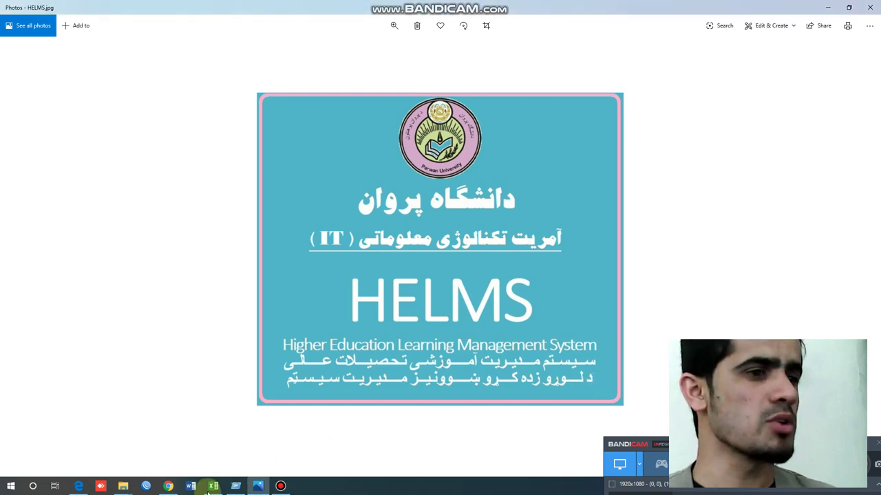
- Switch from the Photos viewer to Google Chrome's New Tab page
click(169, 486)
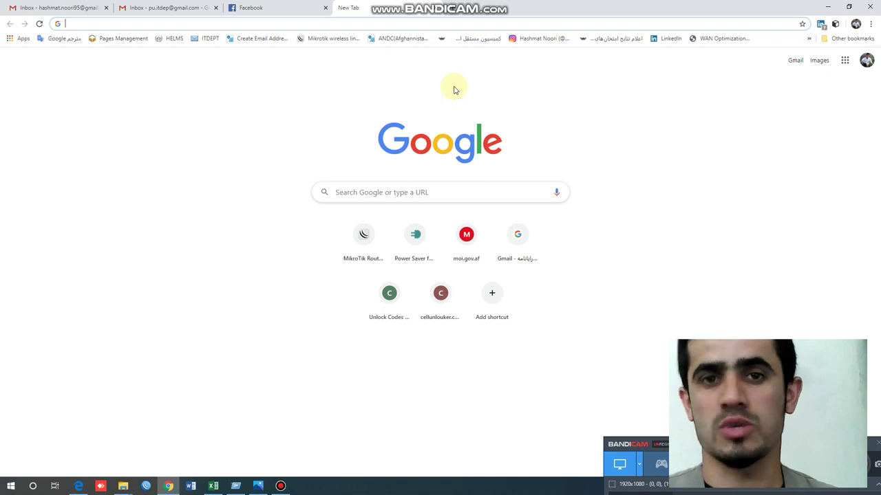
- Load the helms.edu.af login page in Chrome using the autocompleted address
click(400, 23)
text(ا)
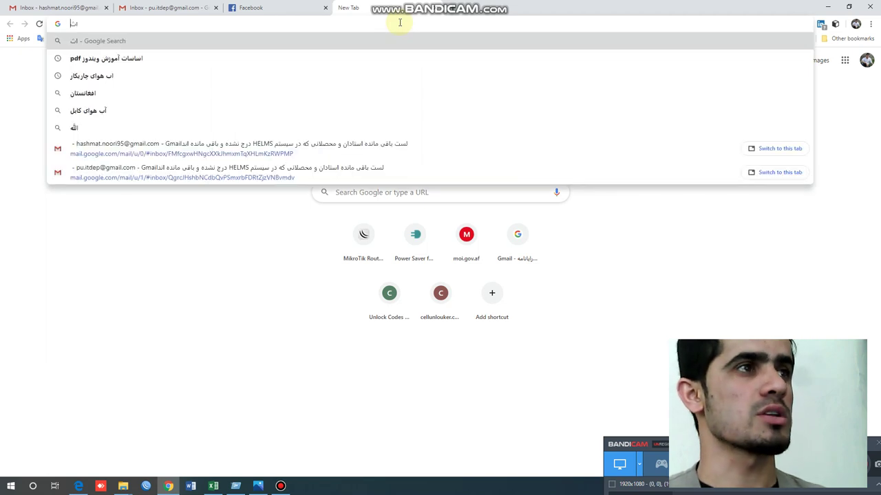
key(Escape)
text(helms.edu.af)
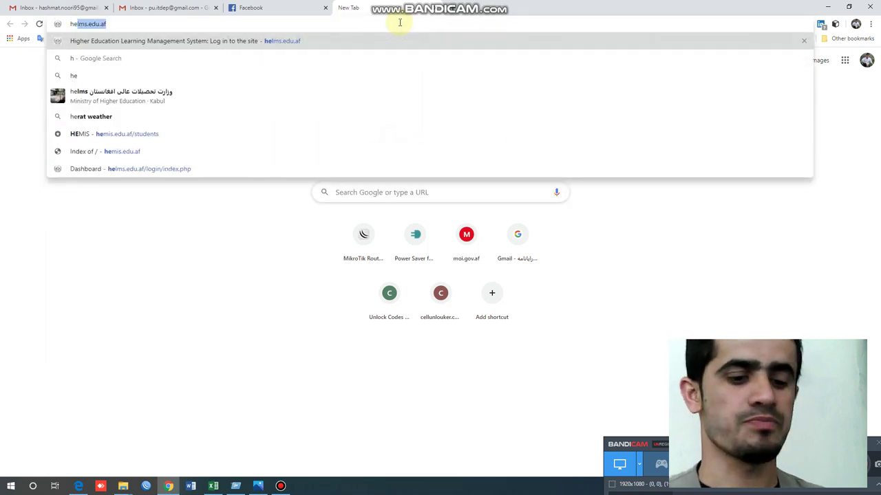
key(Right)
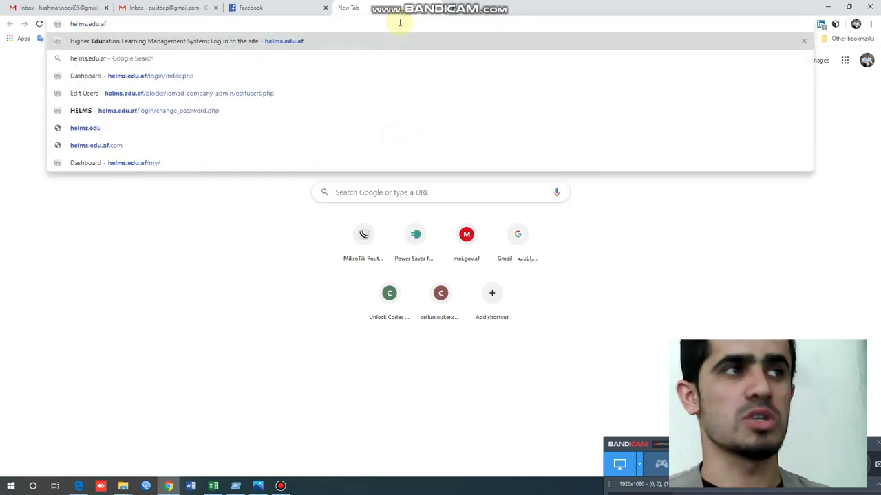
key(Return)
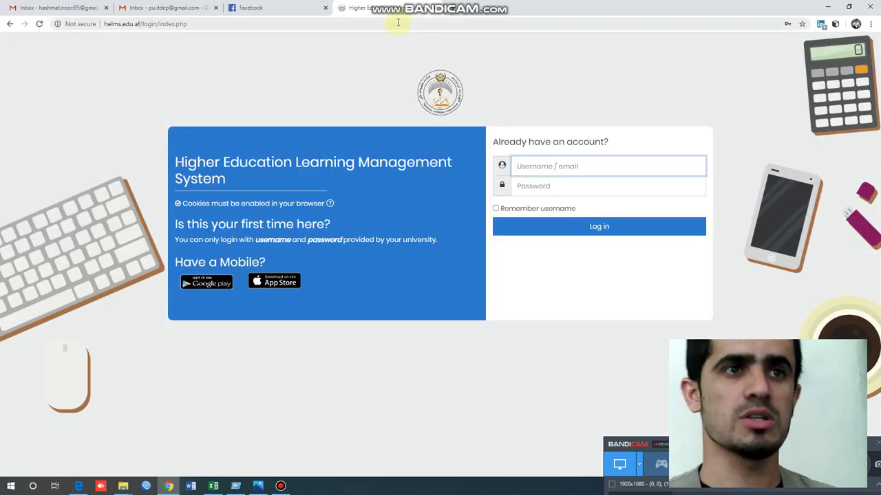
- Sign in to HELMS with the pasted instructor username and the account password
click(552, 165)
key(ctrl+v)
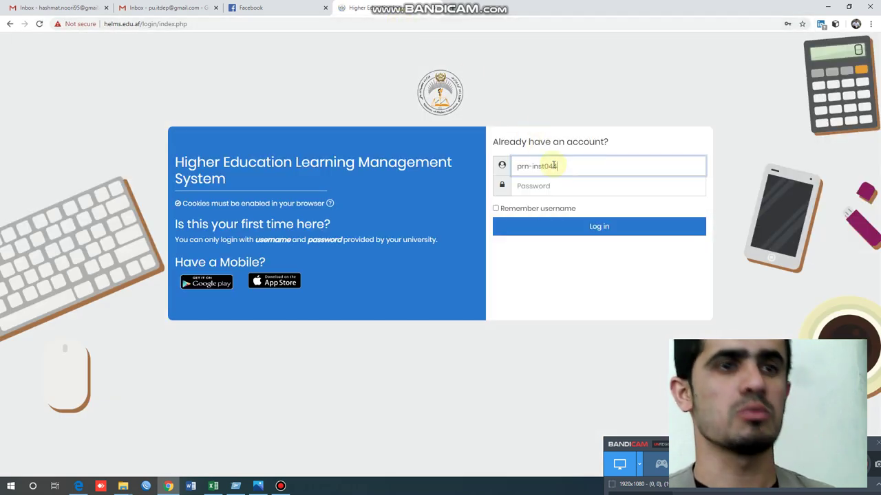
click(580, 186)
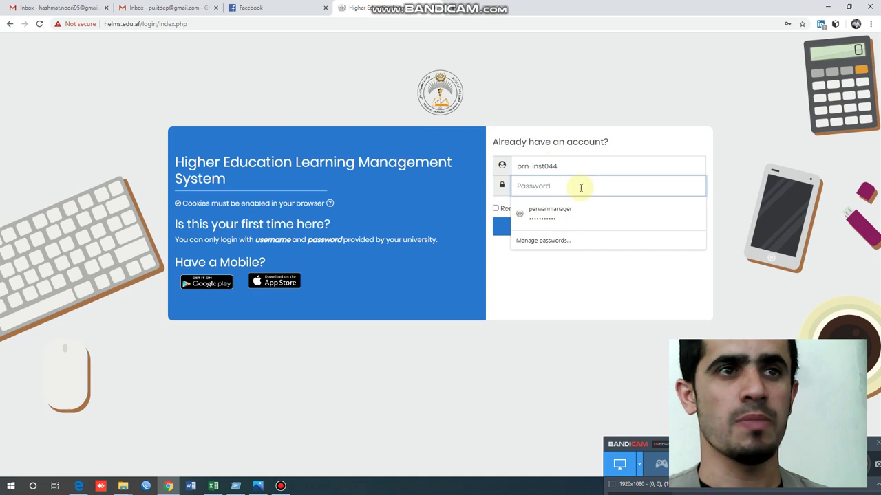
click(571, 166)
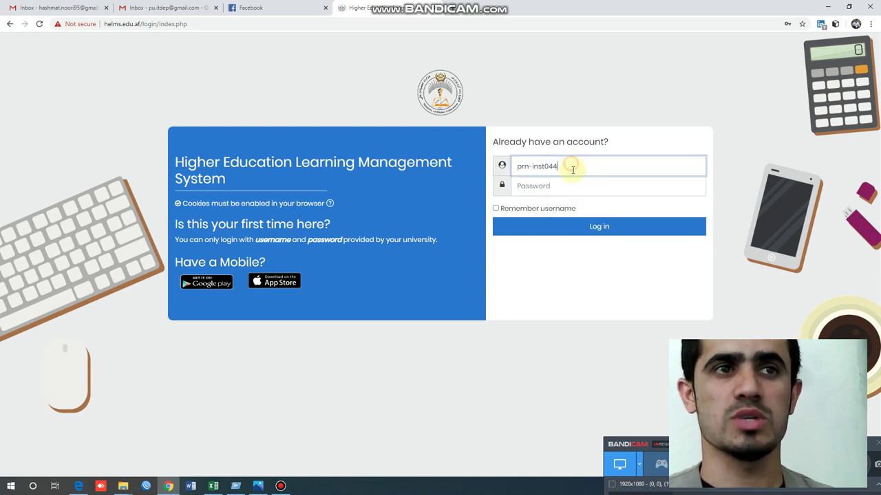
click(574, 191)
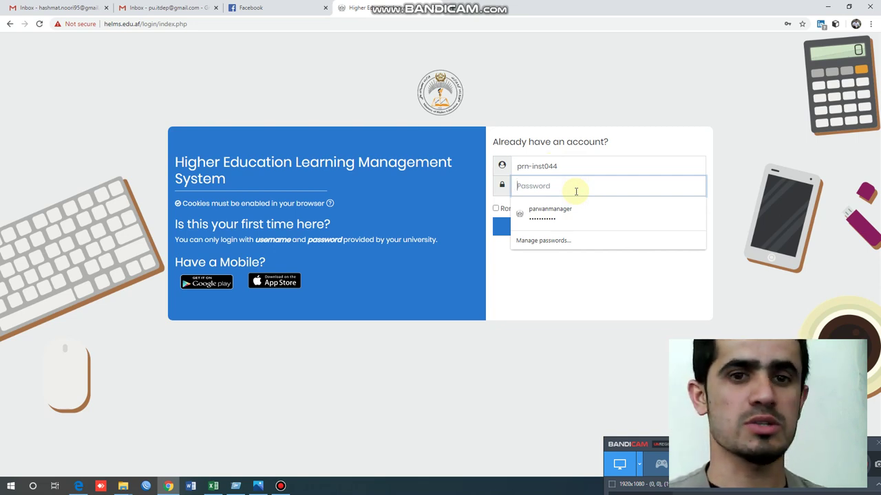
text(***)
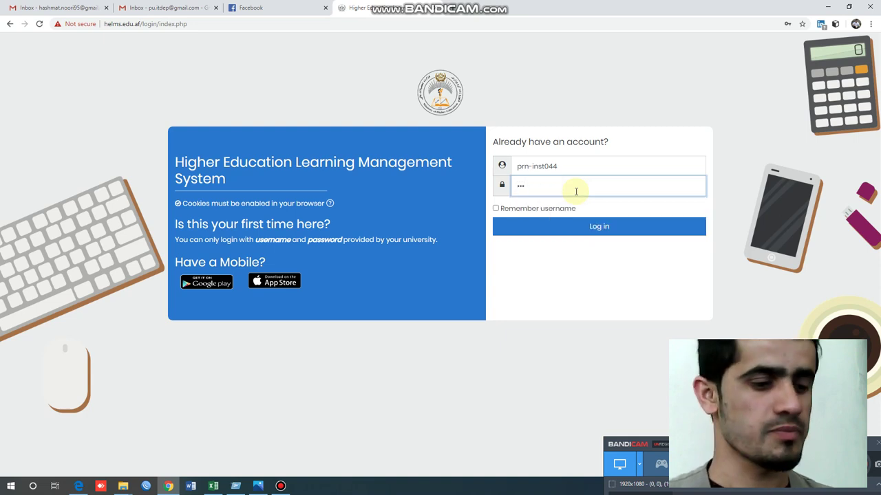
text(****)
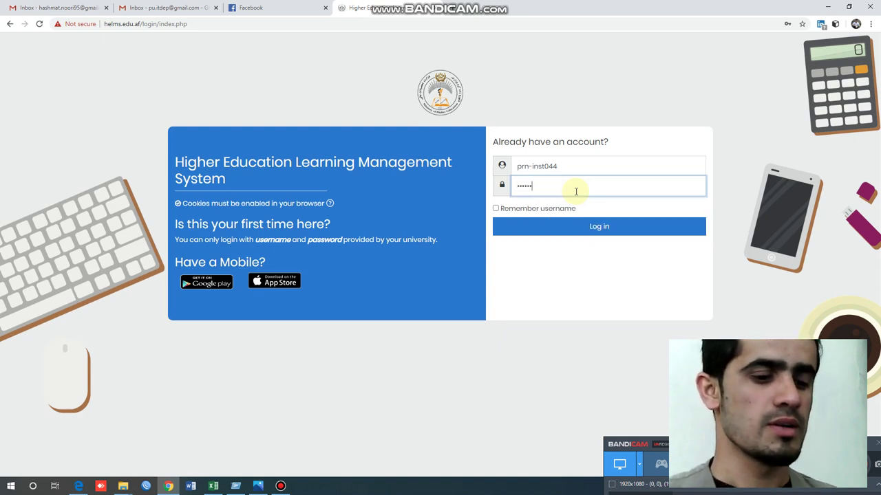
text(**)
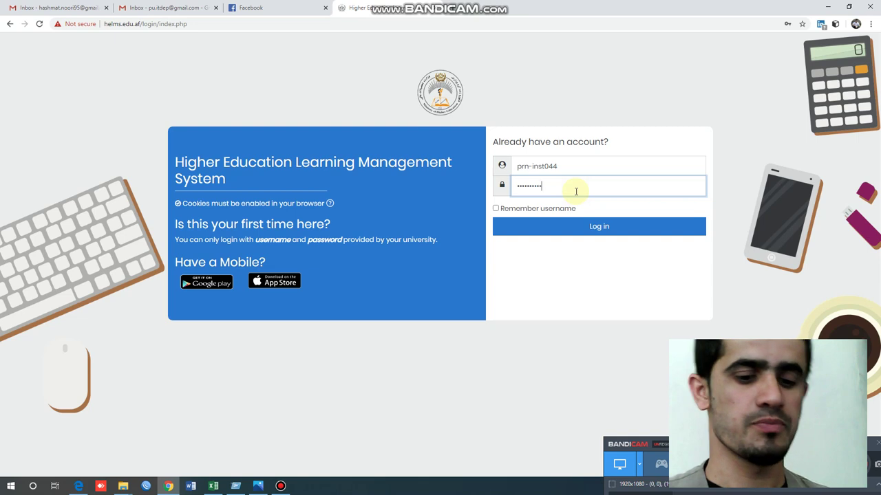
key(Return)
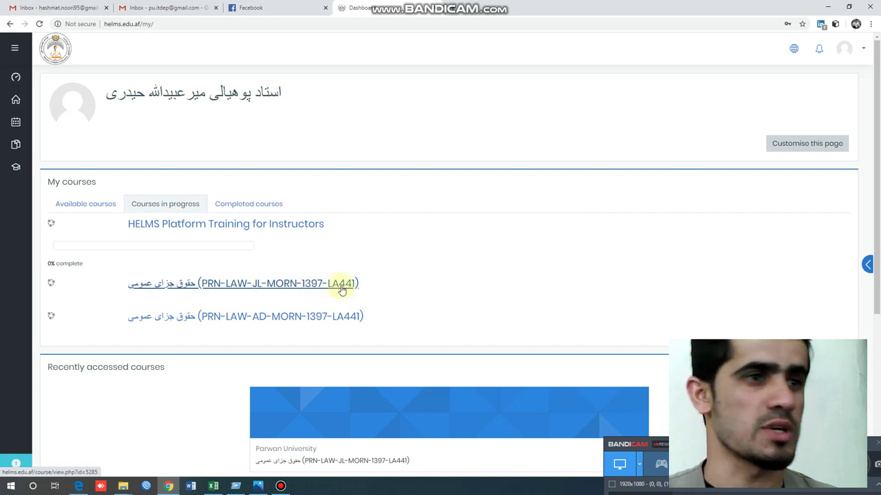
- Open course PRN-LAW-JL-MORN-1397-LA441 and turn editing on from its gear menu
click(287, 289)
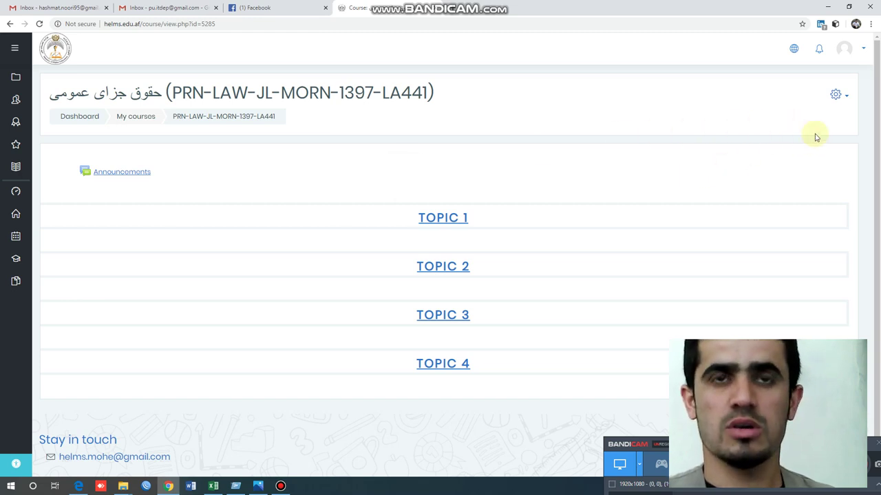
click(845, 98)
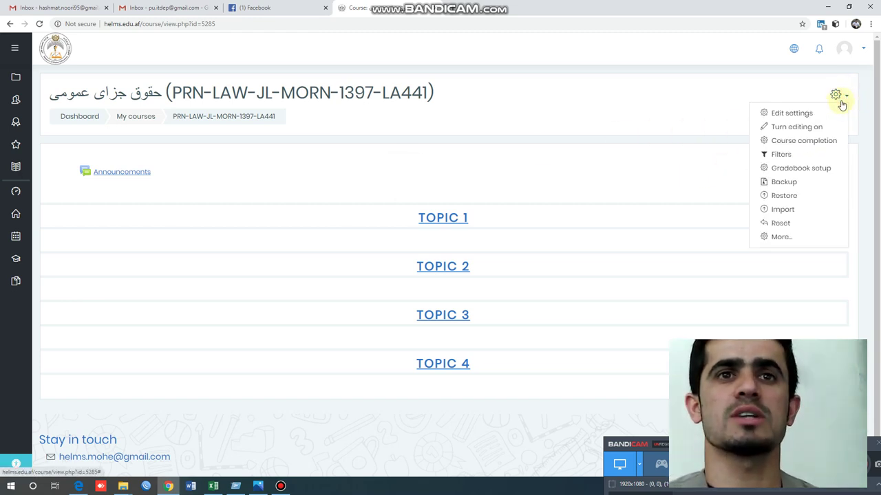
click(807, 130)
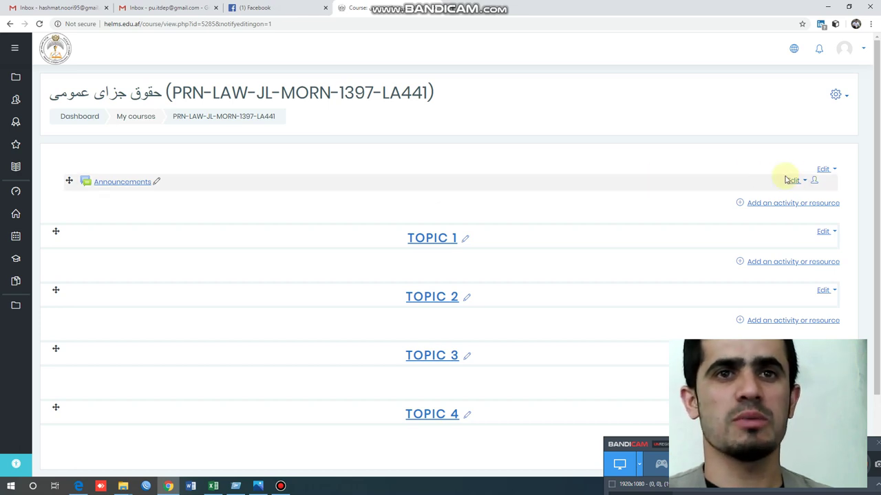
- Choose the File resource type to add to the course's General section
click(775, 203)
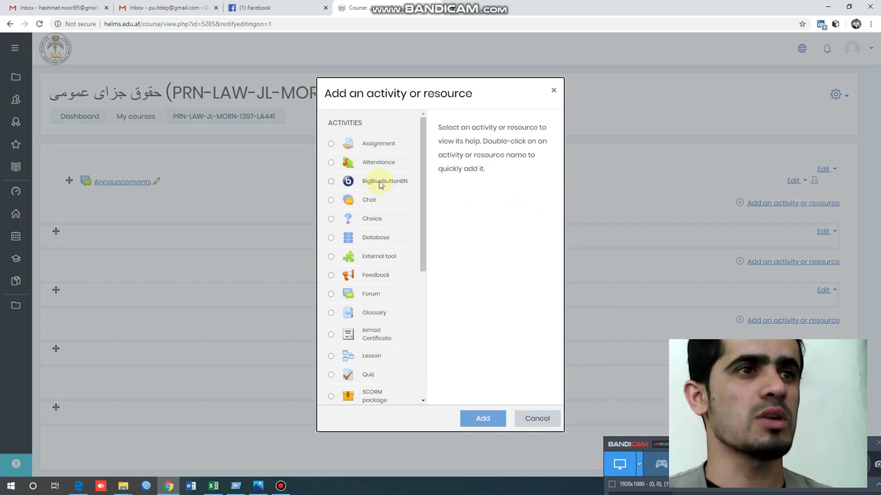
scroll(365, 333, down, 3)
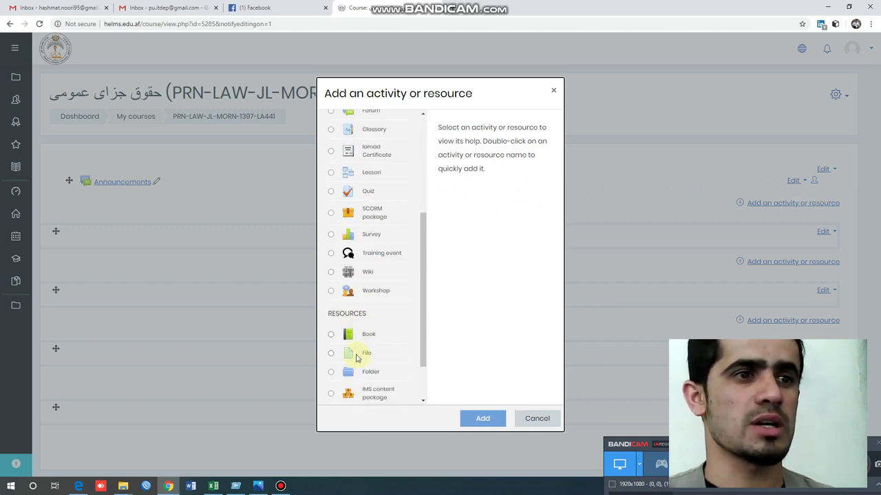
click(364, 354)
click(483, 419)
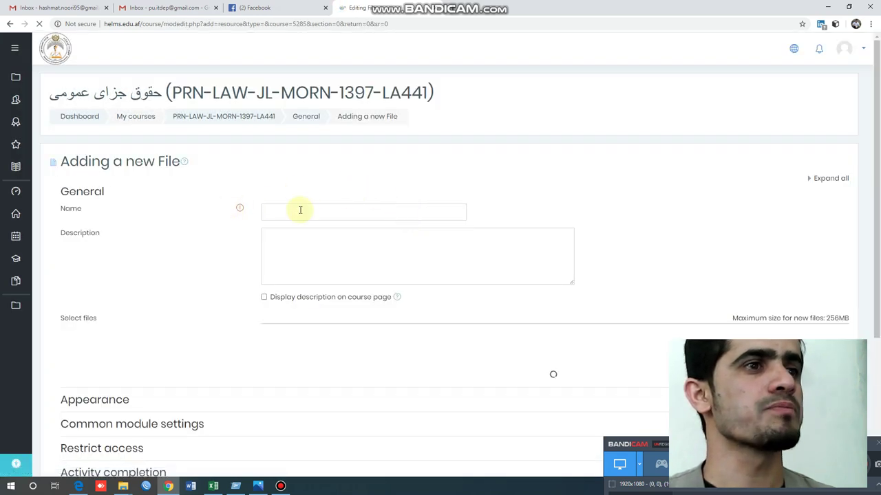
- Enter the Persian title 'تقسیم اوقات' in the new File resource's Name field
click(300, 210)
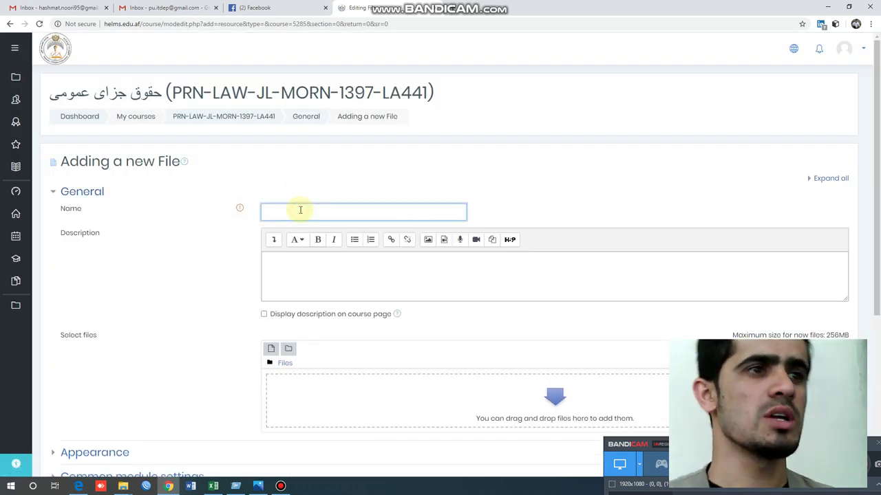
click(118, 212)
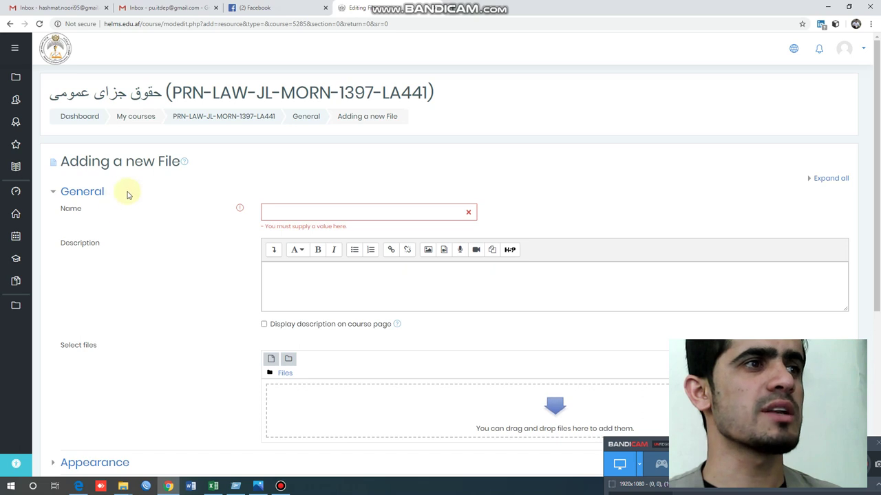
click(337, 212)
text(in)
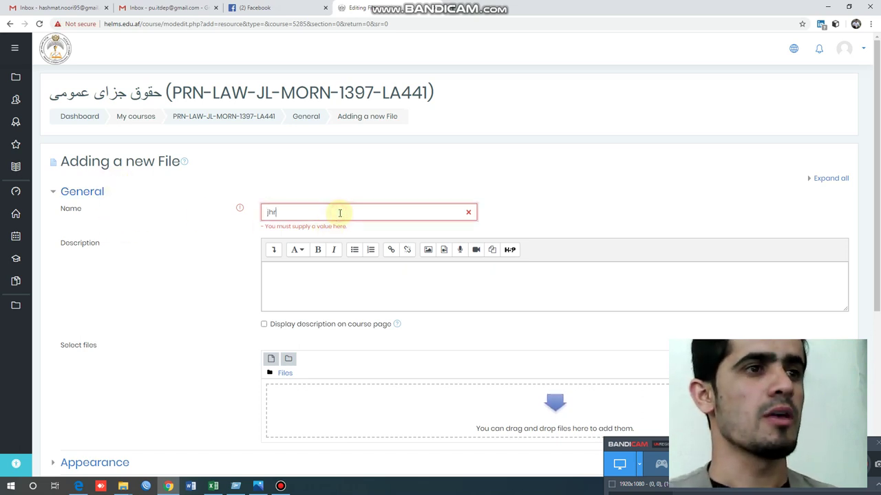
key(BackSpace)
key(BackSpace)
text(ف)
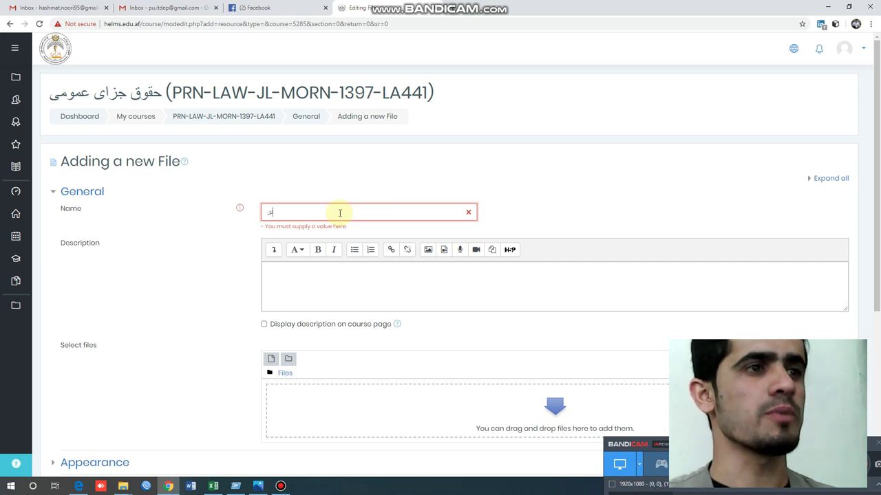
text(قسیم اوقات)
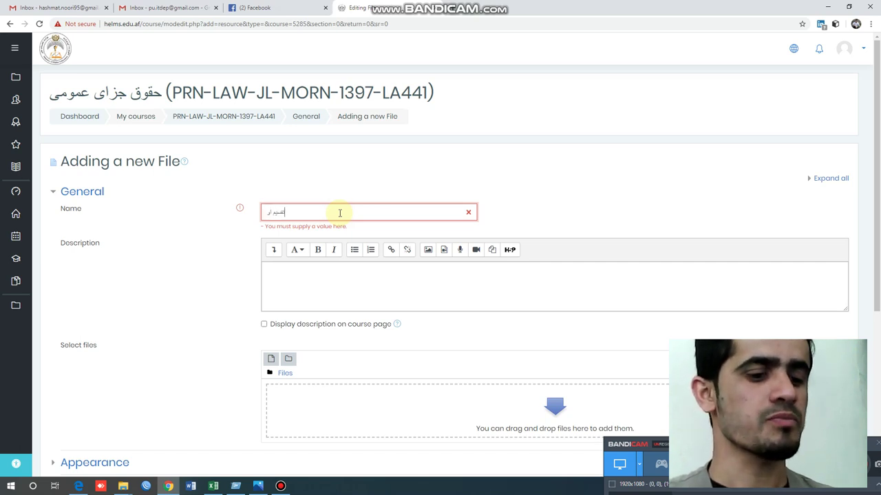
click(348, 276)
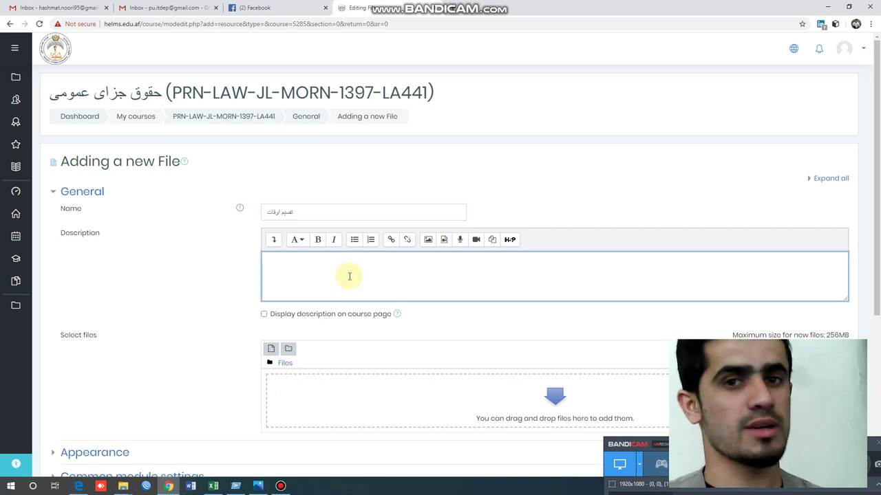
- Upload the class timetable PDF from the desktop into the Select files area
click(515, 405)
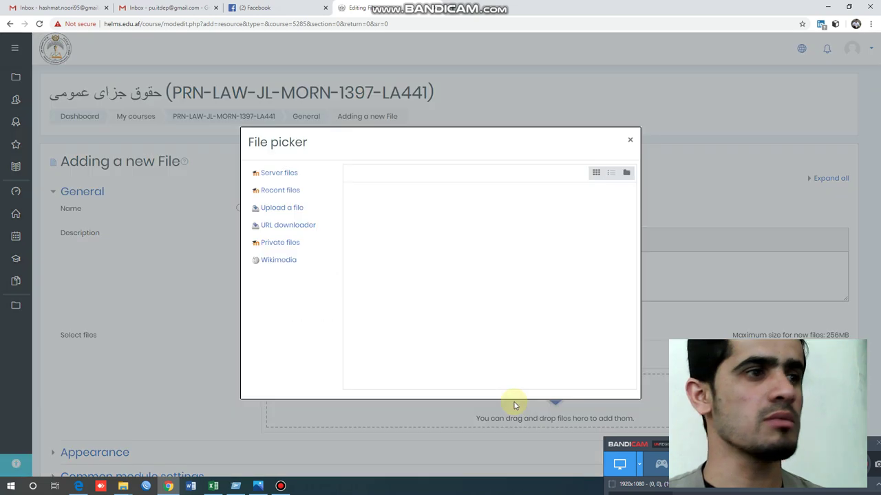
click(293, 207)
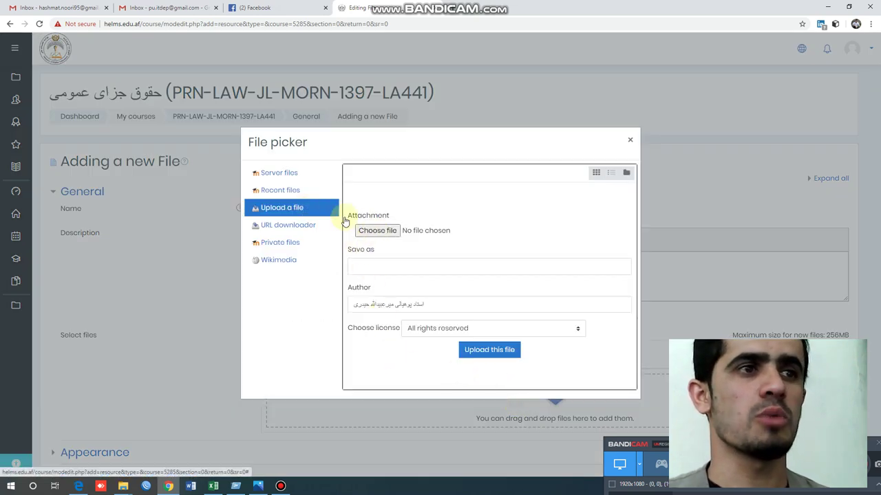
click(375, 230)
click(142, 128)
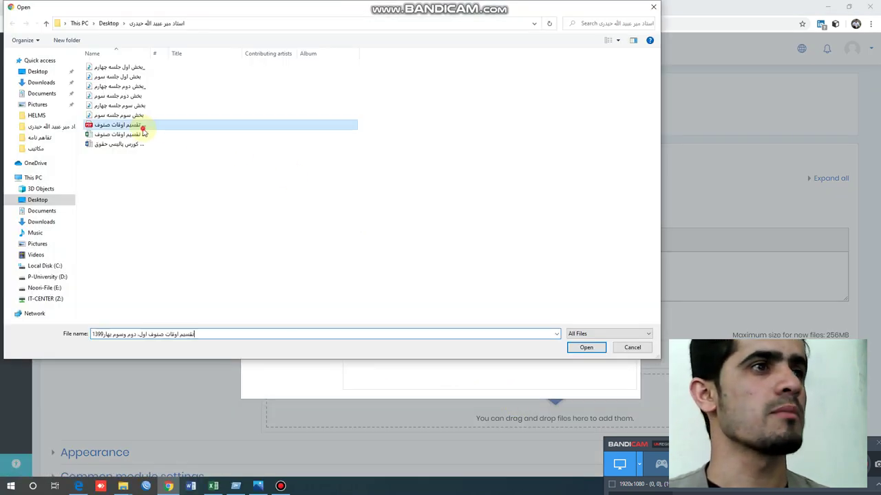
click(583, 348)
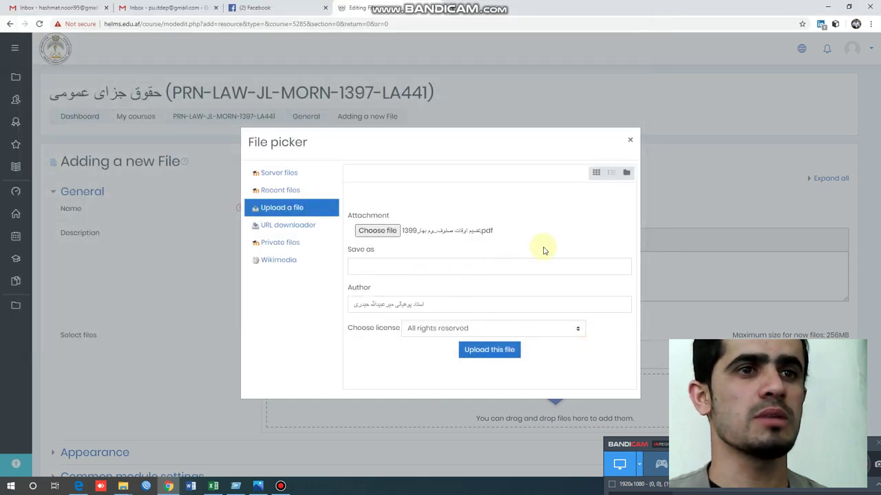
click(490, 351)
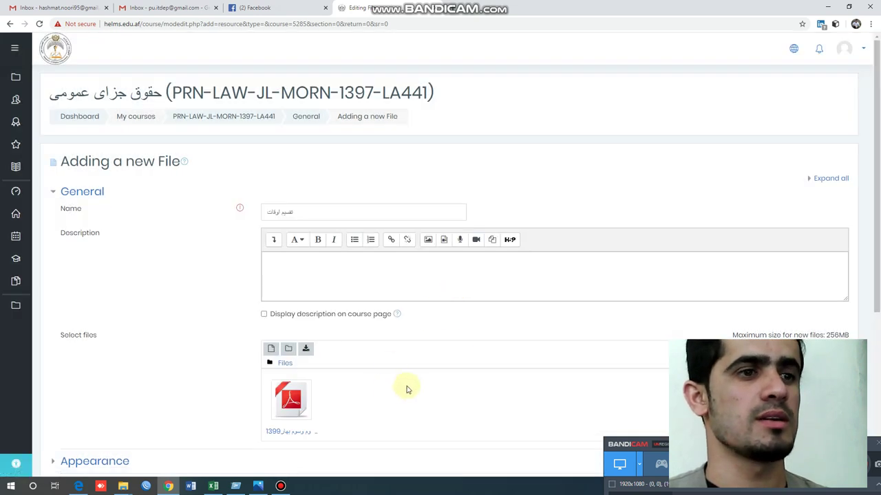
scroll(403, 330, down, 3)
scroll(316, 359, down, 3)
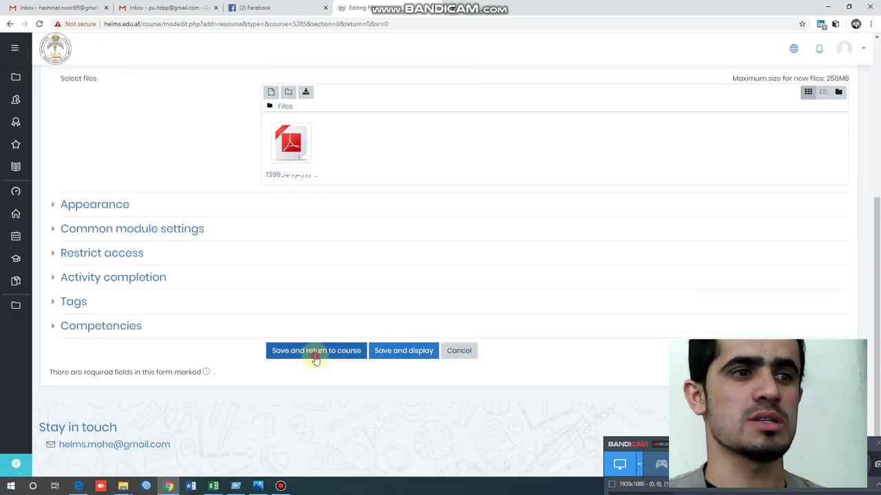
- Save the 'تقسیم اوقات' file resource and return to the course page
click(316, 354)
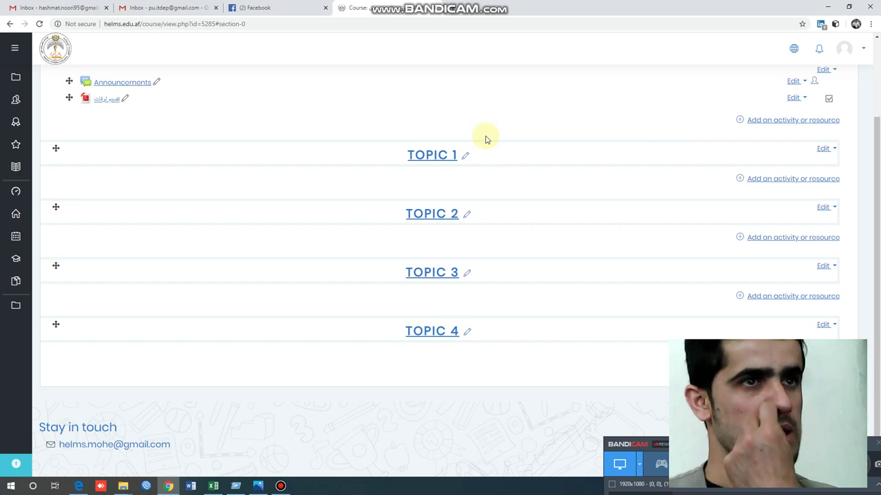
- Start a second File resource in the General section, opening an empty form
click(778, 122)
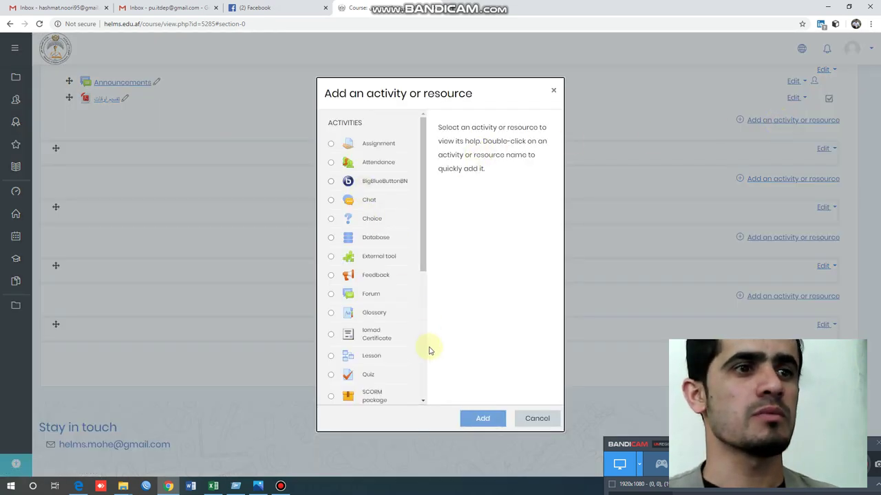
scroll(413, 350, down, 5)
click(352, 296)
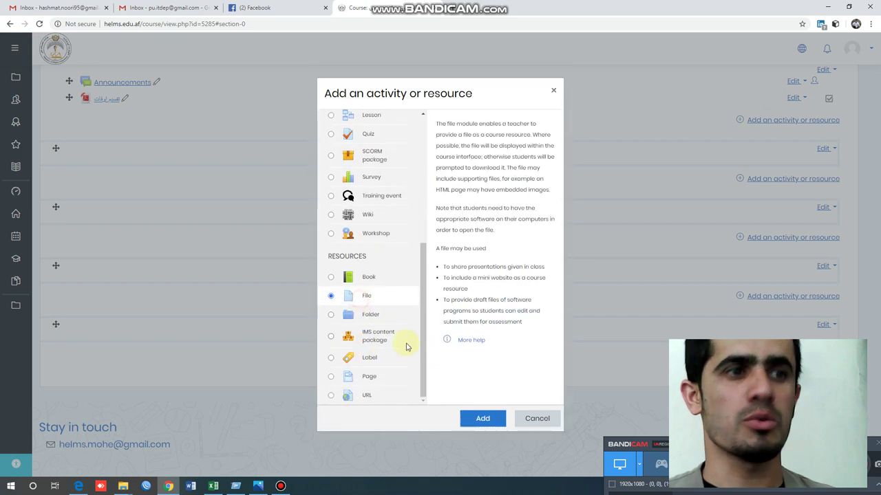
scroll(421, 214, up, 5)
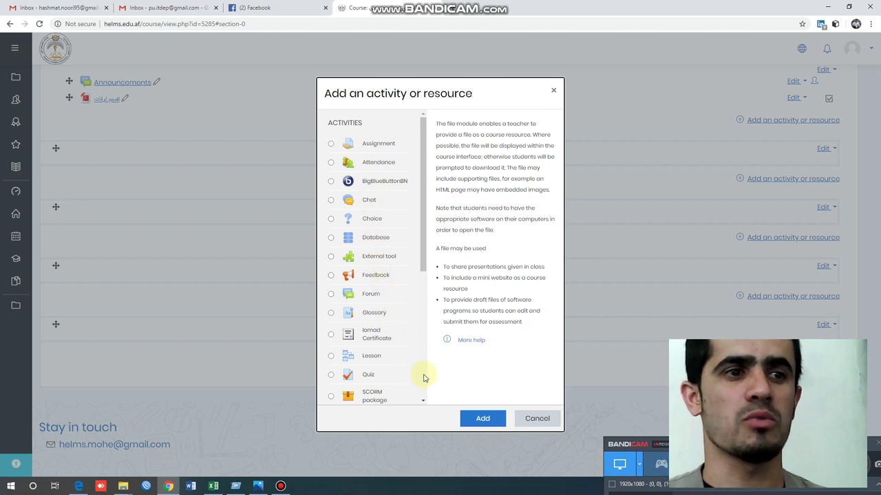
scroll(393, 378, down, 5)
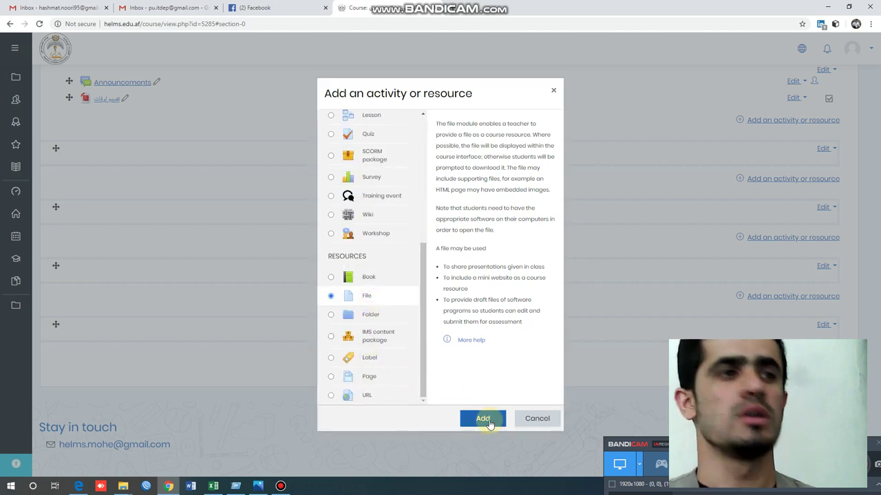
click(485, 419)
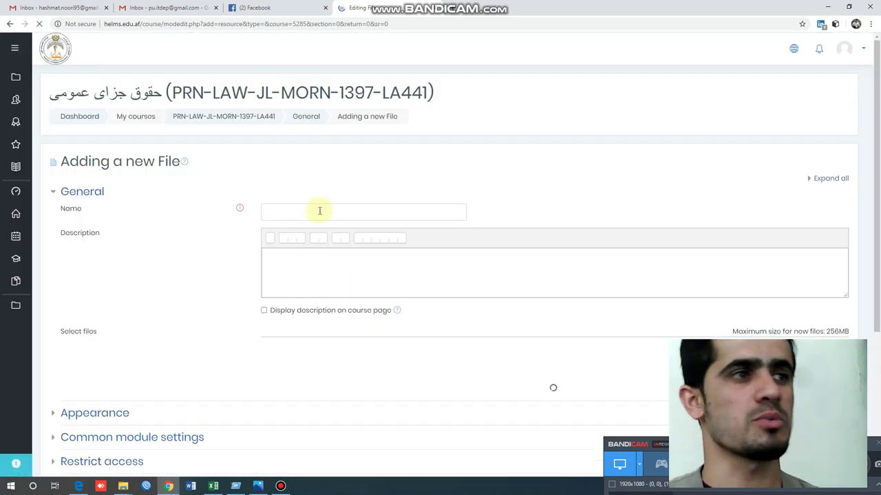
- Name the file 'کورس پالیسی' and describe the policy as applicable for 16 weeks
click(319, 210)
text(ک)
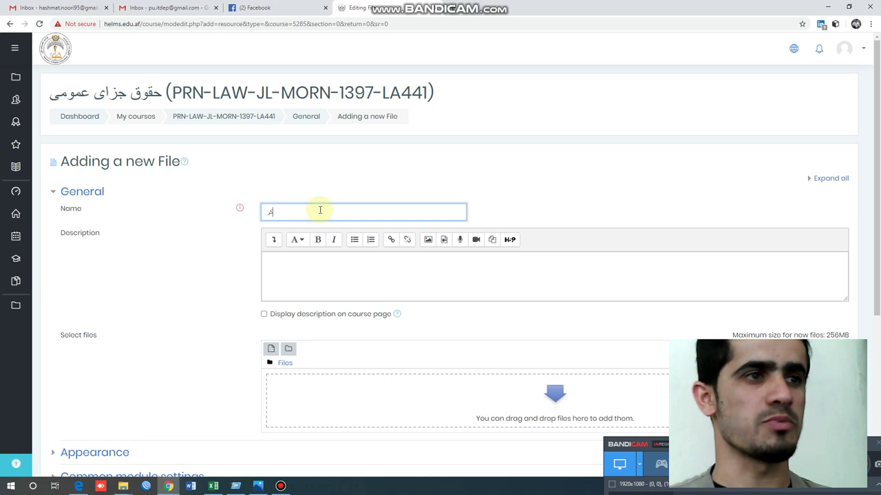
text(ورس پالیس)
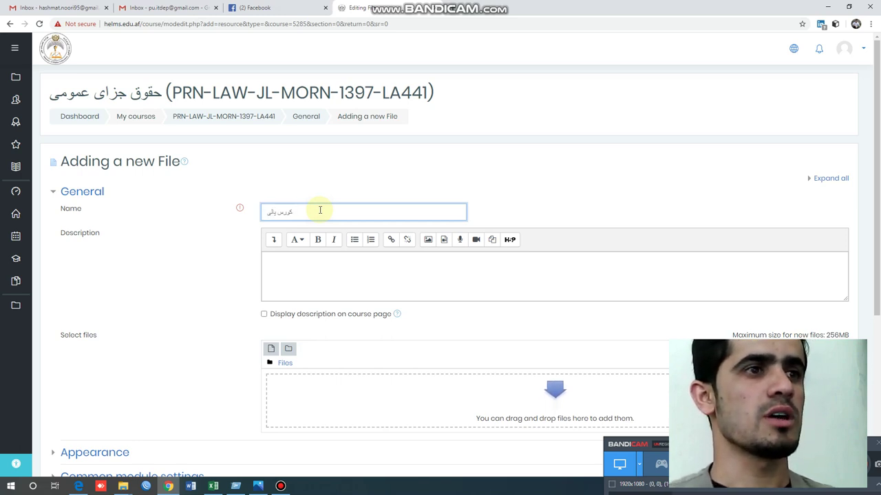
text(ی)
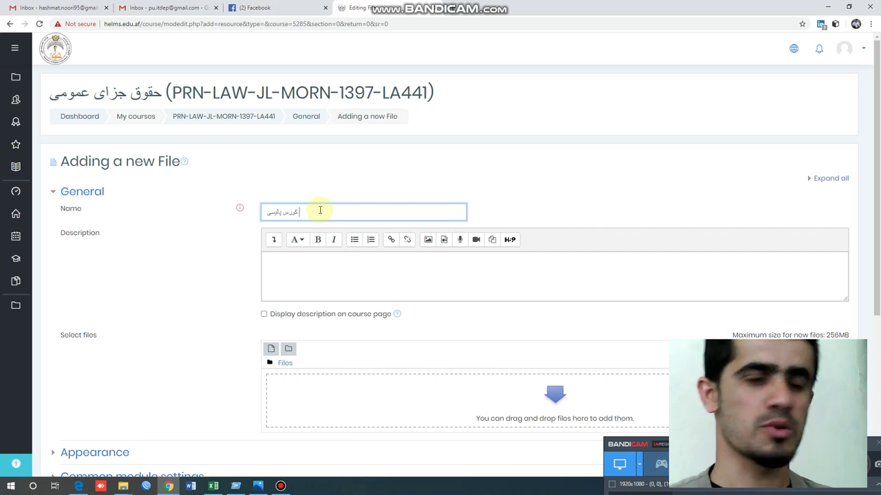
click(371, 268)
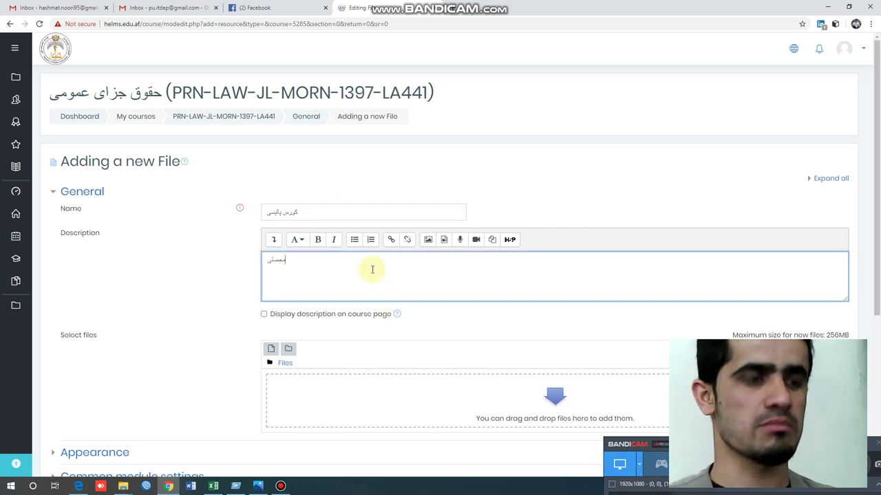
text(محصلین عز)
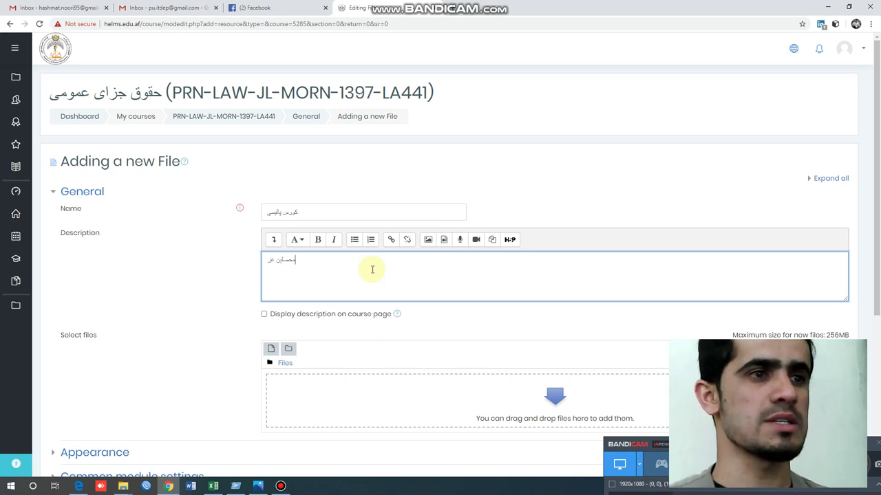
text(ی)
text(ز ک)
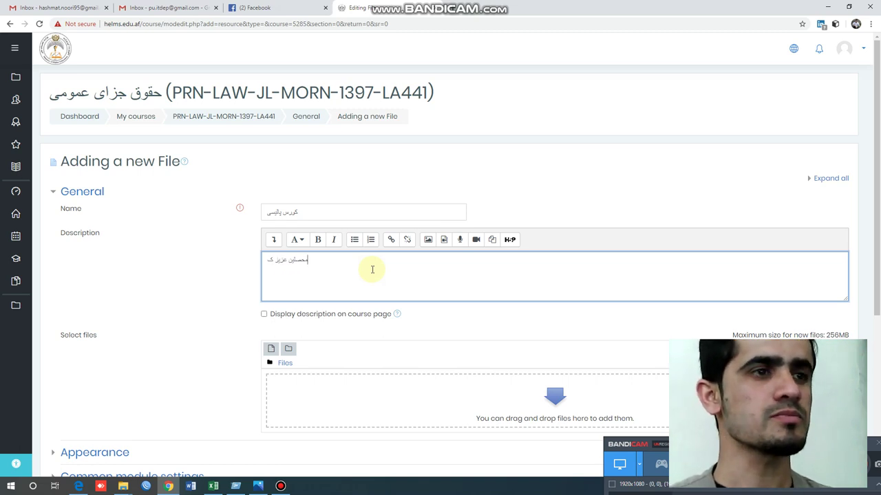
text(ورس پالیسی)
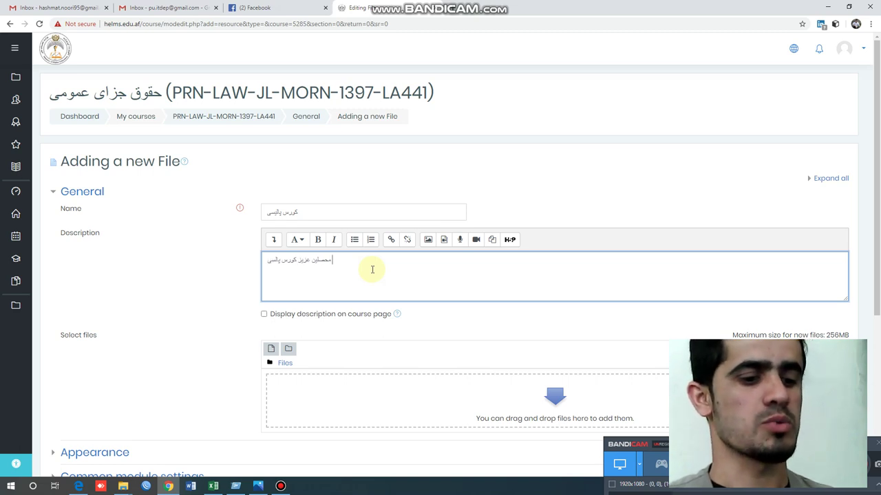
text( فوق برا)
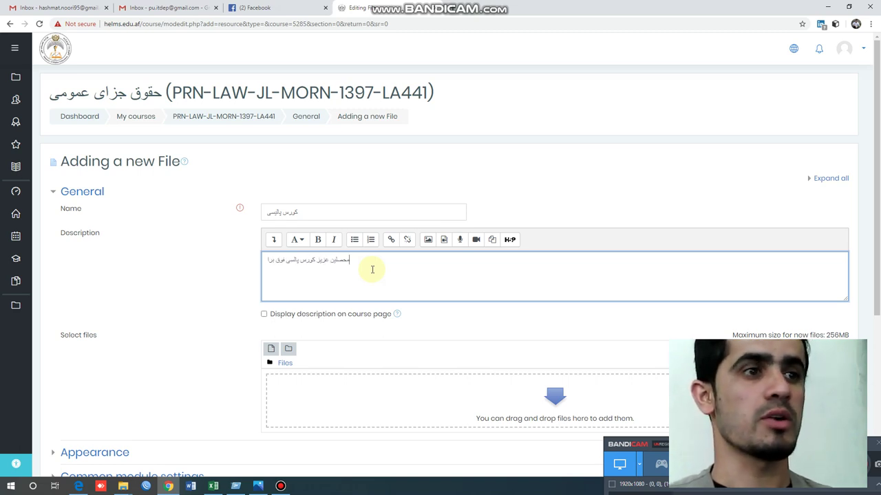
text(ی 19)
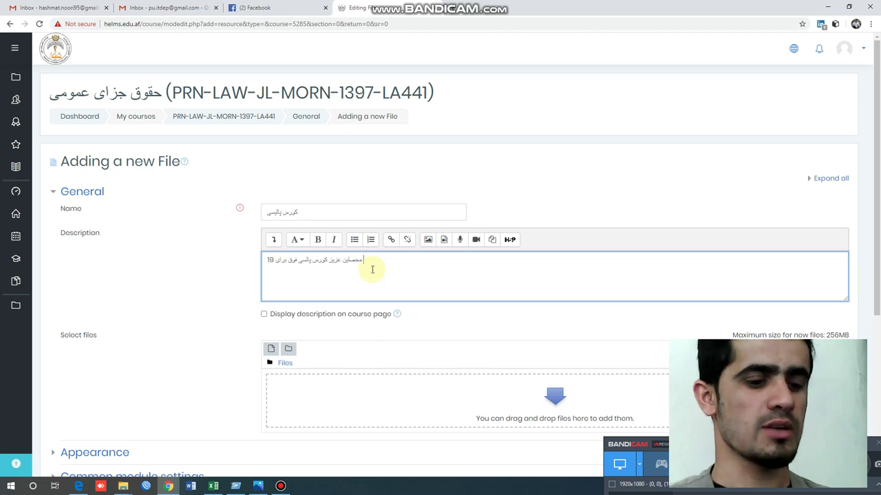
key(BackSpace)
text(6)
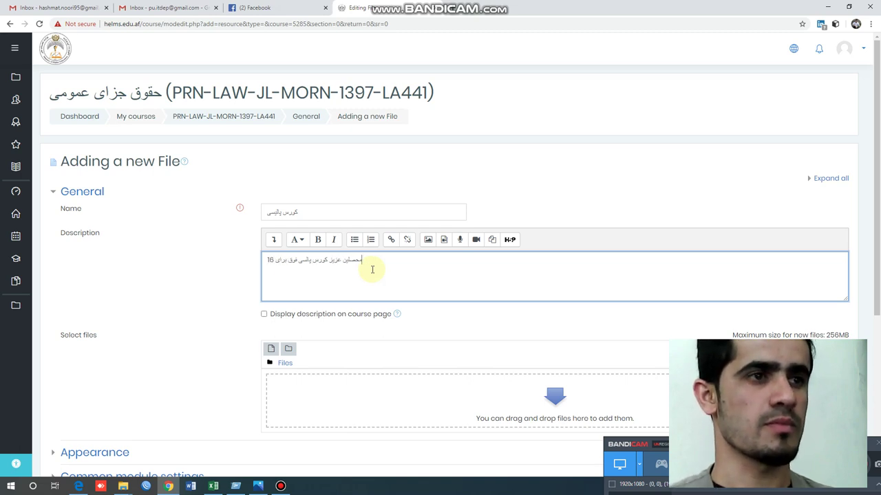
text( ،)
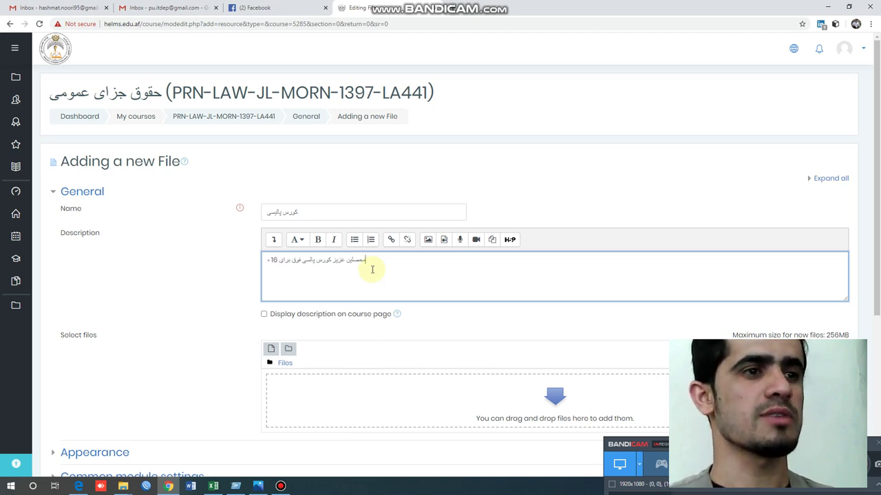
text(فته)
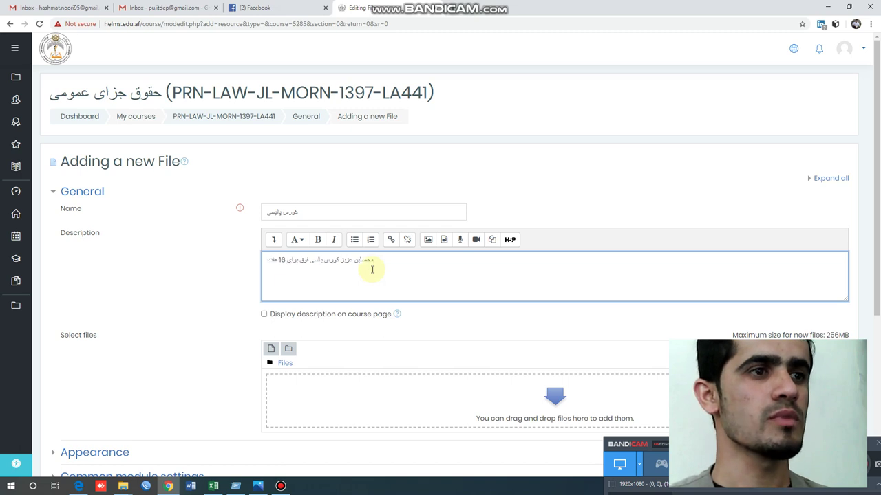
text( قابل)
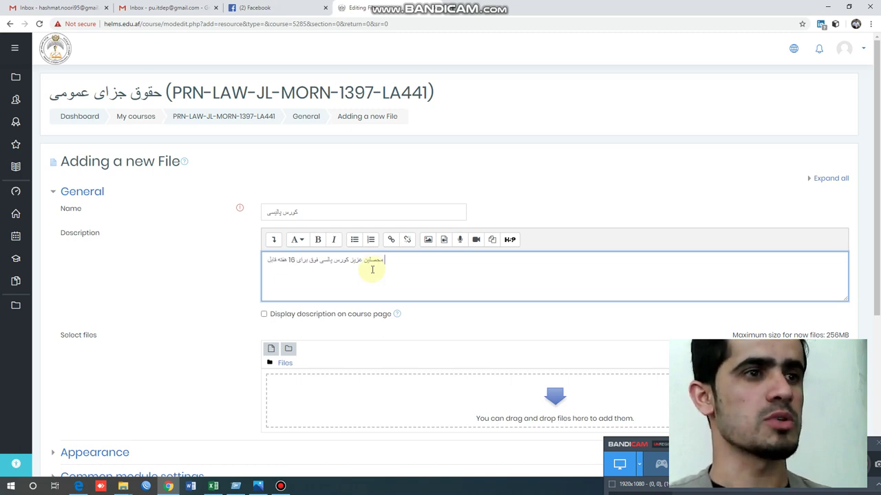
text( تطبیق م)
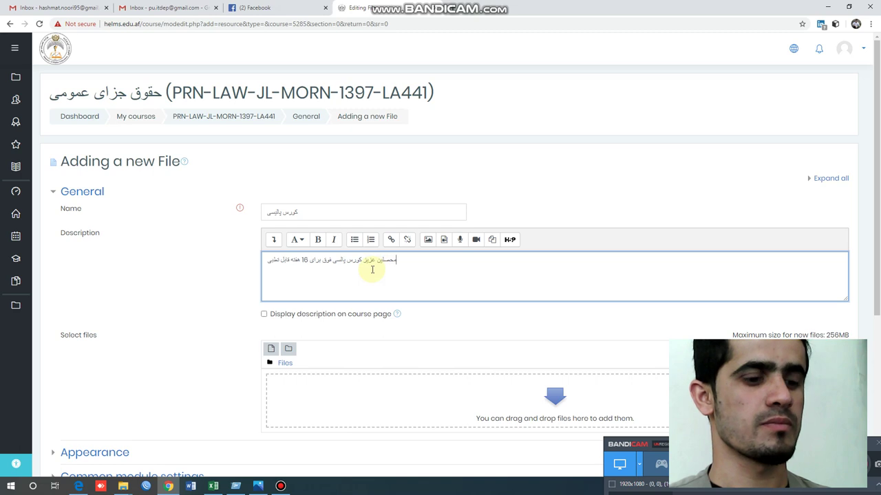
text(یباشد)
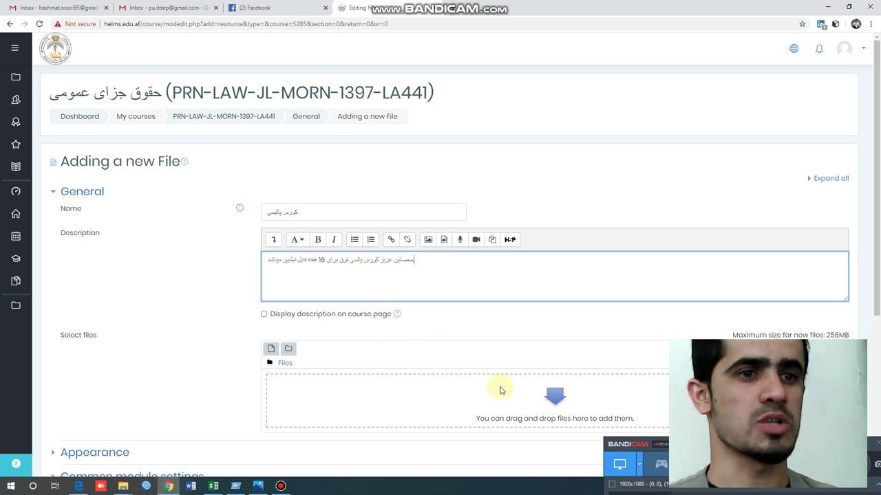
- Upload the course policy Word document to the File resource and save it to the course
click(524, 407)
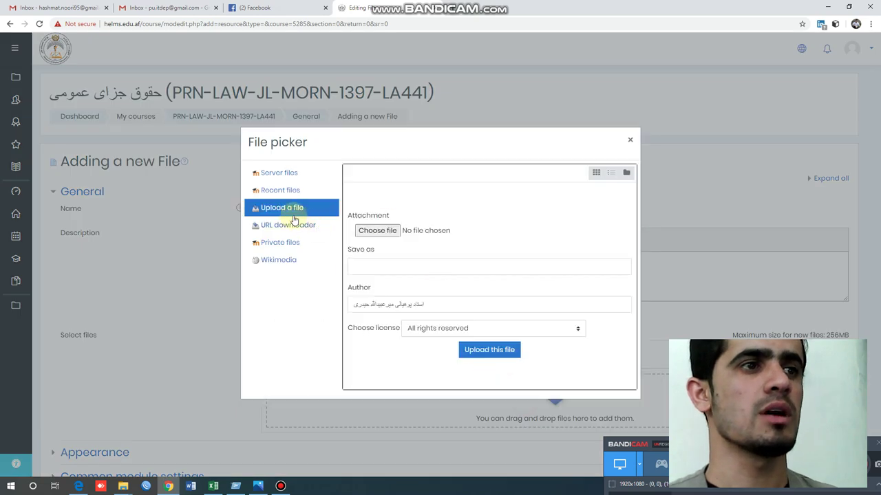
click(380, 234)
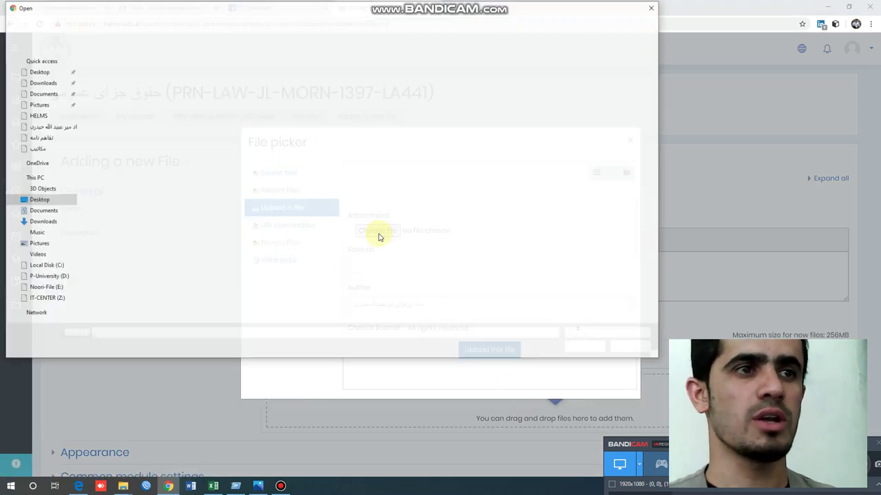
right_click(185, 184)
click(165, 190)
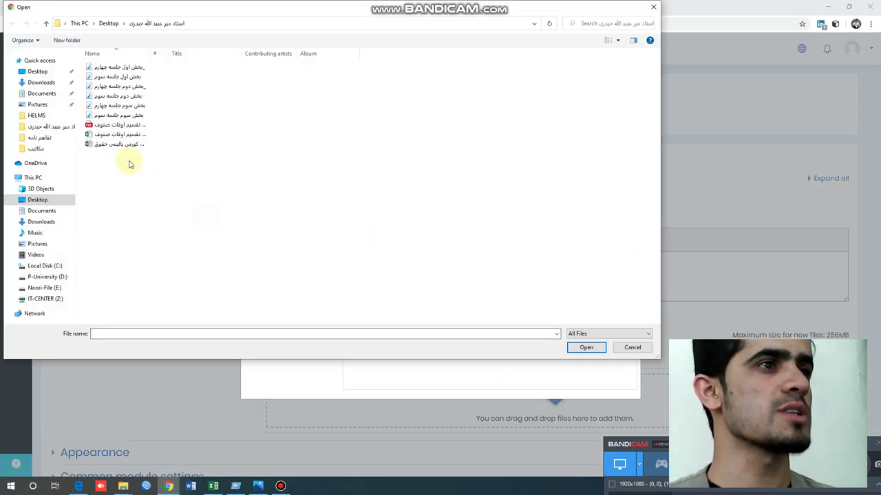
click(131, 147)
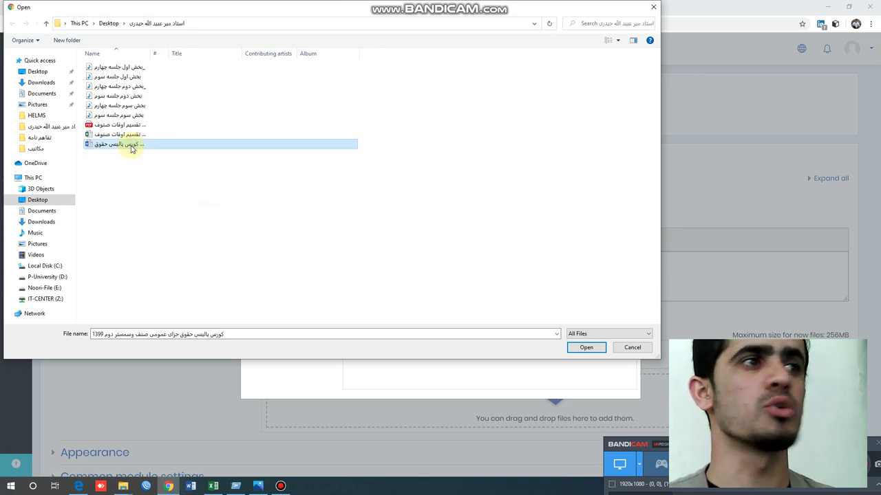
click(595, 349)
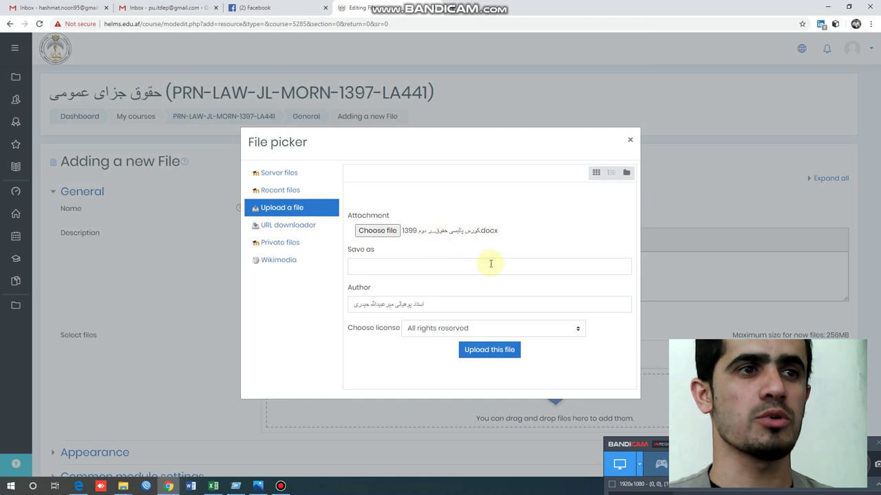
click(491, 351)
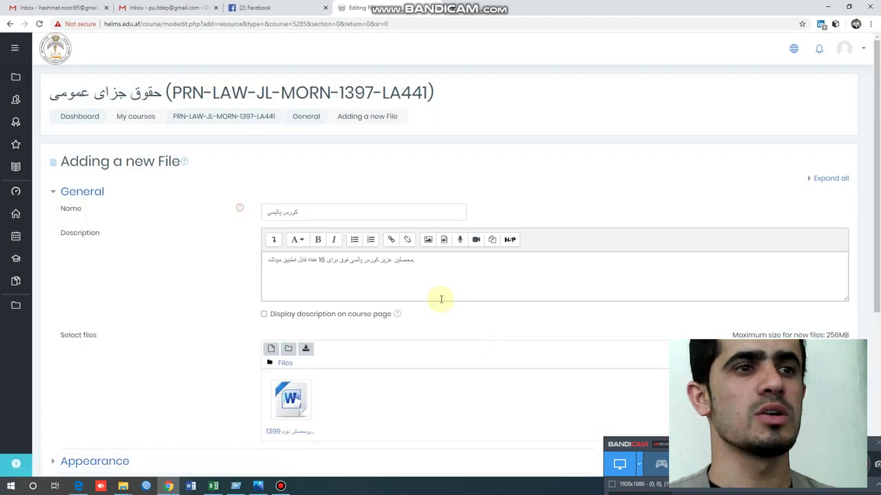
scroll(525, 305, down, 4)
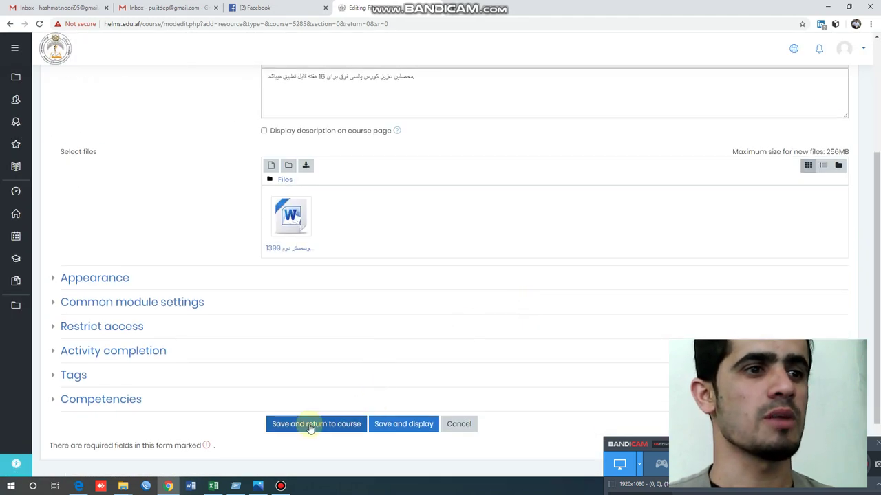
click(333, 422)
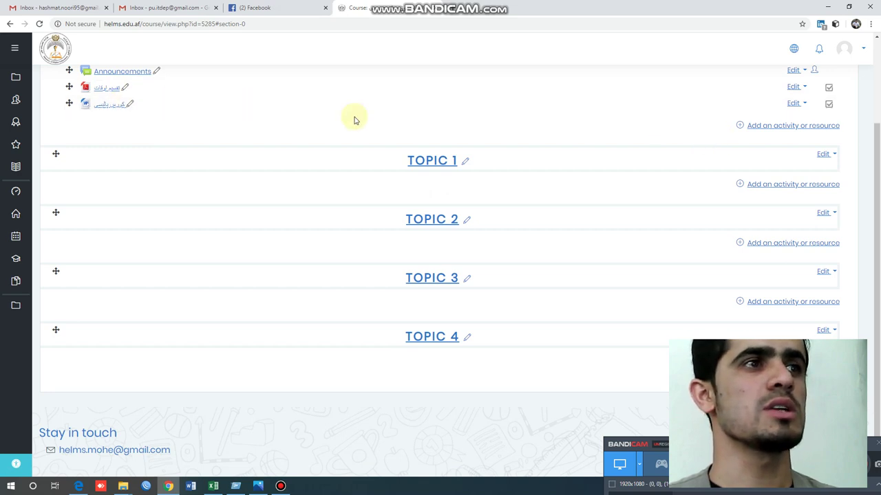
- Enable 'Display description on course page' for the کورس پالیسی file and save
scroll(364, 130, up, 2)
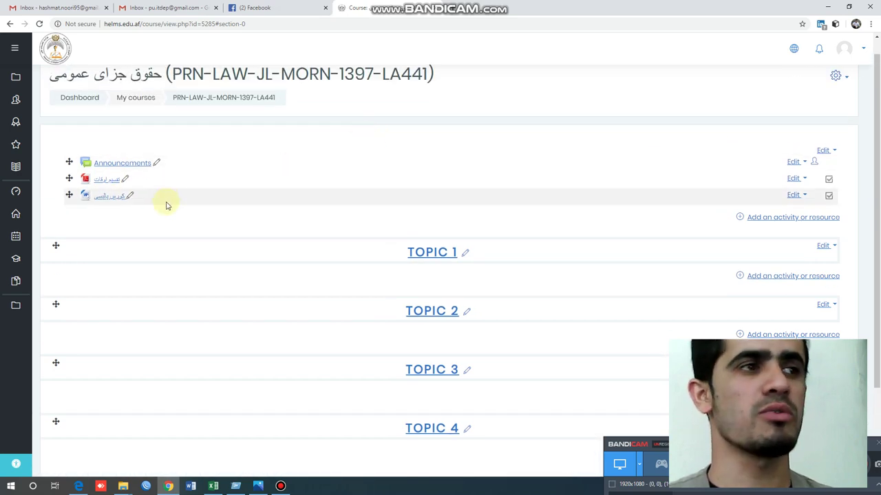
click(800, 196)
click(776, 213)
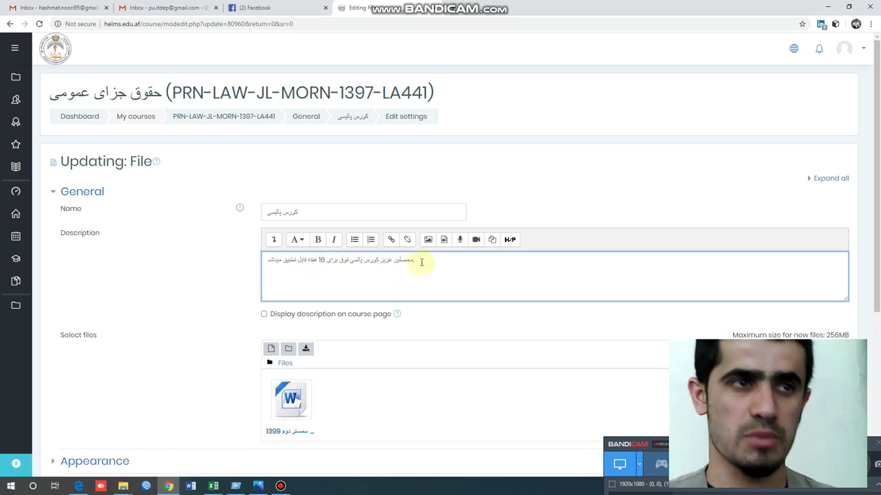
click(276, 317)
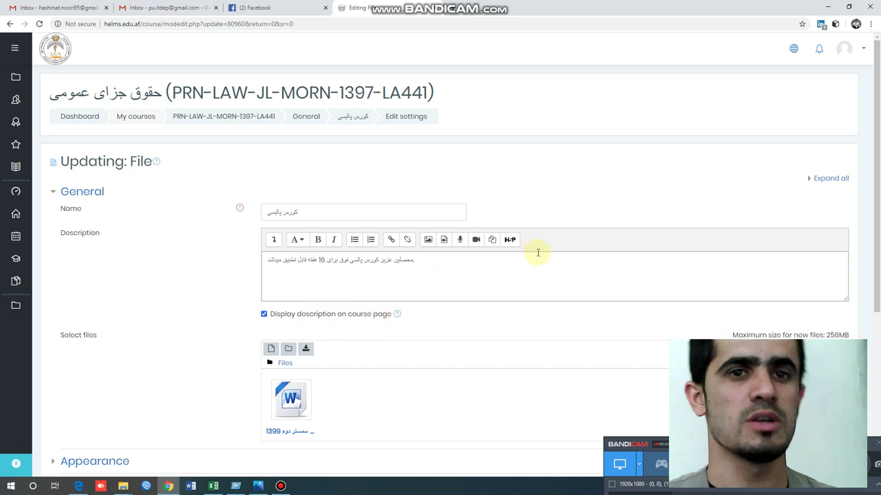
scroll(537, 252, down, 3)
scroll(560, 266, down, 3)
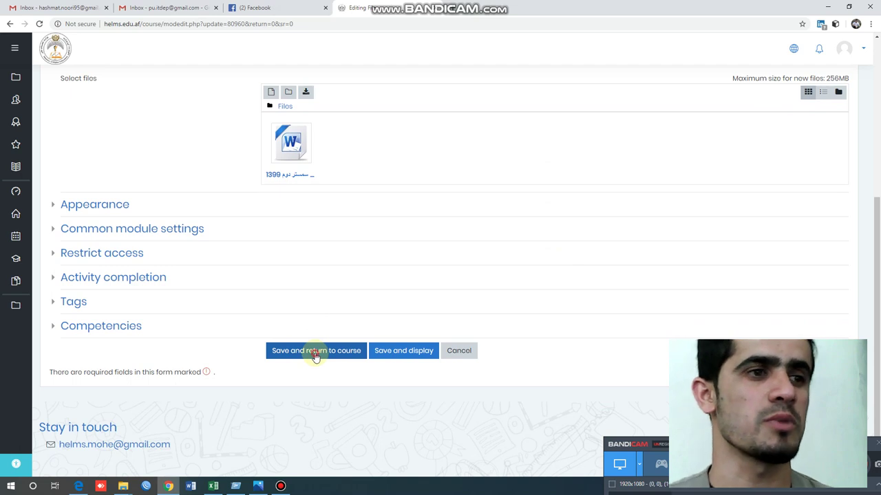
click(315, 355)
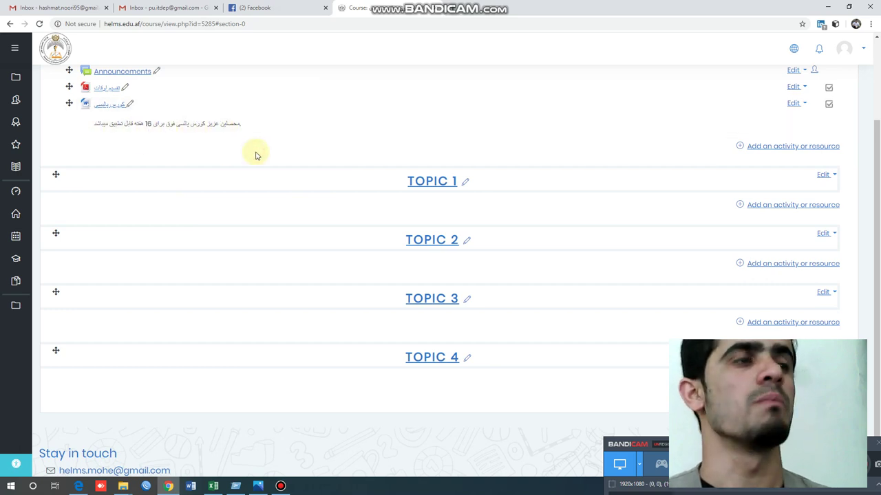
scroll(256, 154, up, 1)
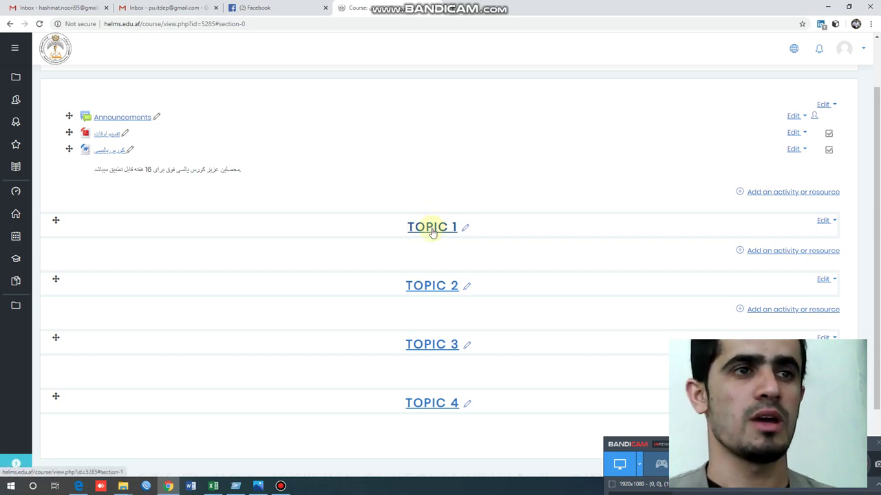
scroll(442, 262, down, 2)
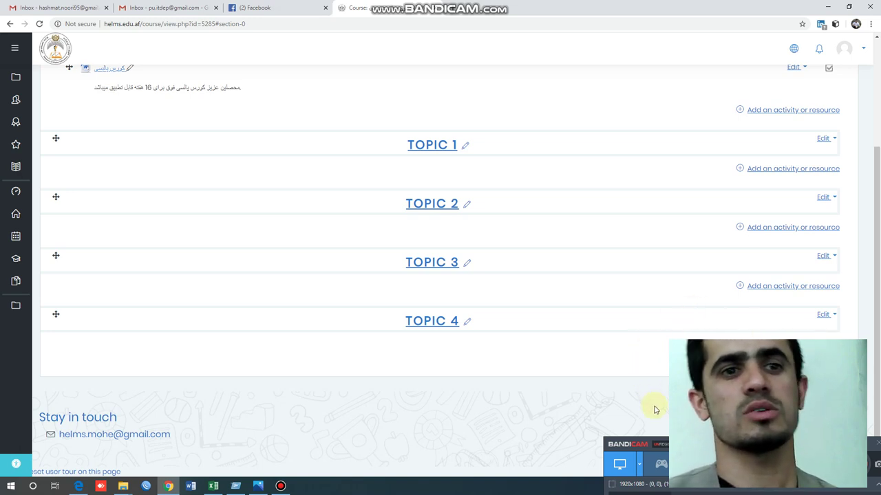
scroll(558, 295, up, 2)
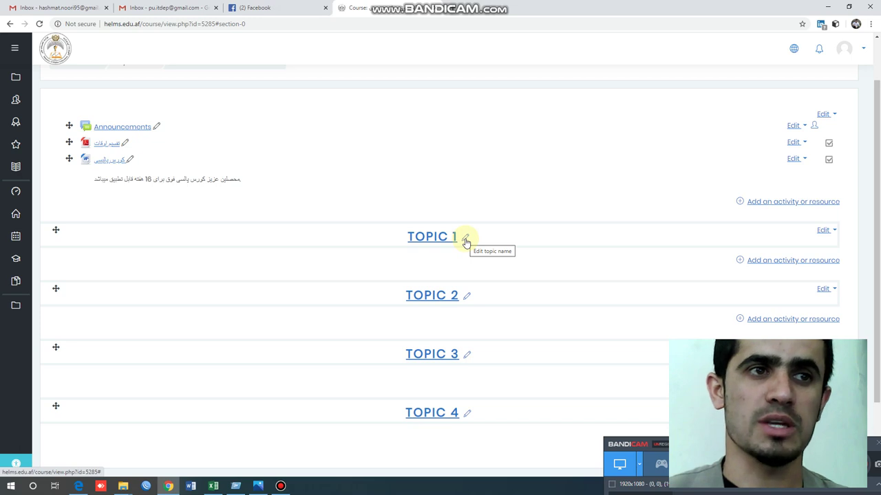
- Rename the TOPIC 1 section heading inline to the Persian title فصل اول
click(824, 231)
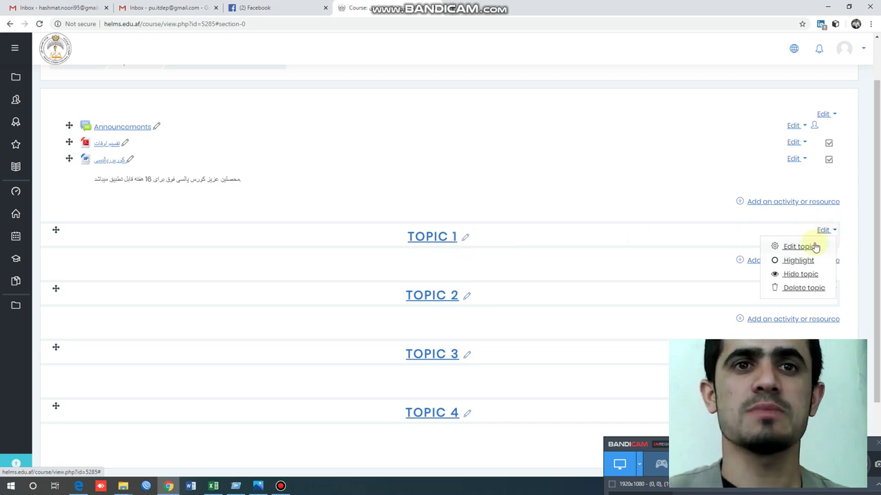
click(464, 240)
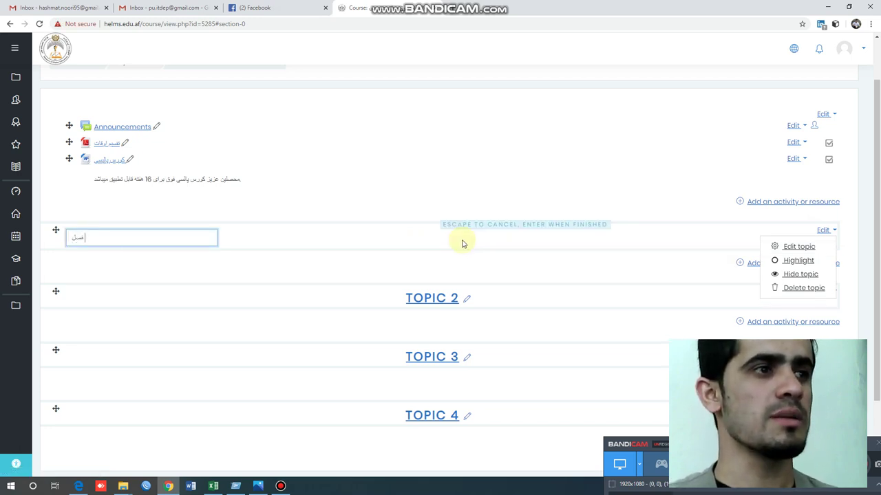
key(Return)
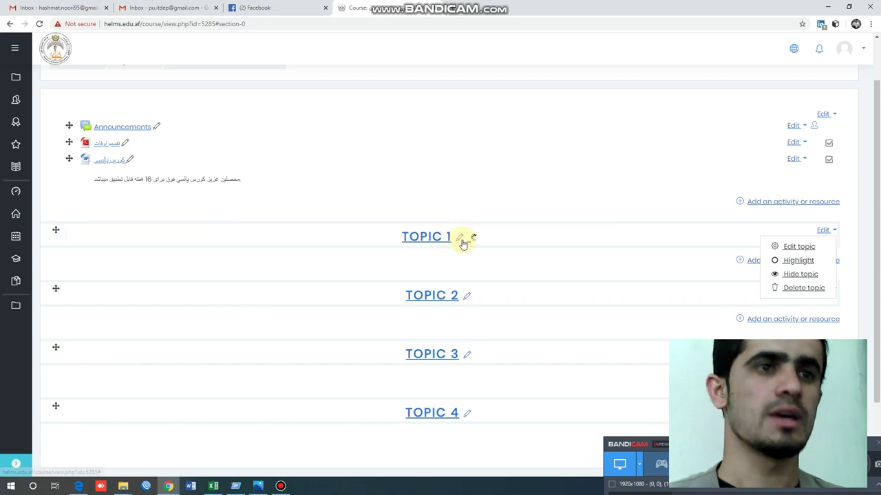
click(473, 266)
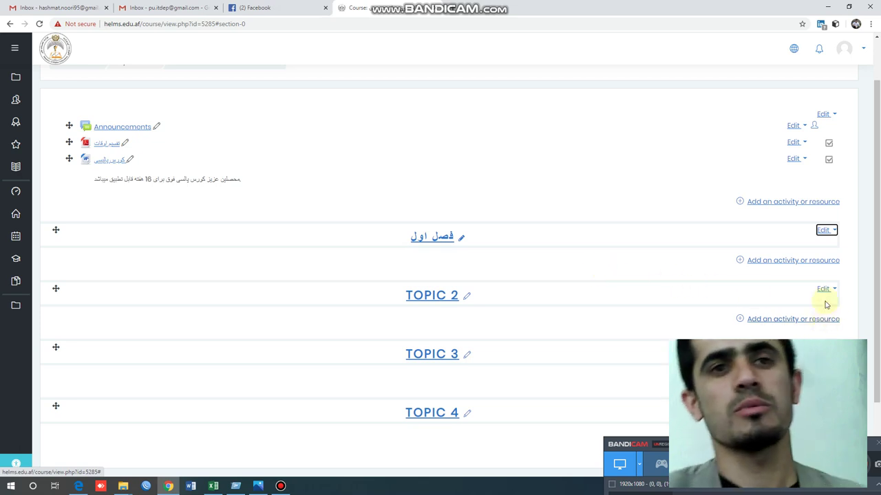
- Start a new File resource in the فصل اول section after comparing the Book, File and Folder types
click(798, 262)
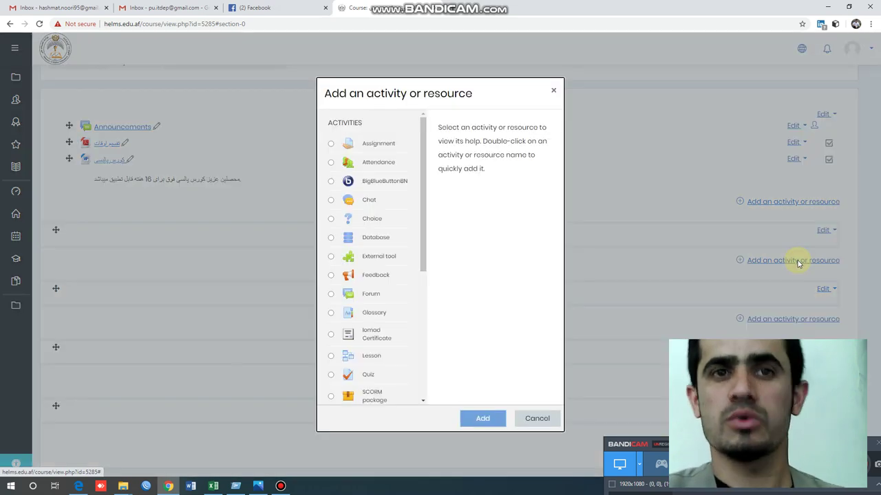
scroll(416, 371, down, 4)
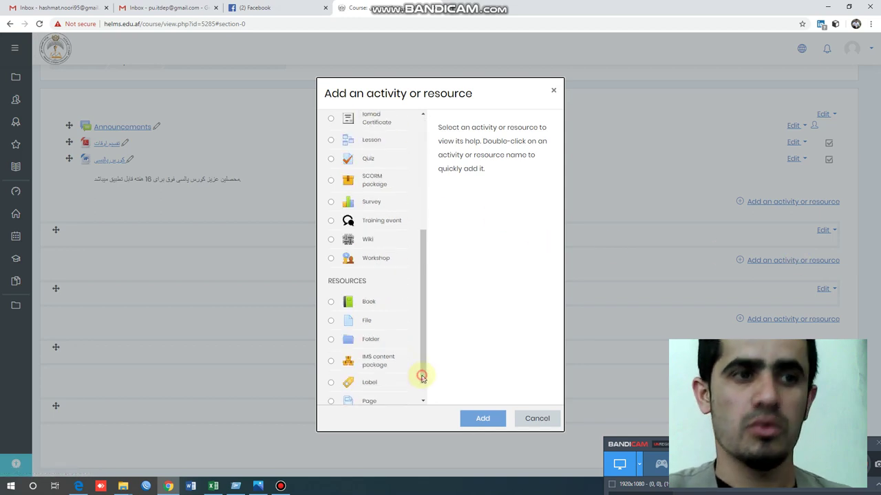
click(366, 278)
click(368, 296)
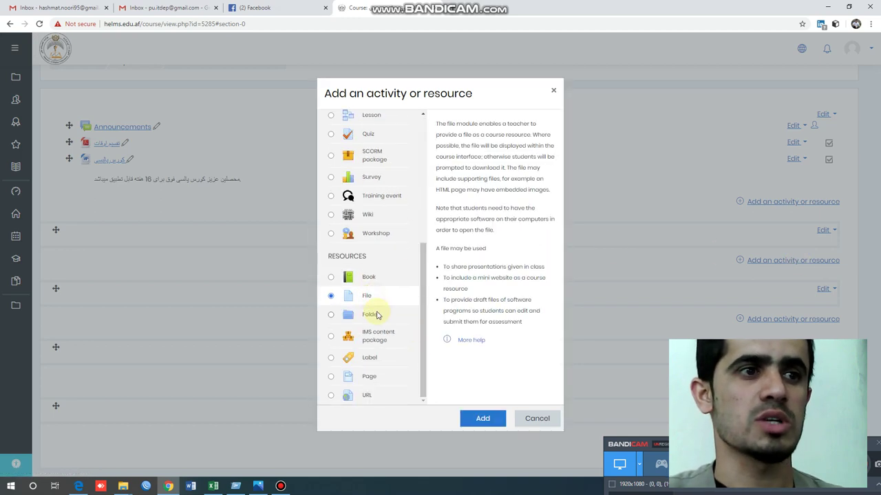
click(375, 314)
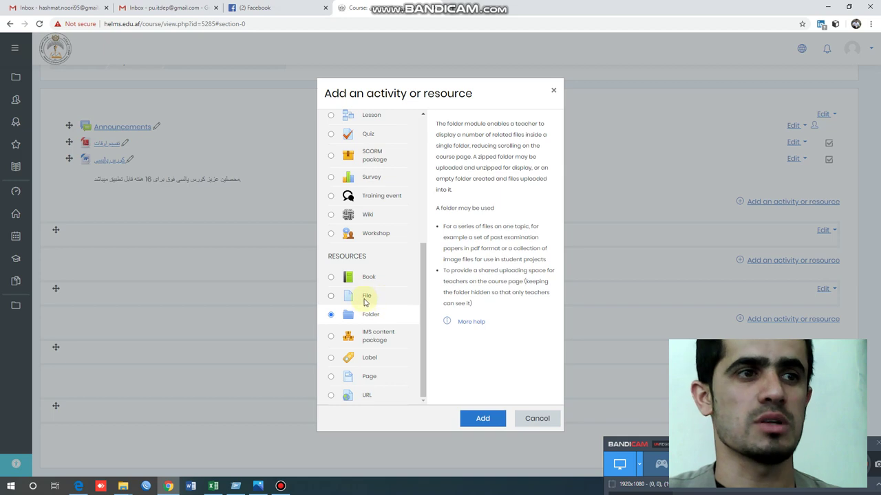
click(364, 299)
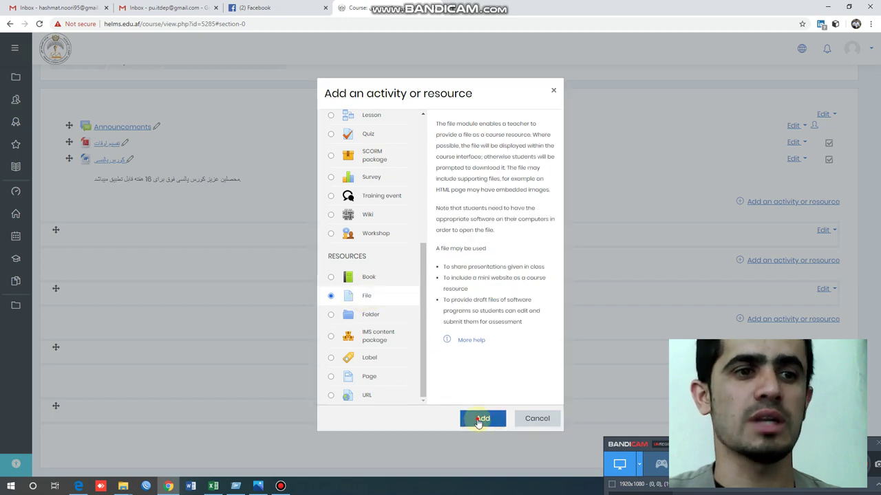
click(481, 418)
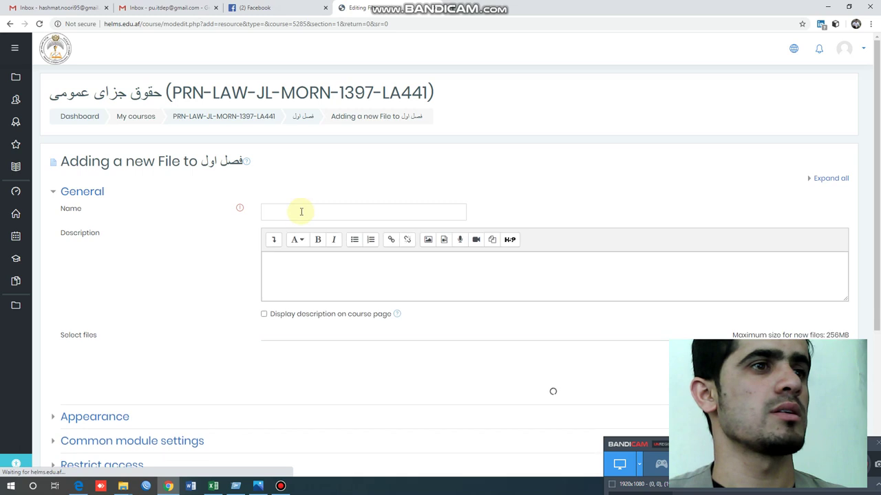
- Name the file فصل درس اول and add a displayed description asking students to download and listen carefully
click(300, 212)
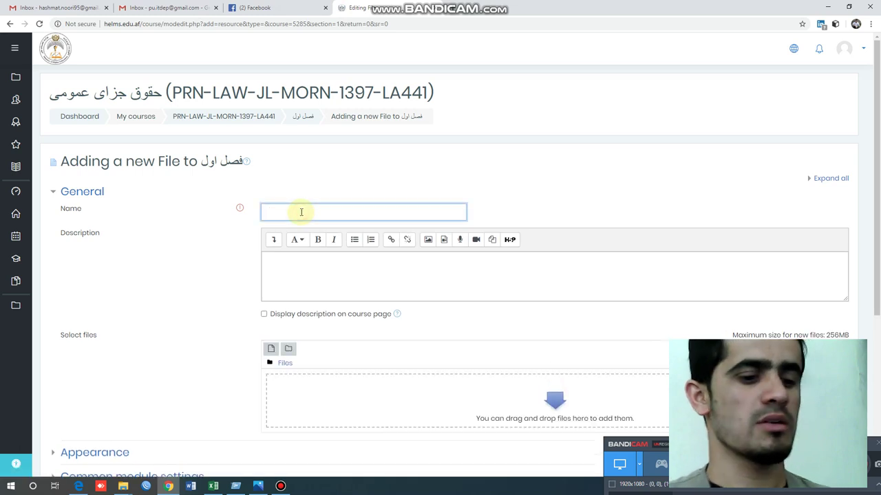
text(فصل در)
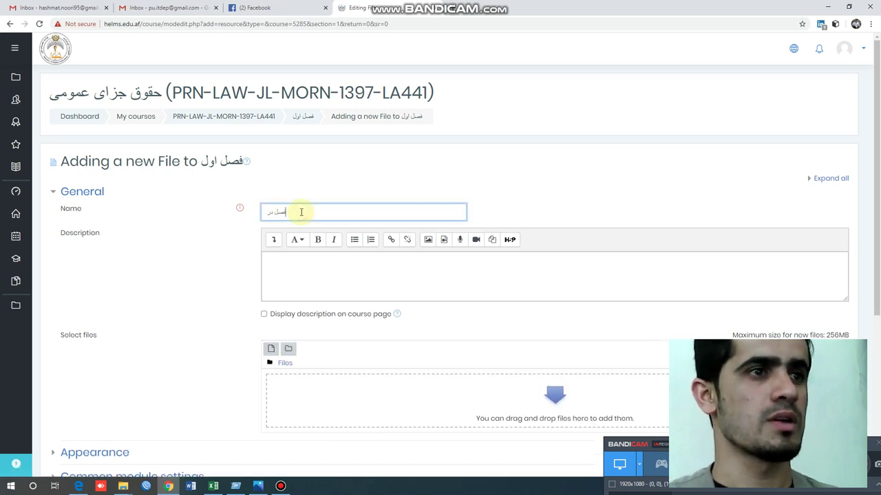
text(س اول)
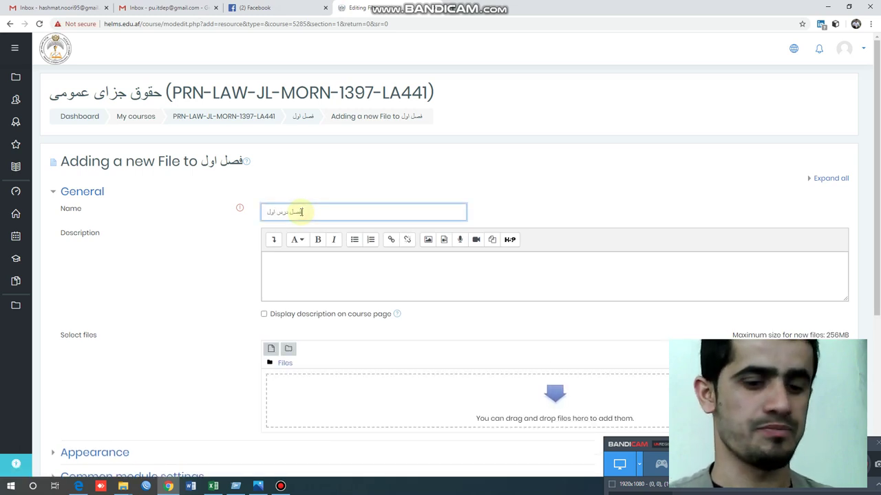
key(Tab)
click(354, 260)
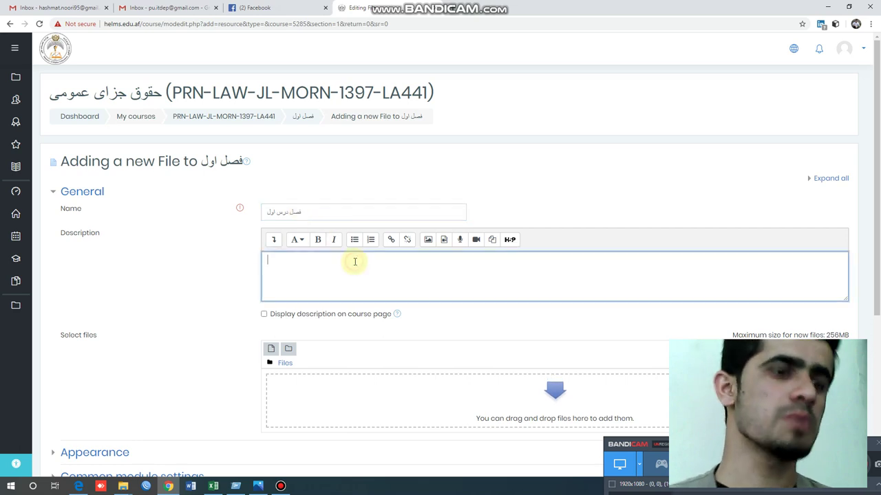
text(محصلین)
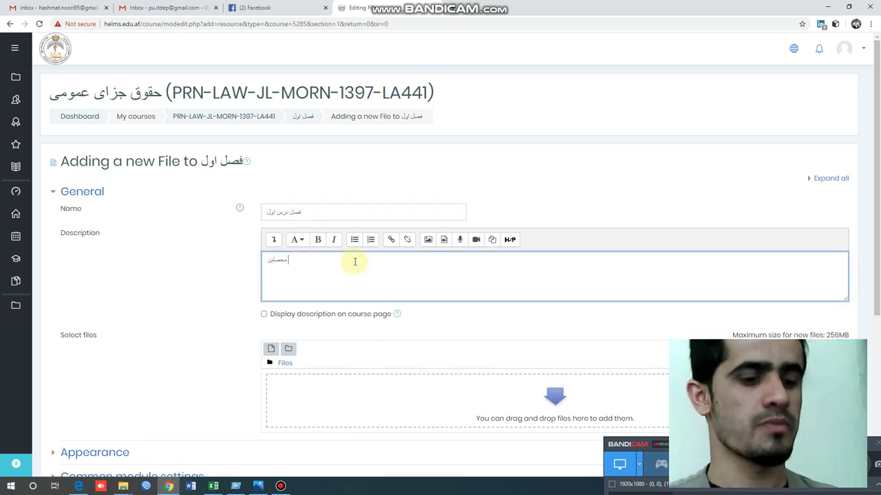
text( عزیز شما)
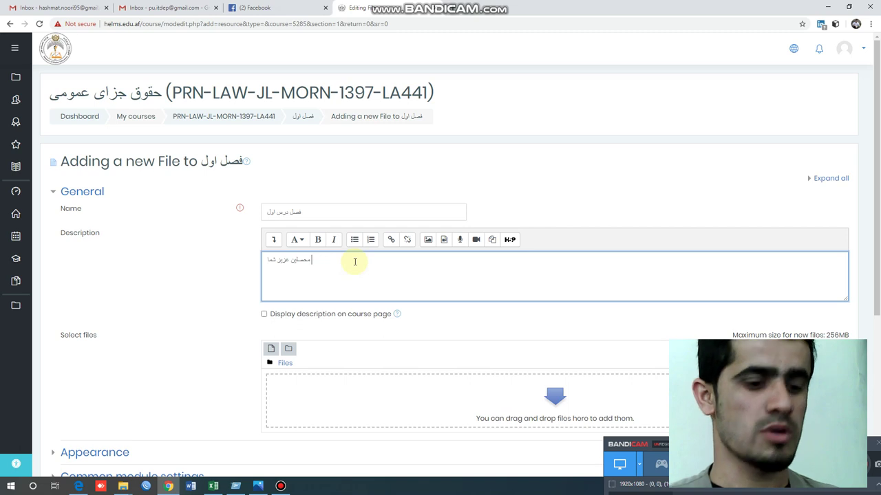
text(قابل سوتر)
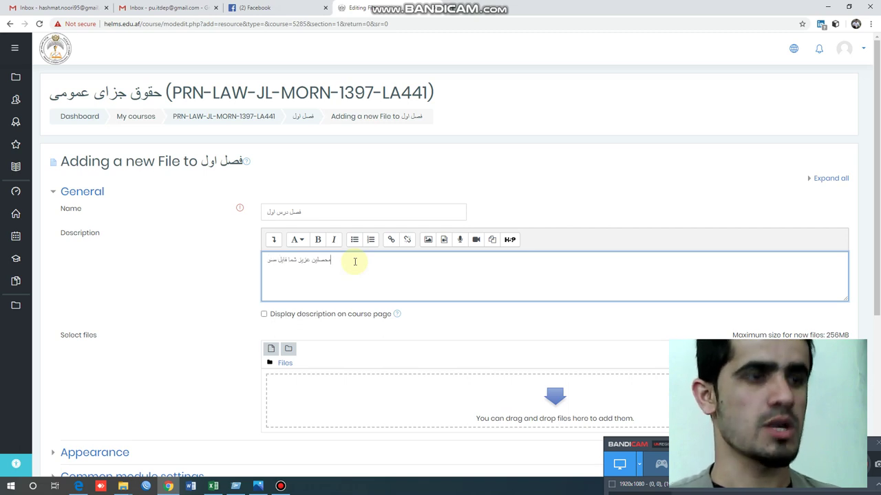
text(ی را)
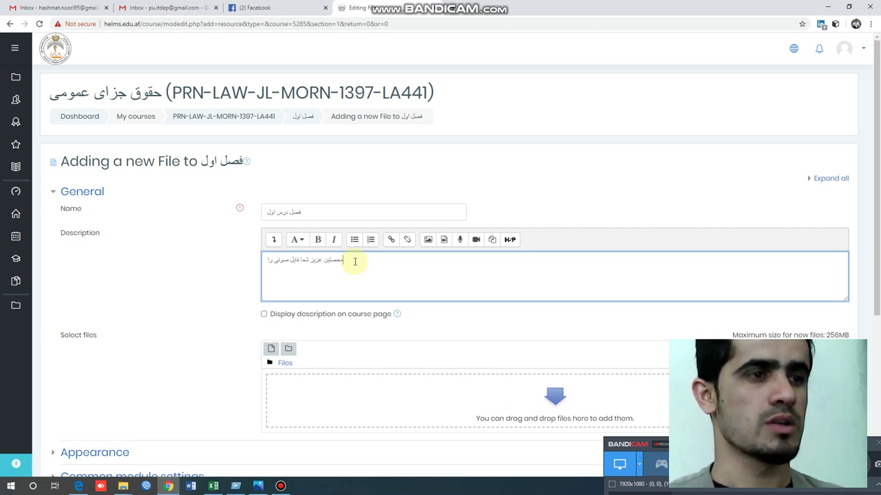
text( دانلود)
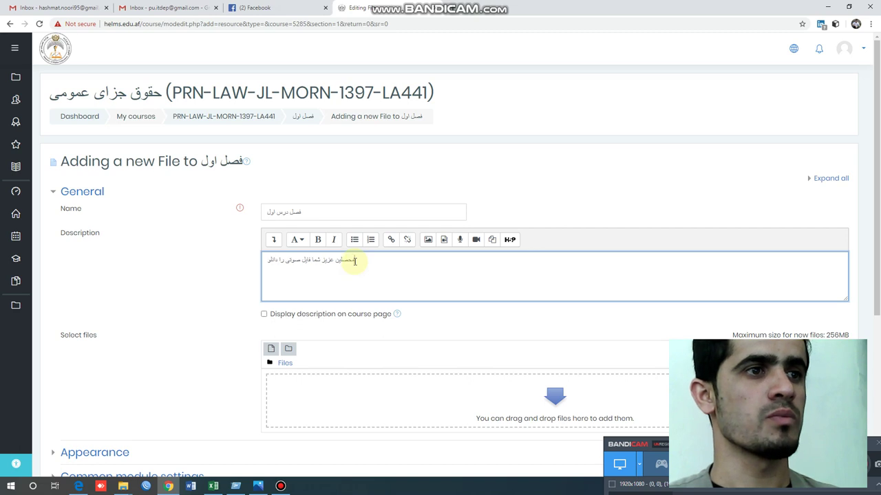
text( و به دق)
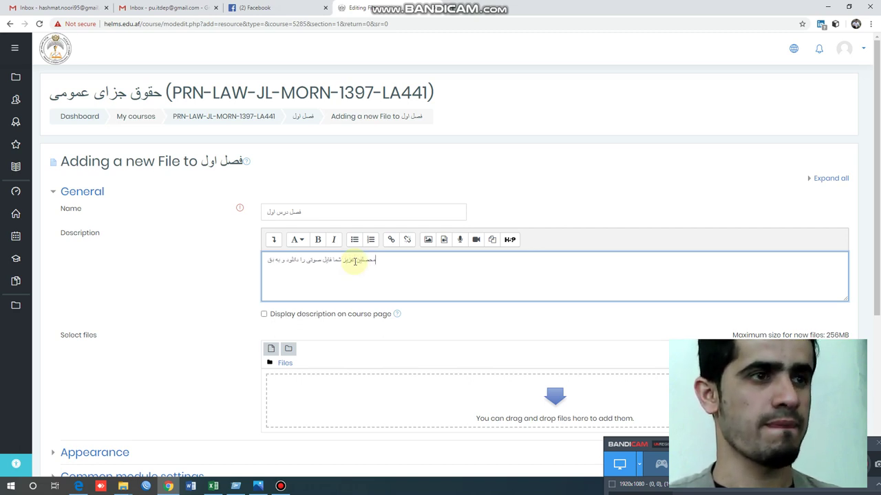
text(ت)
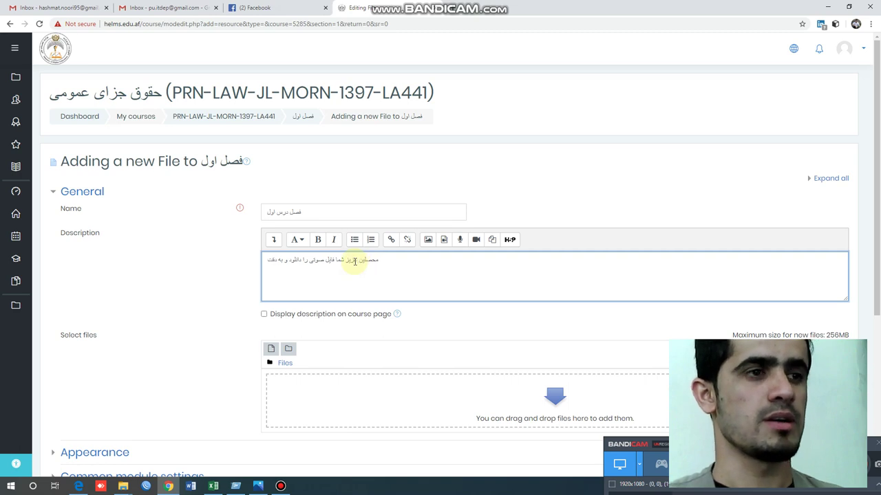
text( ب)
key(BackSpace)
key(BackSpace)
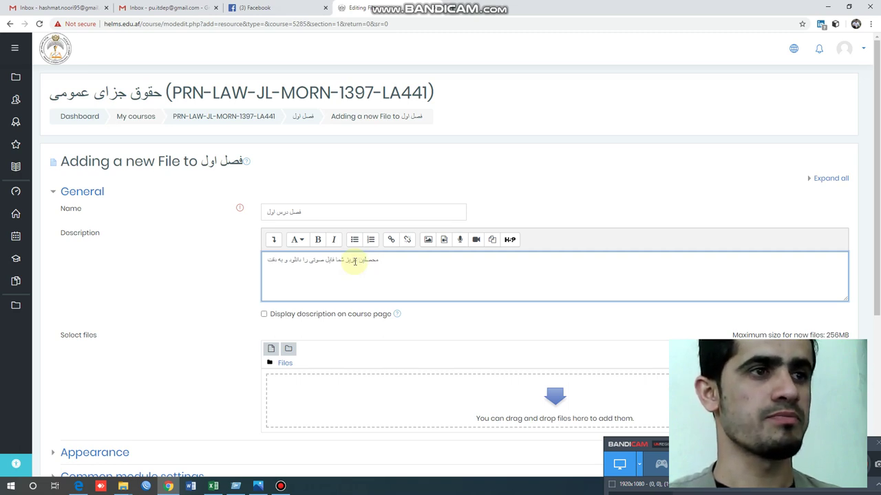
text(شنیده و)
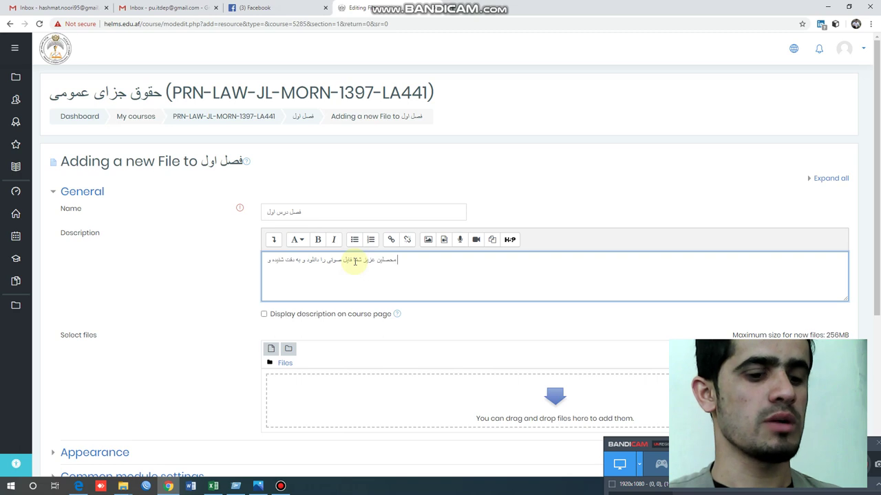
text( دروس خویش)
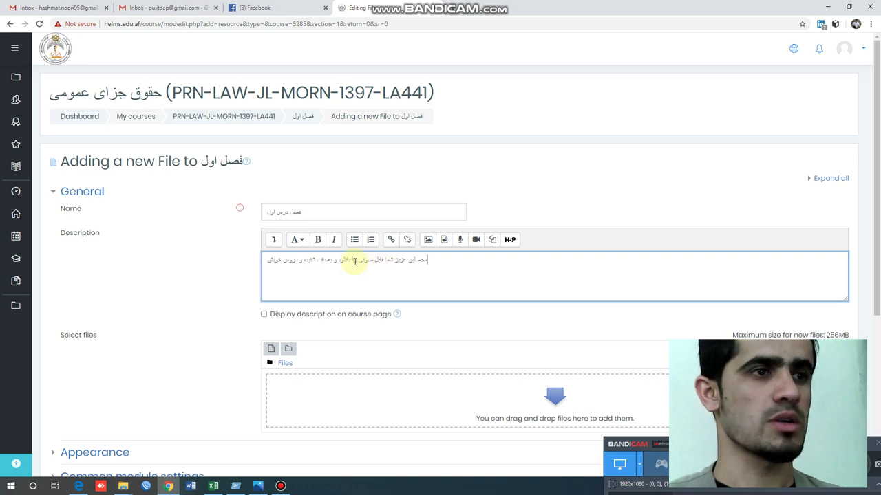
text( را ادامه)
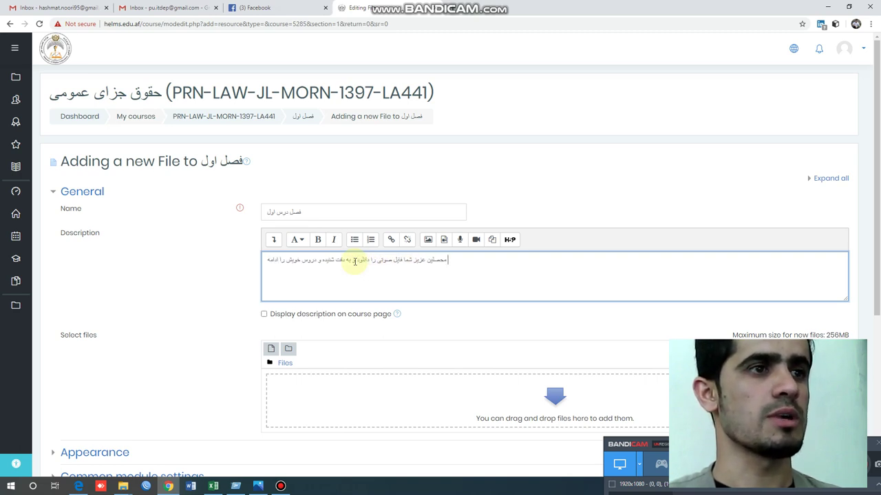
text( دهید)
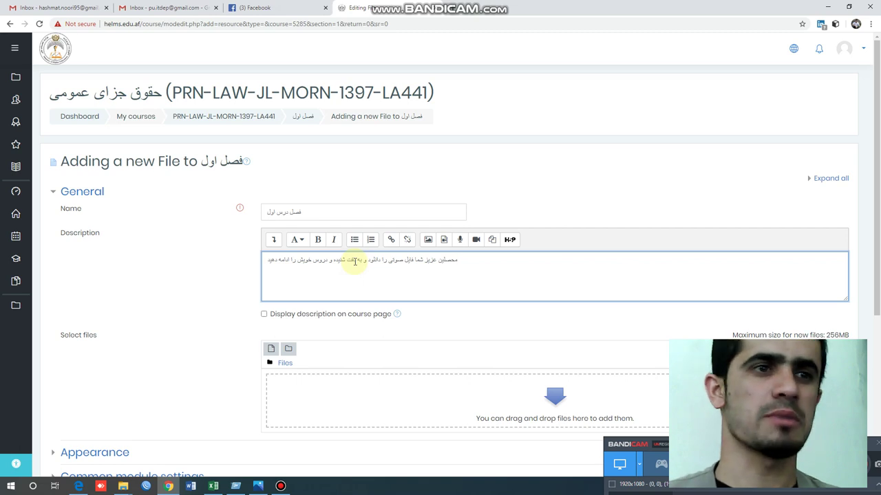
click(264, 314)
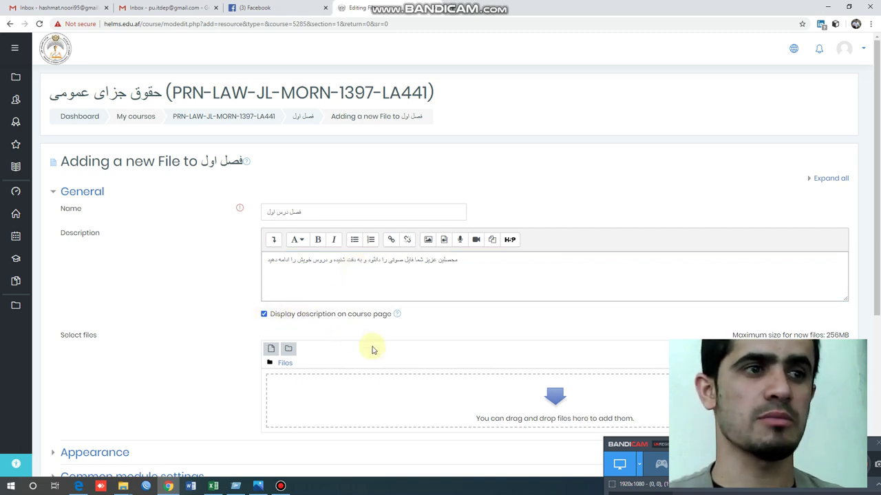
click(534, 407)
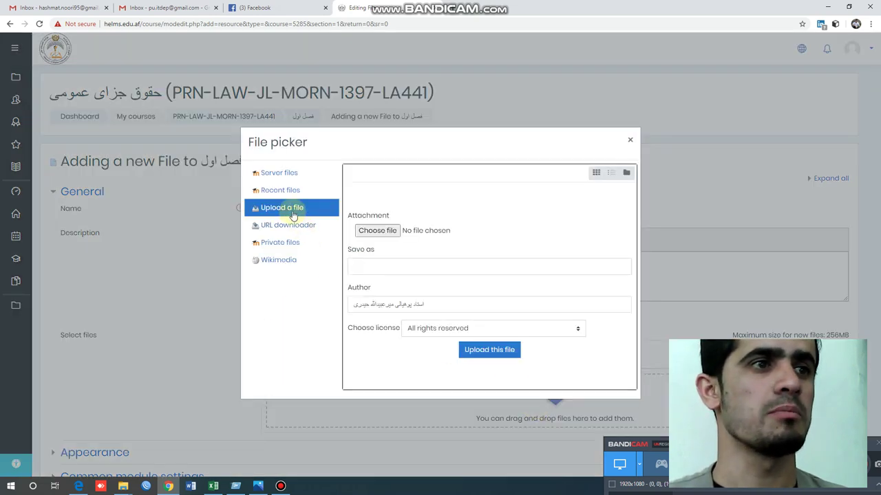
- Attach the session-four first-part .m4a recording and save فصل درس اول to the course
click(388, 231)
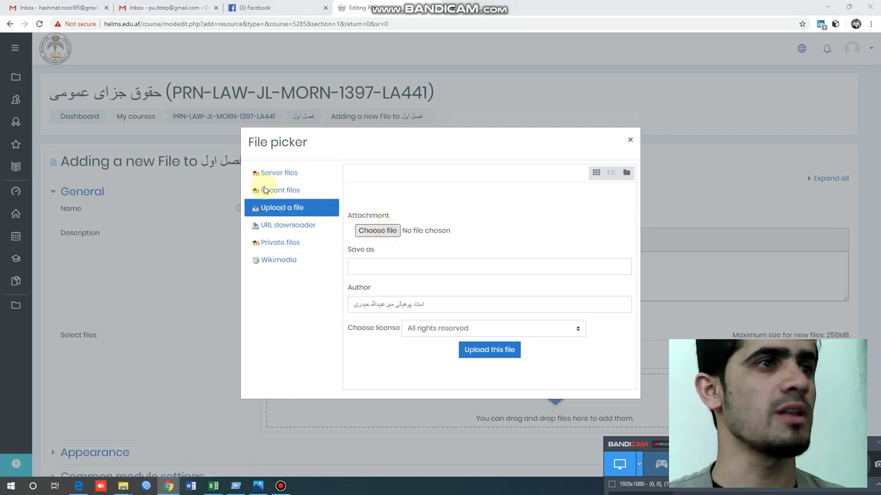
click(138, 67)
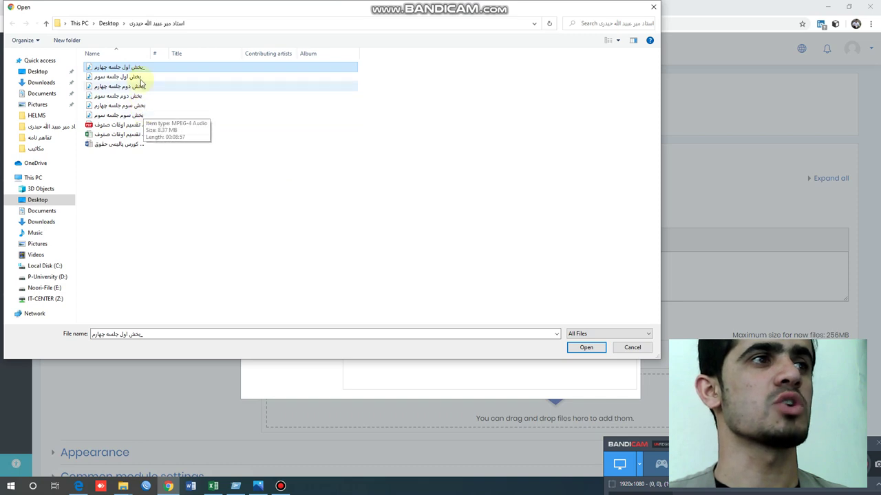
click(154, 77)
click(143, 68)
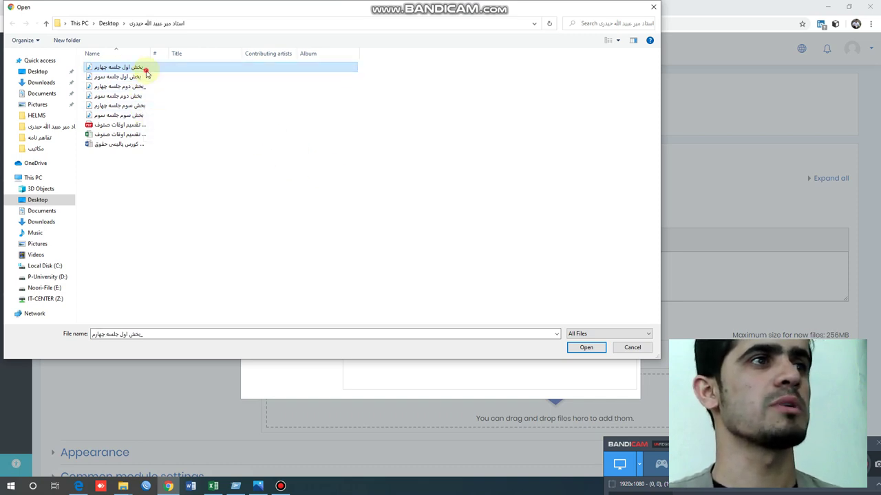
click(585, 349)
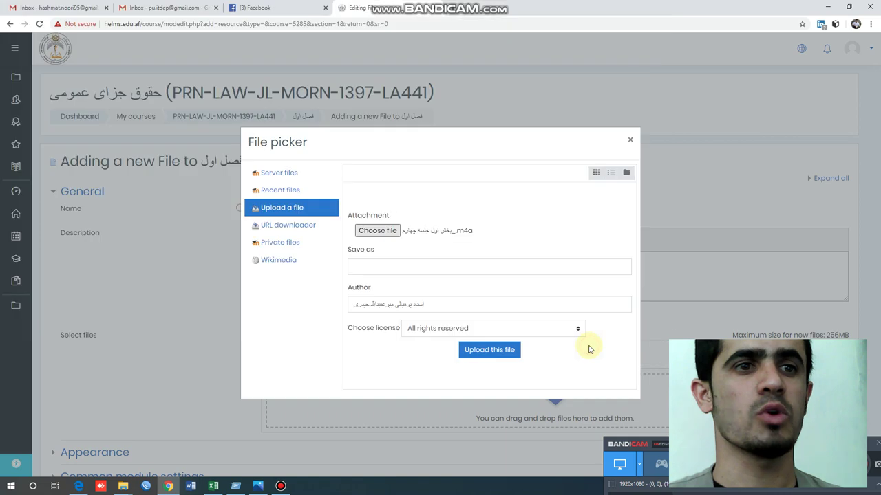
click(489, 350)
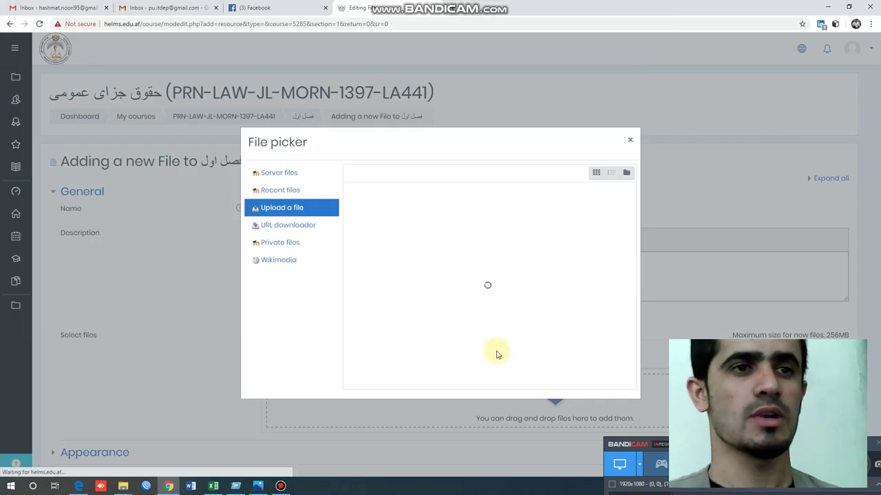
scroll(440, 395, down, 3)
scroll(440, 394, down, 3)
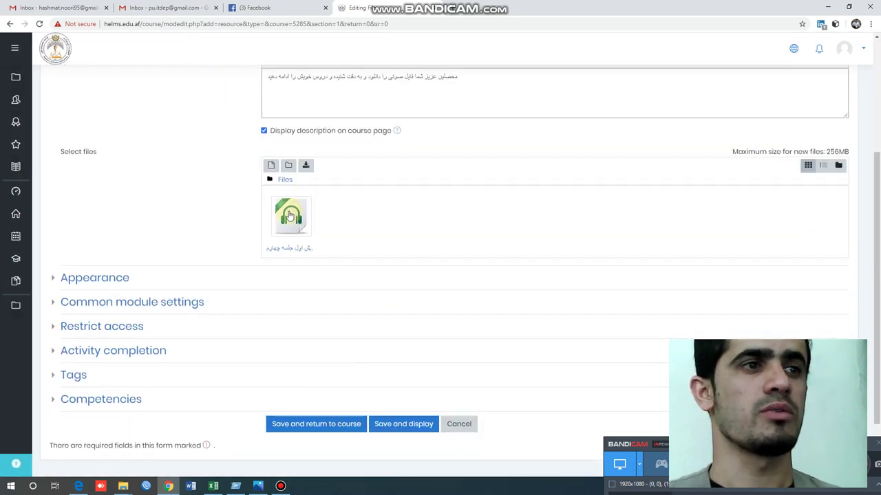
click(320, 425)
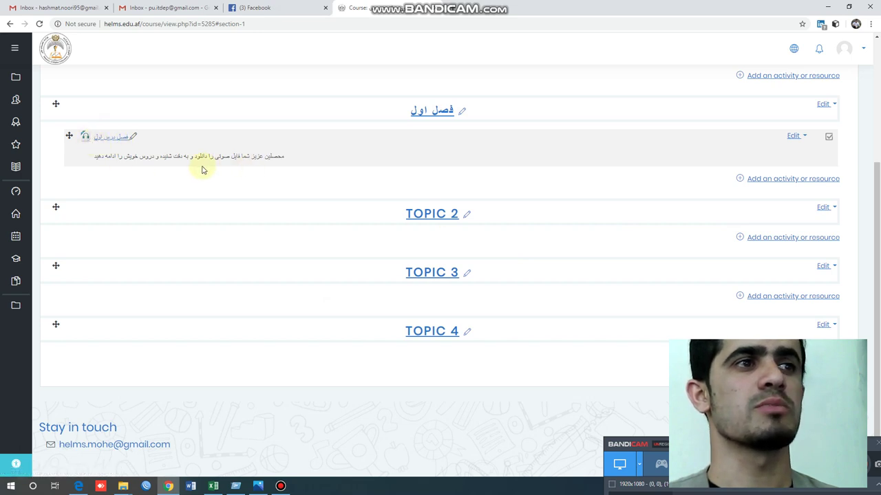
- Open a blank new File form for the فصل اول section
click(767, 183)
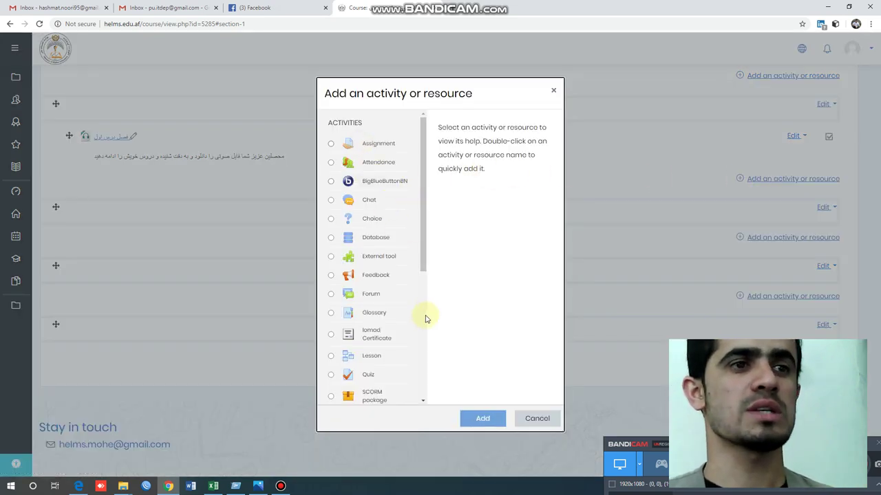
scroll(421, 311, down, 4)
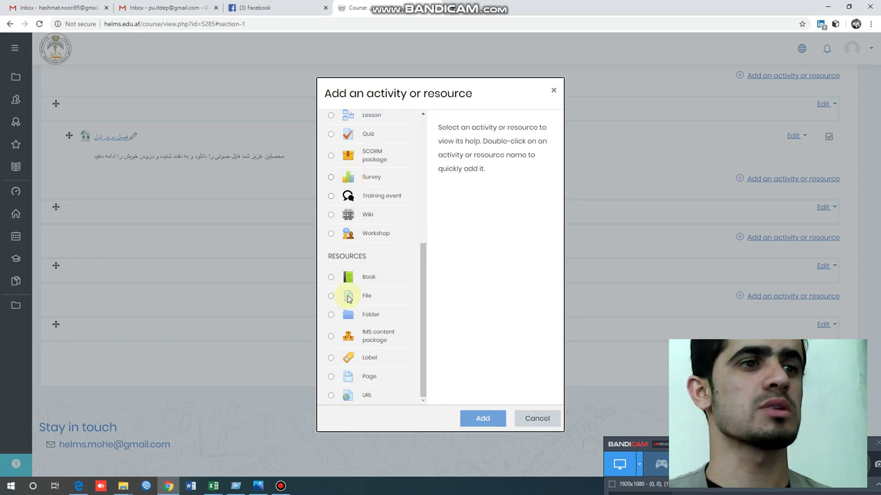
click(348, 297)
click(474, 418)
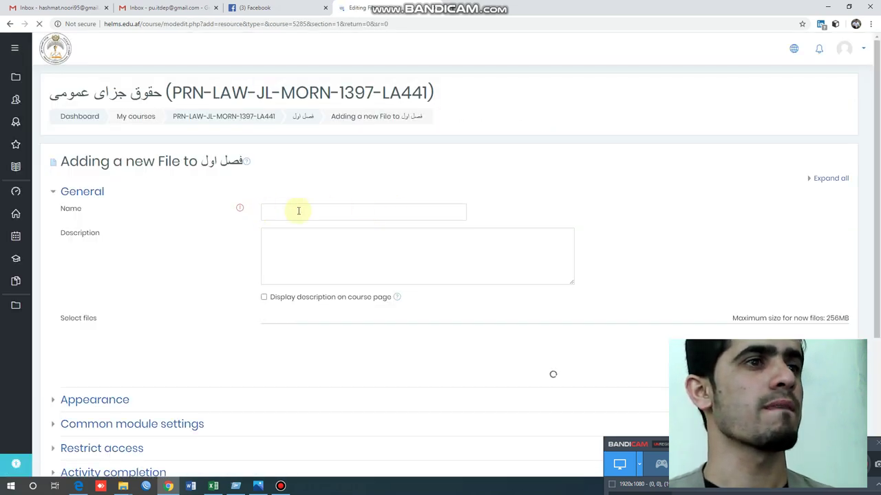
- Name the resource 'فصل اول (فایل صوتی)' and clear the stray text from its description
click(297, 211)
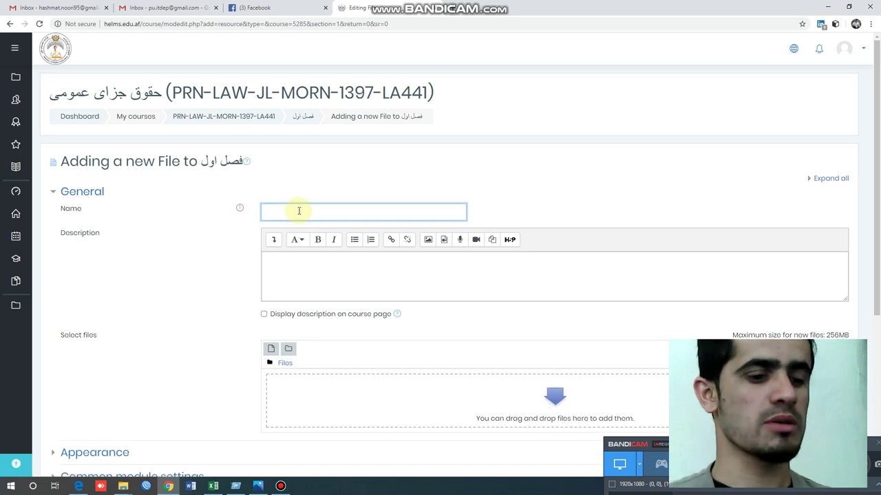
text(فصل اول)
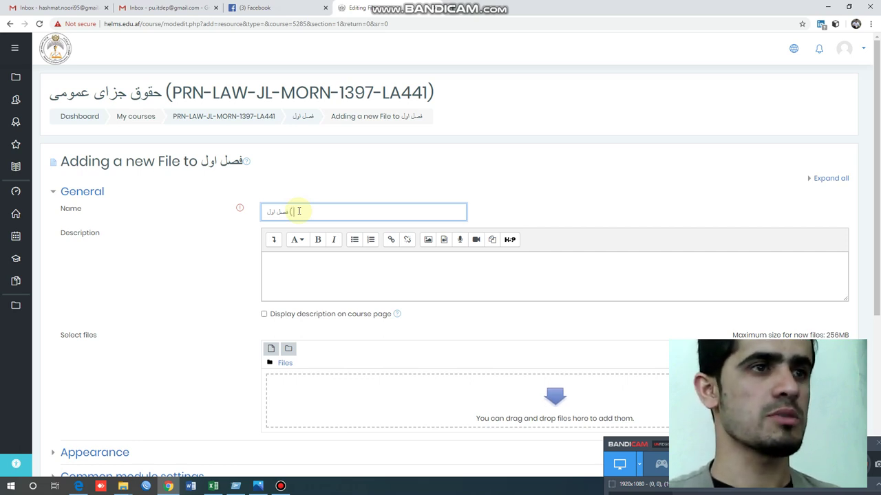
text((ف)
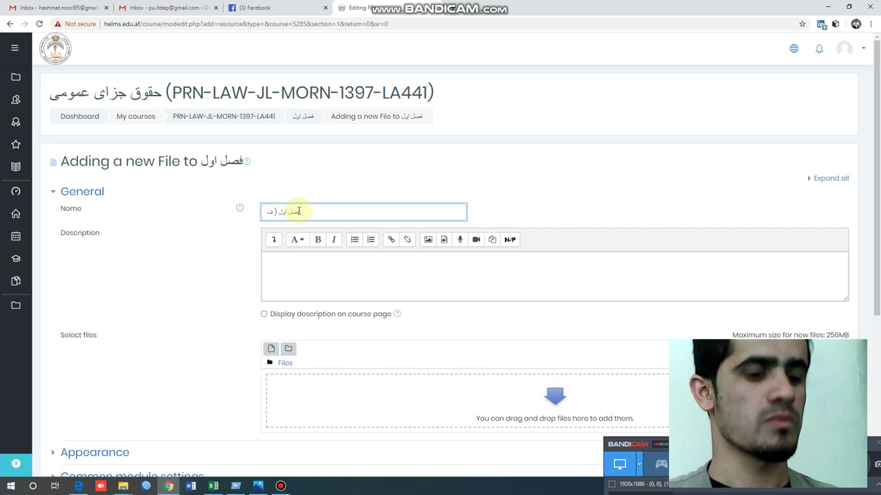
text(ایل صوتی)
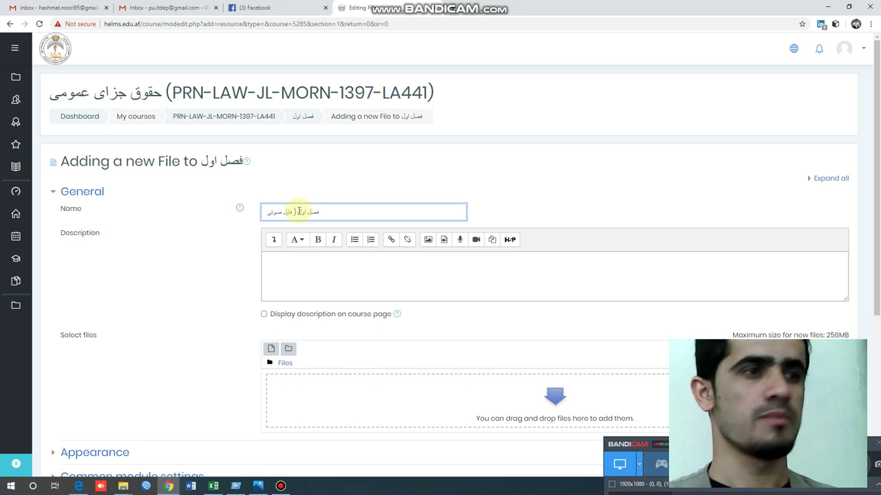
key(BackSpace)
text(ی)
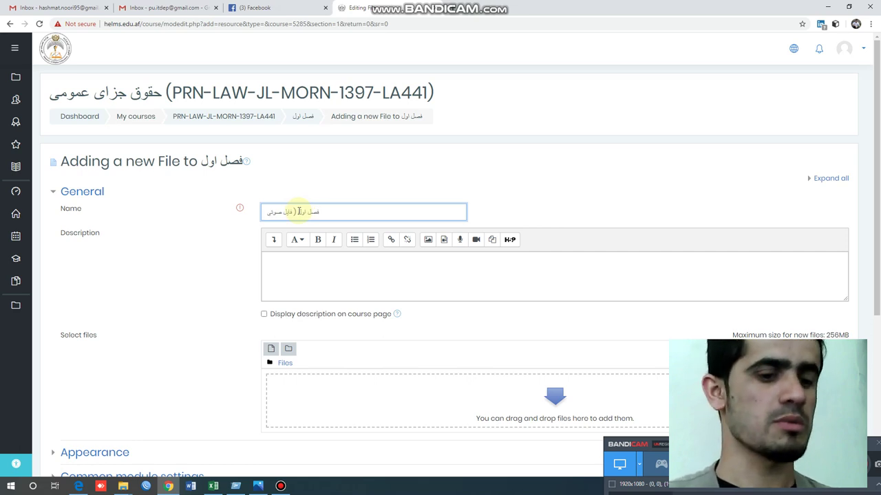
text())
click(368, 269)
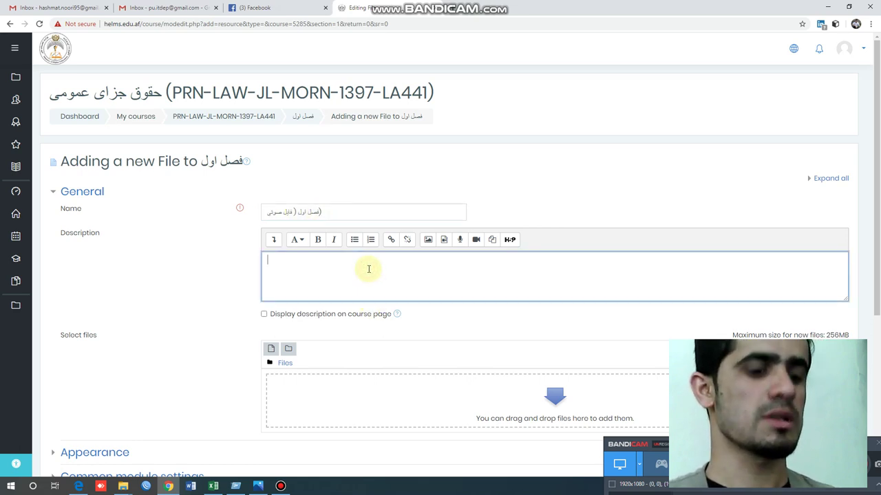
text(prn-inst044)
key(ctrl+a)
key(ctrl+x)
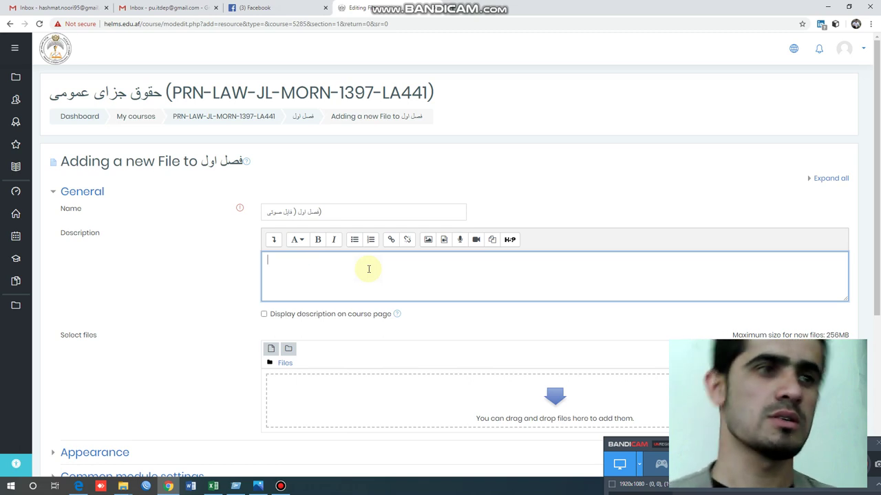
- Upload the session-three first-part recording and save فصل اول (فایل صوتی) to the course
click(530, 401)
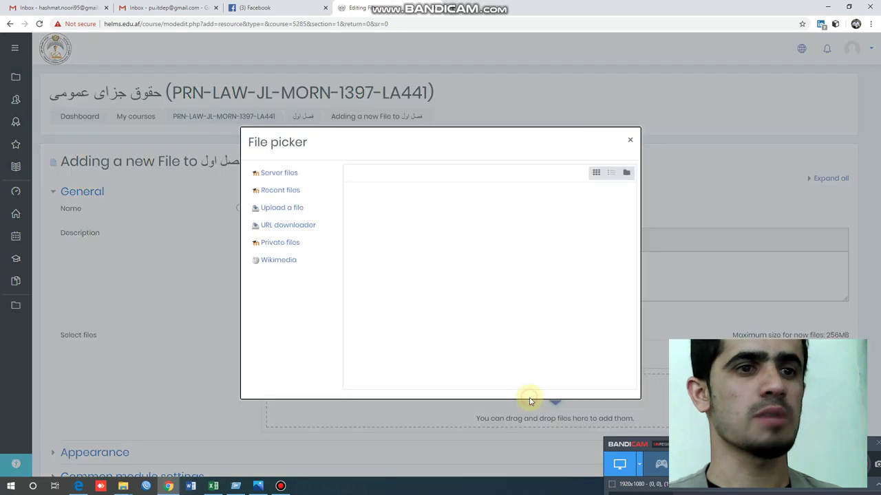
click(278, 207)
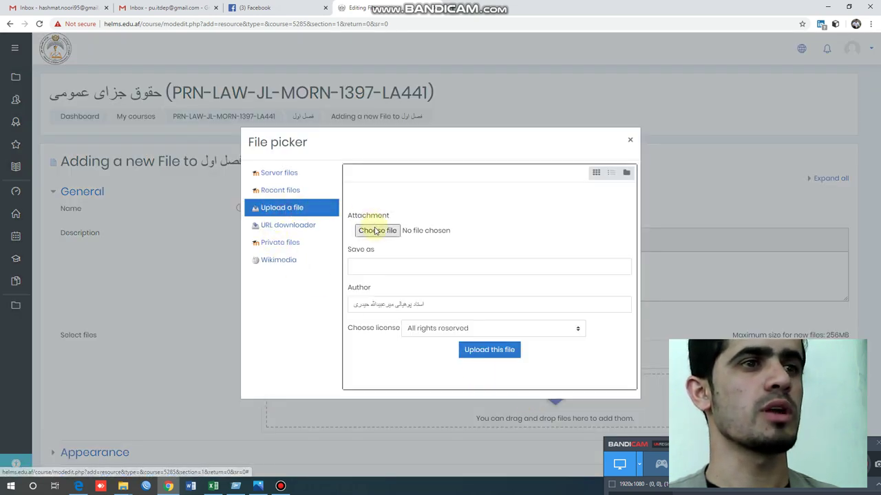
click(375, 231)
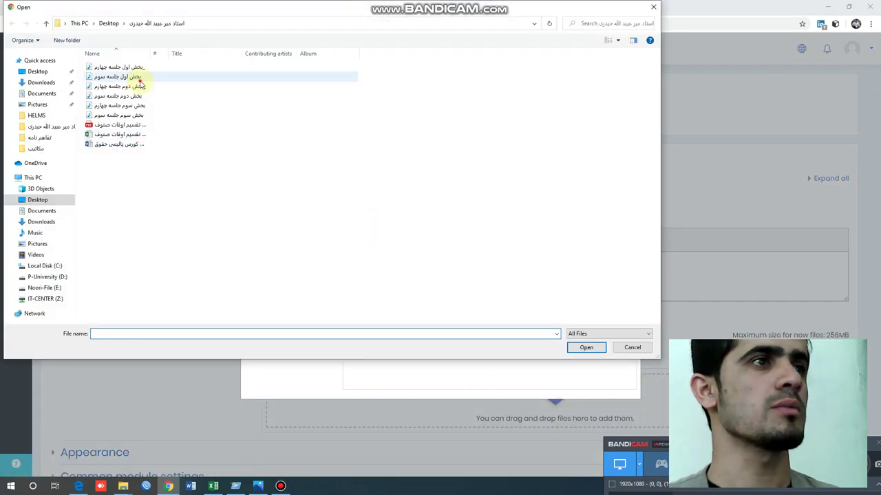
click(138, 78)
click(586, 349)
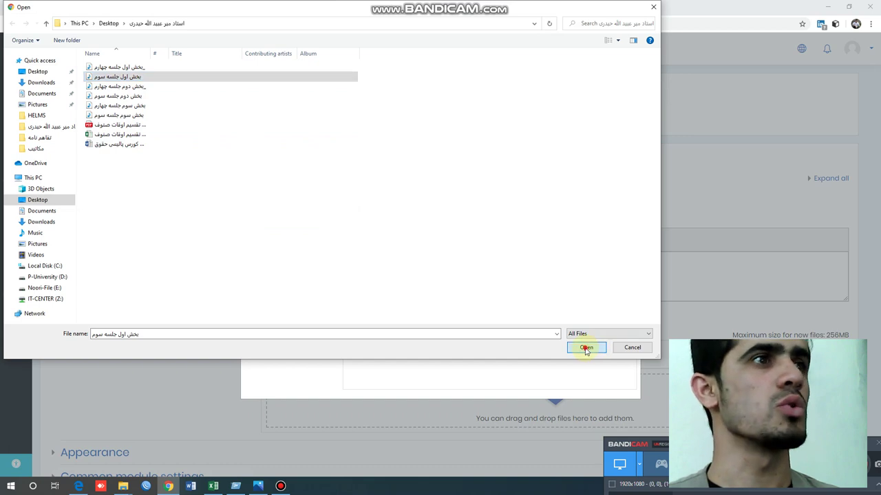
click(497, 349)
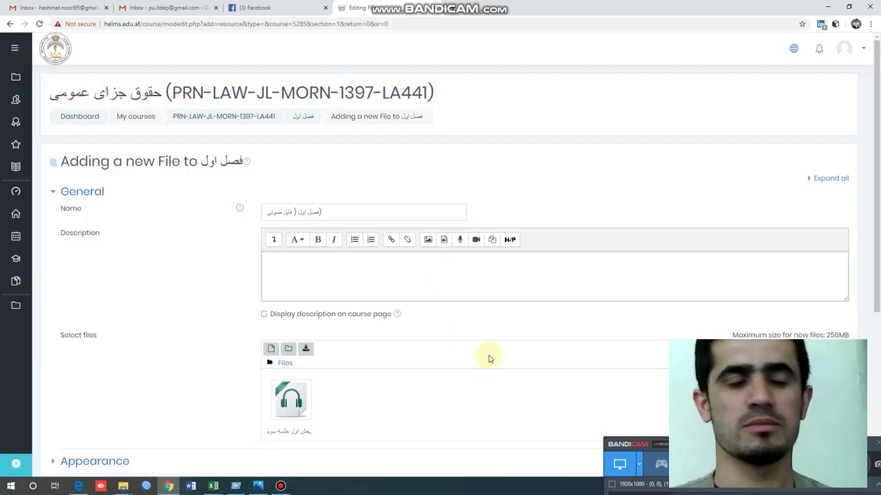
scroll(451, 386, down, 2)
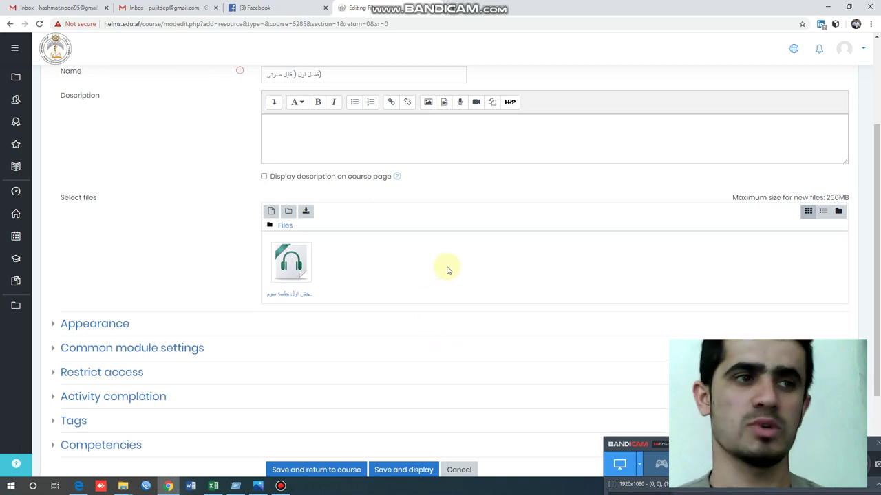
scroll(426, 324, down, 1)
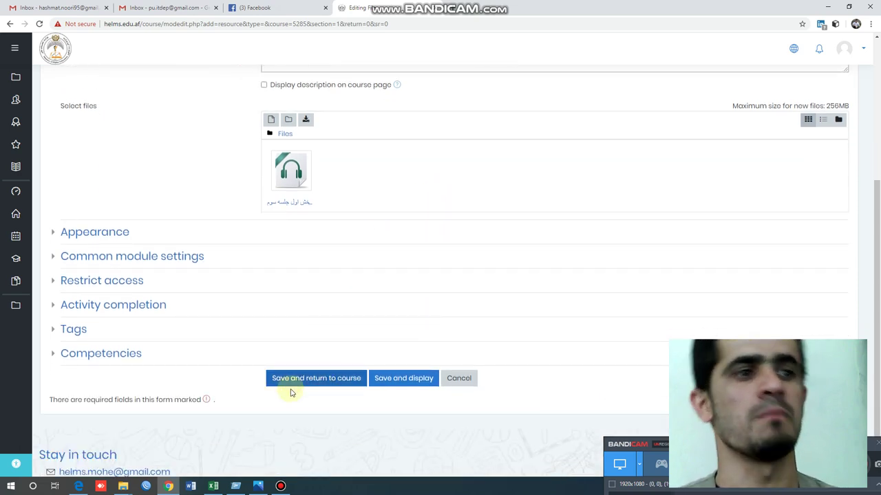
click(309, 383)
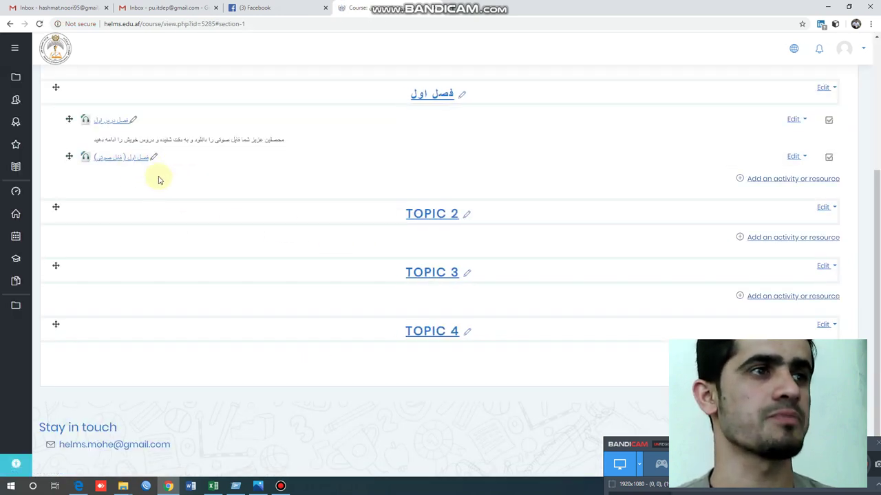
- Review the two audio resources under فصل اول, then open TOPIC 2's Edit menu
scroll(154, 217, up, 1)
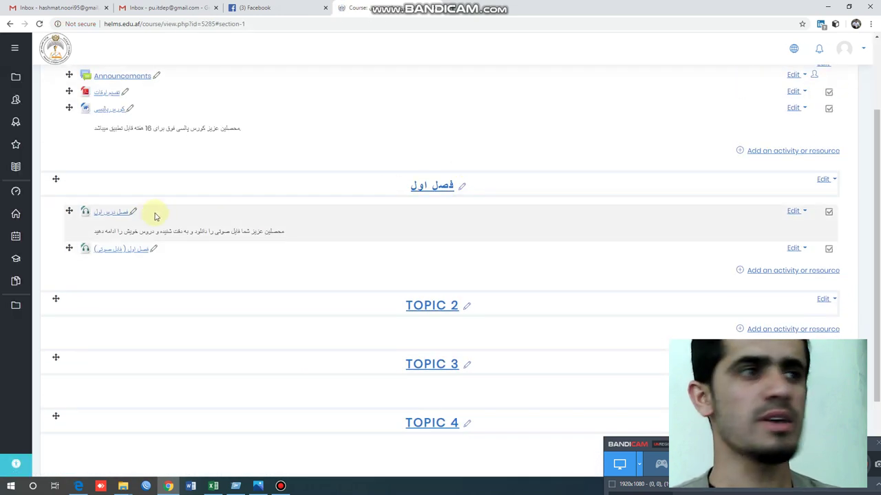
drag(296, 229, 95, 236)
key(ctrl+c)
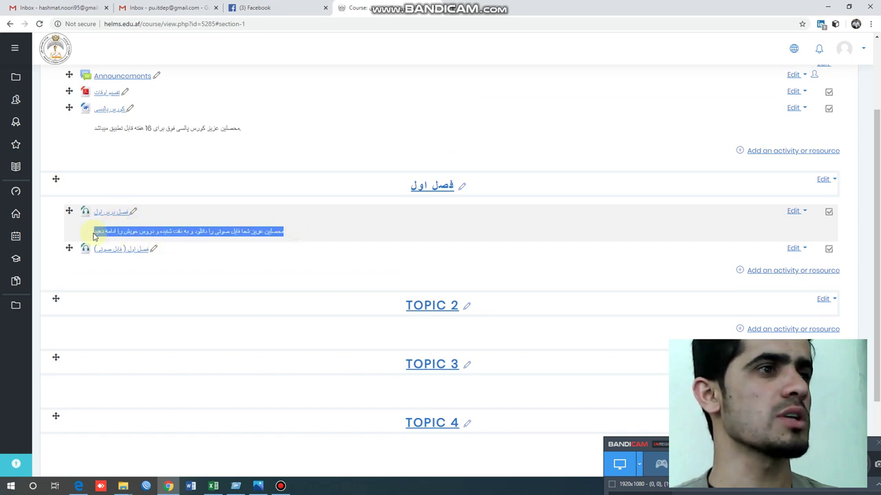
click(513, 238)
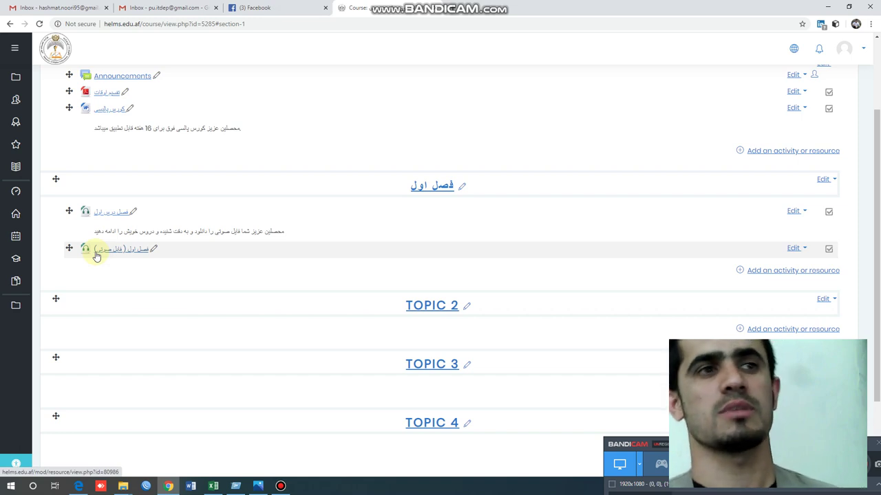
scroll(839, 251, down, 1)
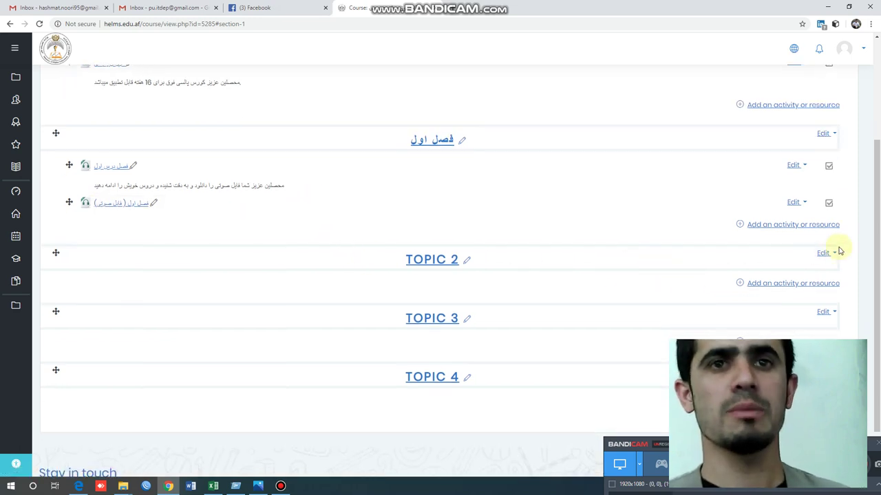
click(829, 254)
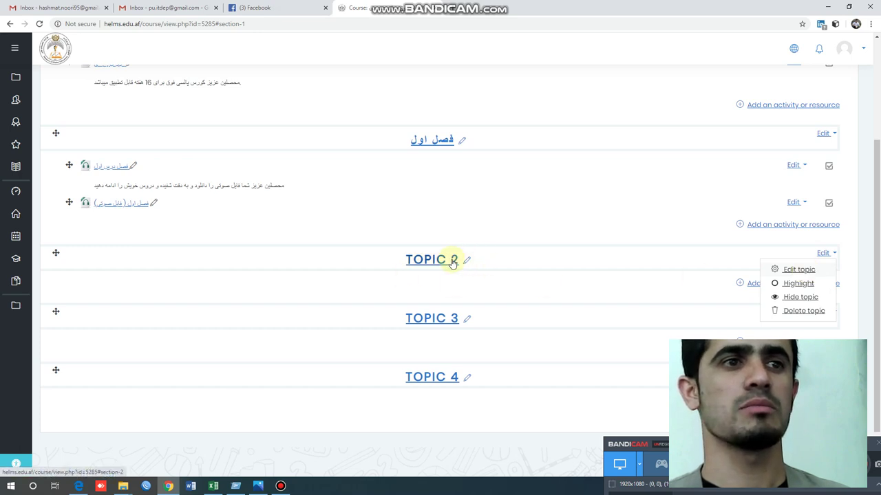
- Open Topic 2's edit options and try renaming its heading inline, keeping the default name
click(788, 270)
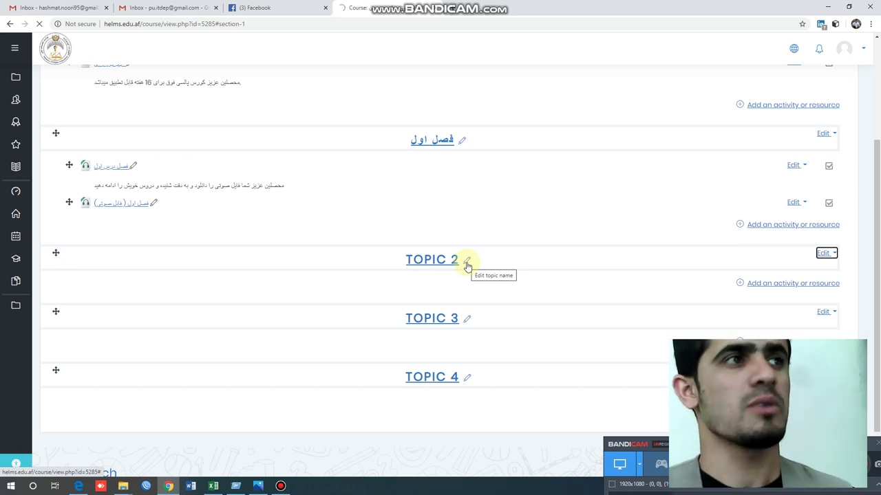
click(823, 253)
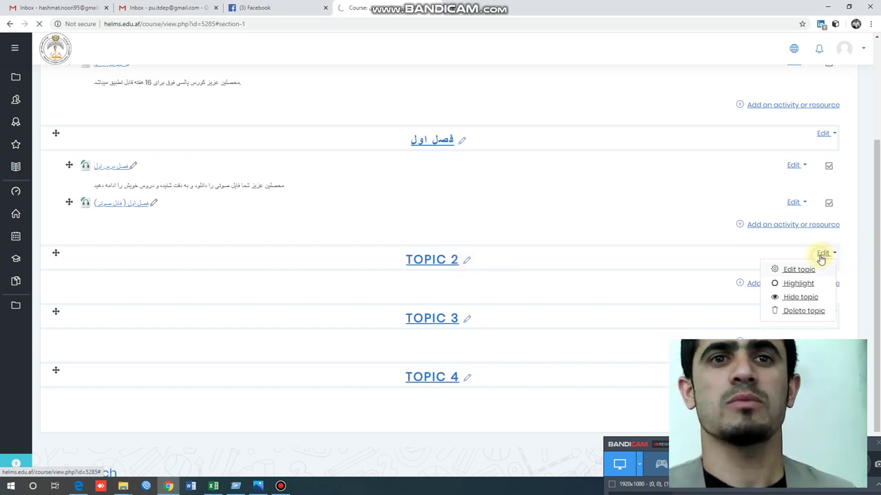
click(469, 261)
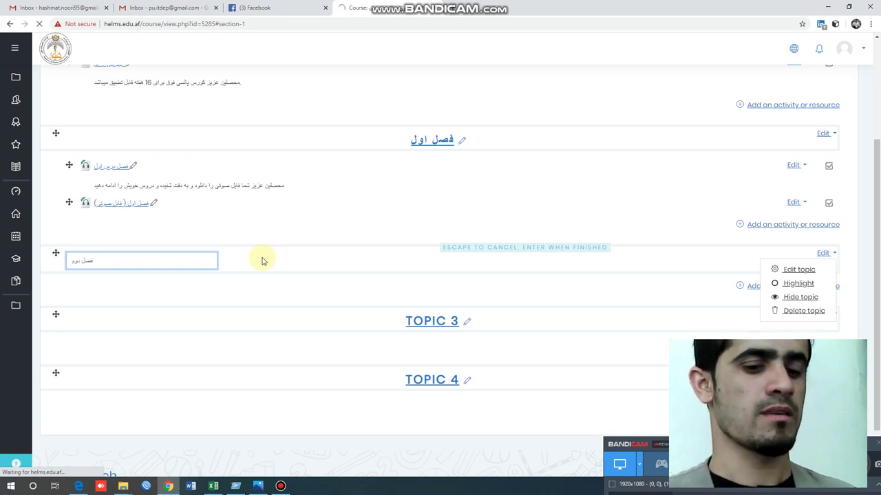
key(Return)
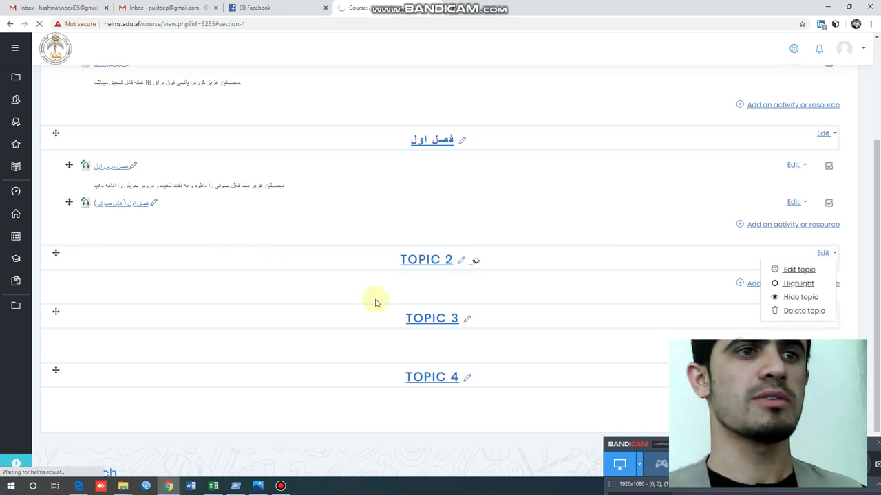
click(471, 284)
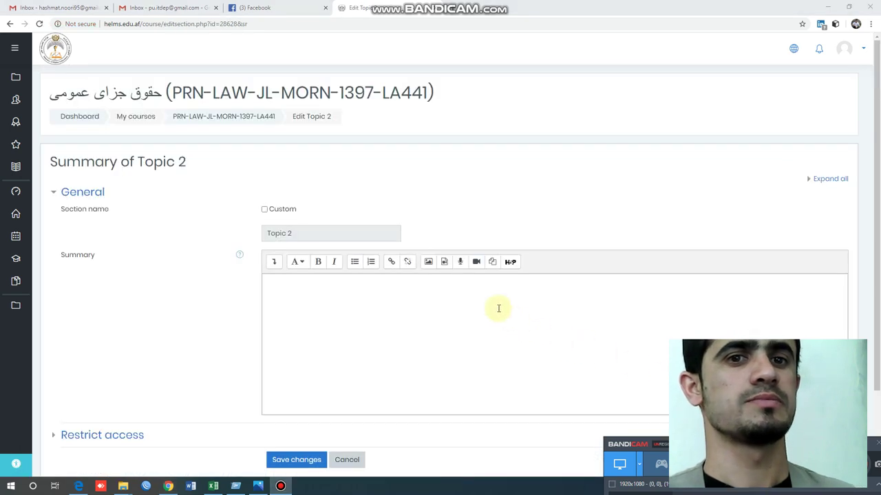
- Give Topic 2 the custom name فصل دوم, paste the Persian download-and-listen summary, and save
click(498, 309)
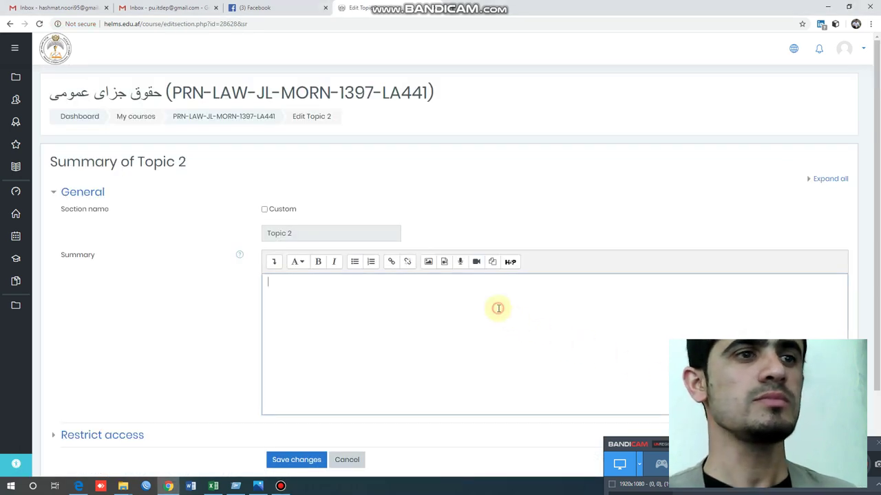
click(265, 208)
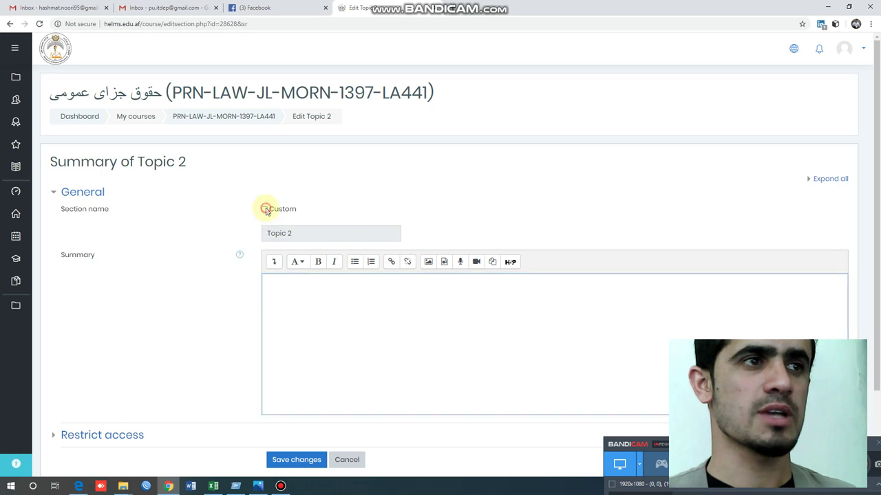
click(308, 232)
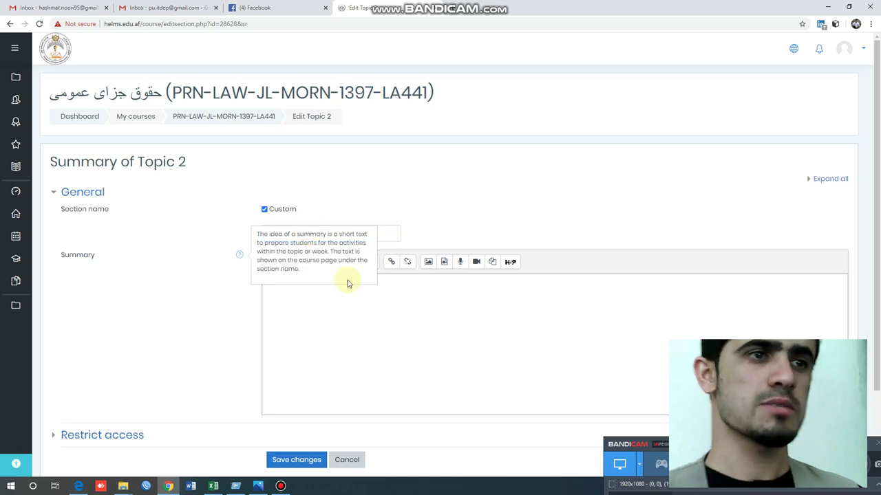
click(387, 305)
key(ctrl+v)
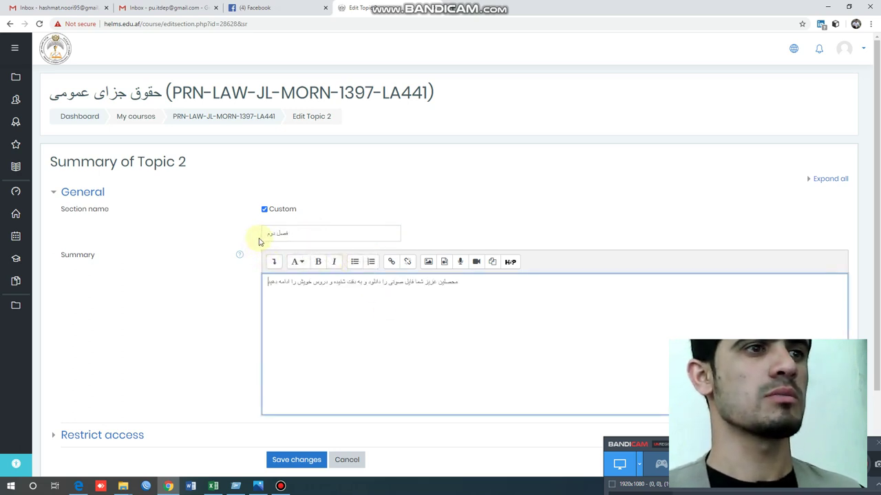
click(265, 237)
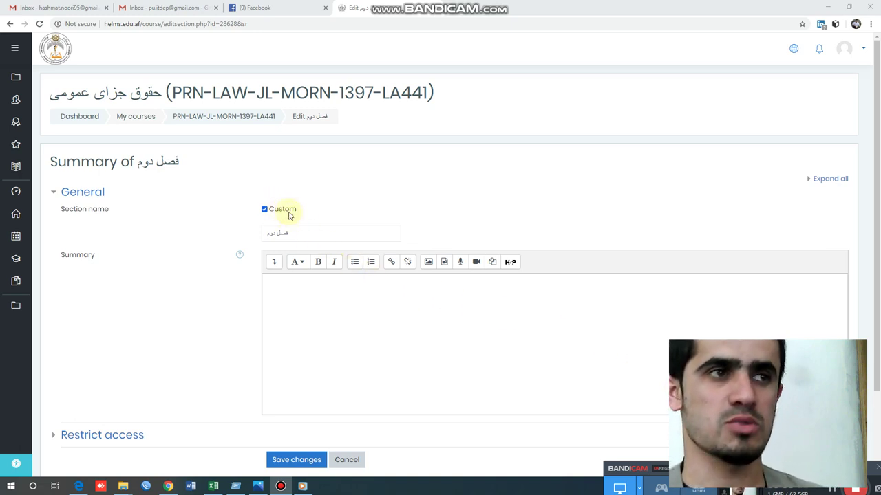
click(299, 235)
click(327, 289)
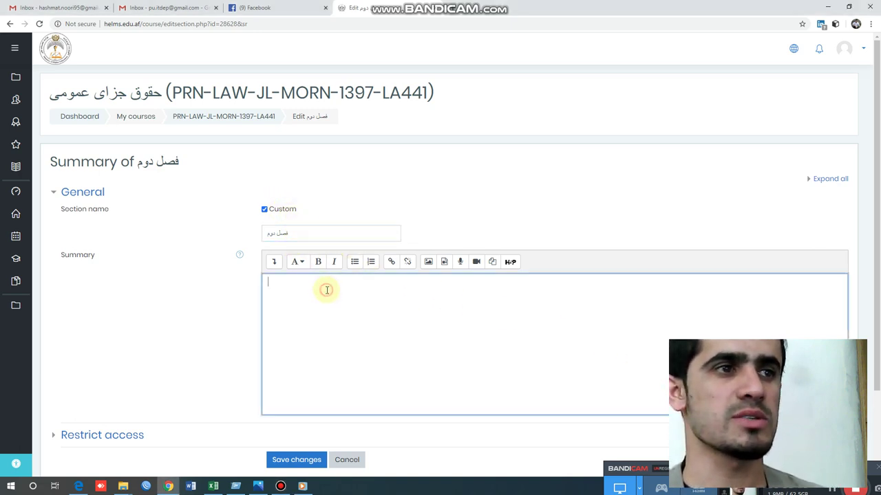
key(ctrl+v)
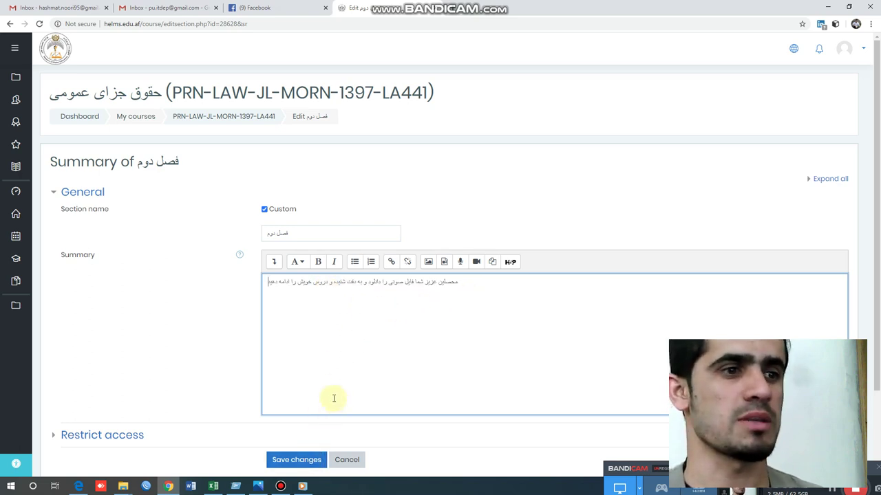
scroll(334, 397, down, 2)
click(297, 363)
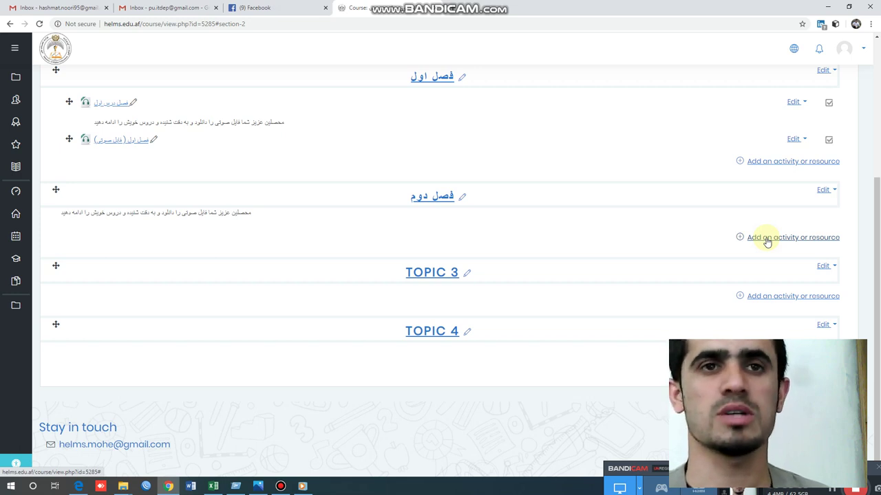
- Add a new File resource to the فصل دوم section
click(767, 240)
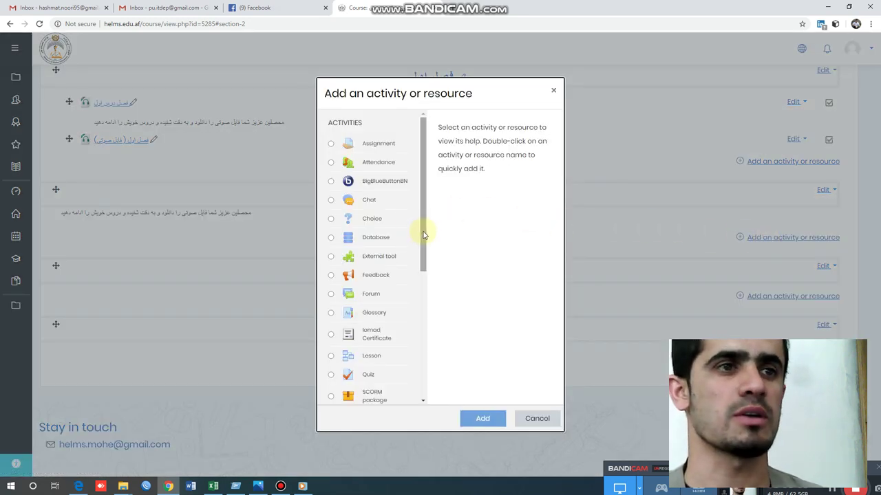
drag(423, 231, 420, 346)
click(366, 318)
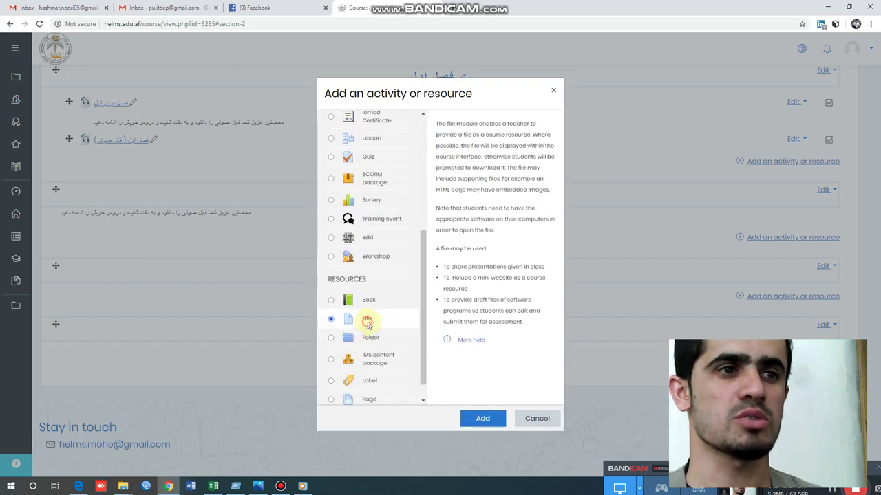
click(485, 423)
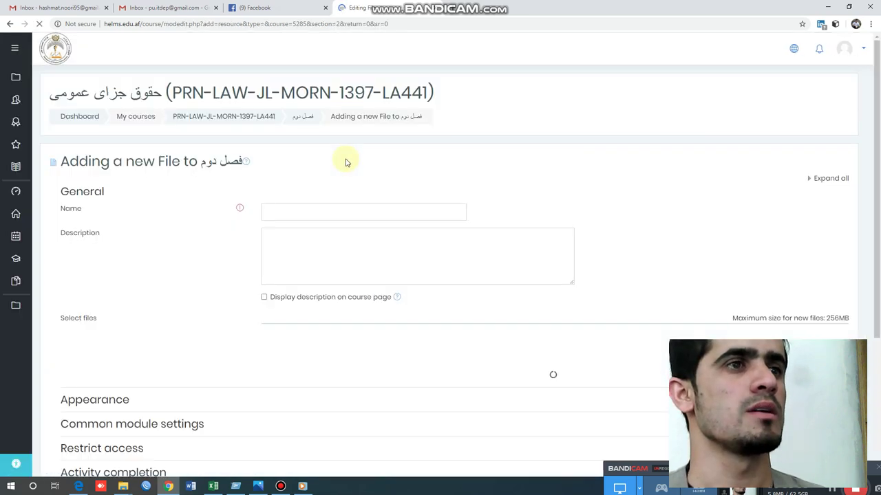
- Name the file درس دوم and paste the Persian description, displayed on the course page
click(282, 212)
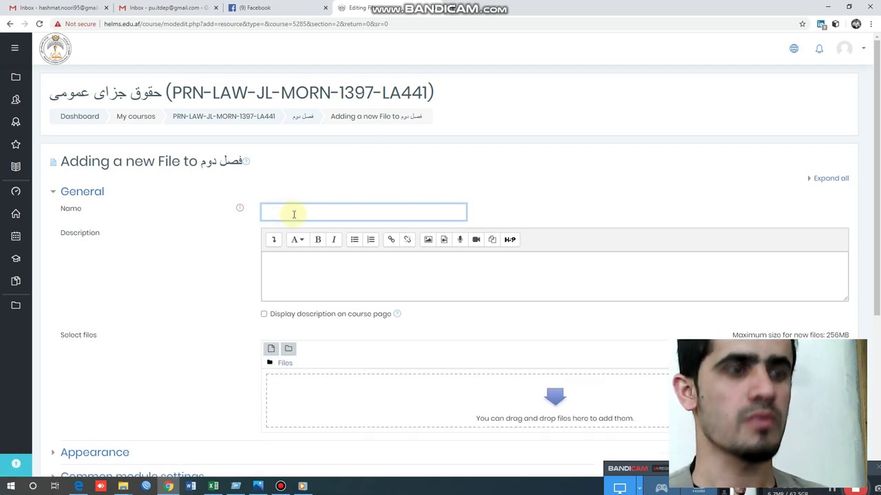
text(درس)
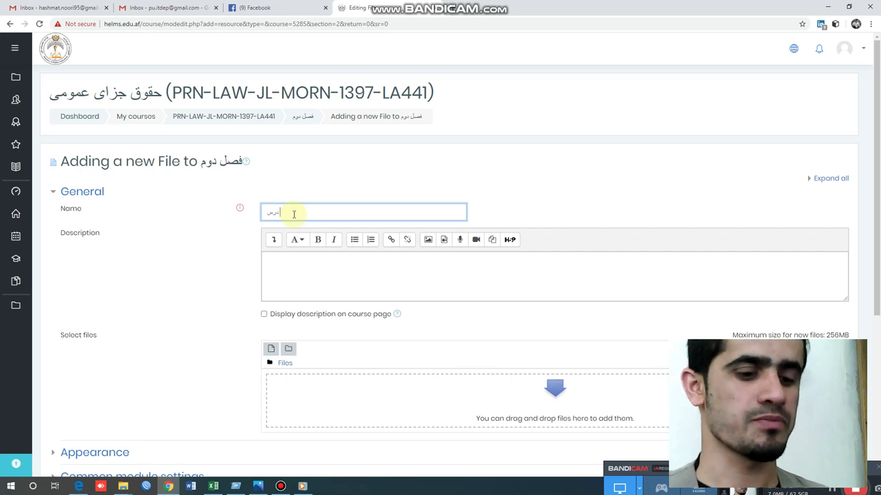
text( دوم)
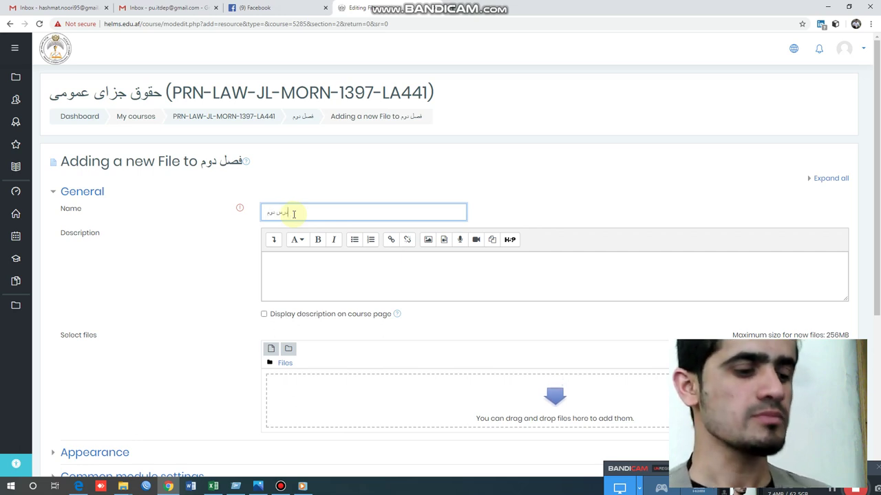
key(Tab)
key(Tab)
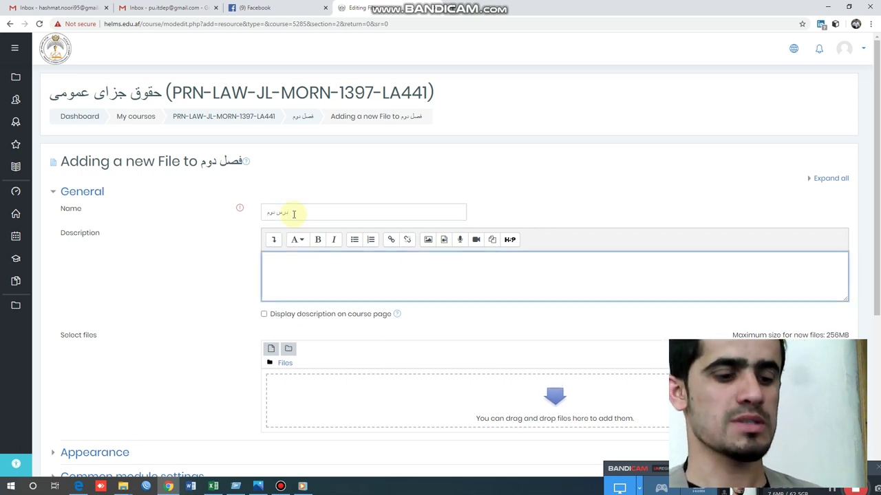
text(محصلین عزیز شما فایل صوتی را دانلود و به دقت شنیده و دروس خویش را ادامه دهید)
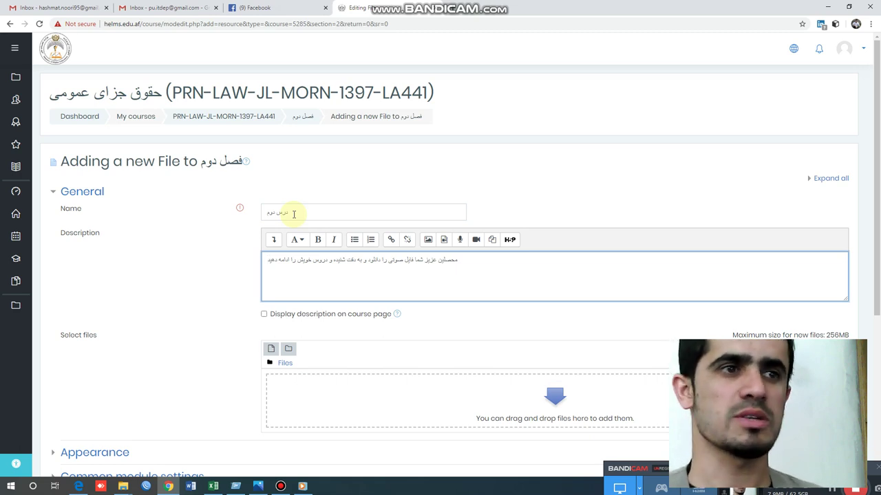
click(268, 318)
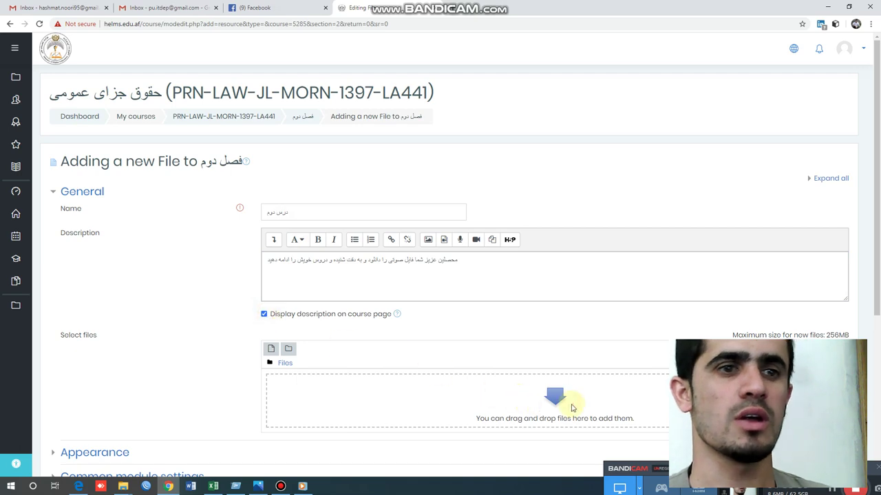
click(570, 403)
- Upload the audio recording to درس دوم and save it back to the course page
click(377, 231)
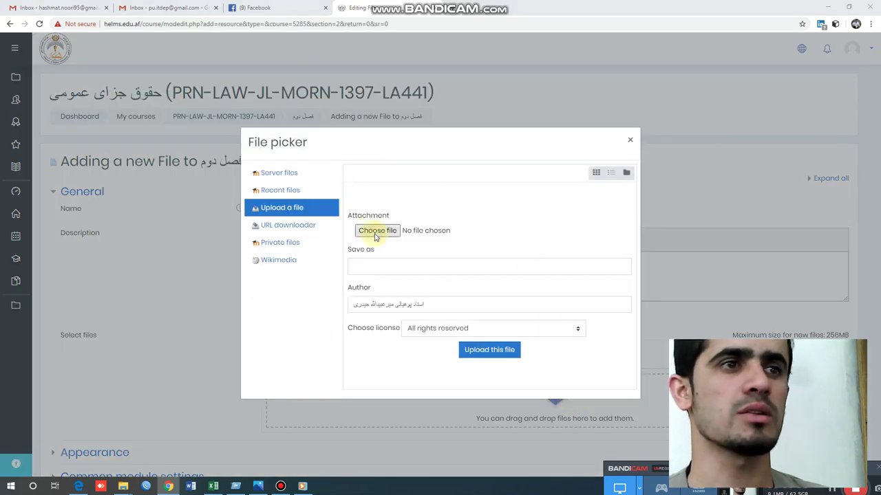
click(126, 87)
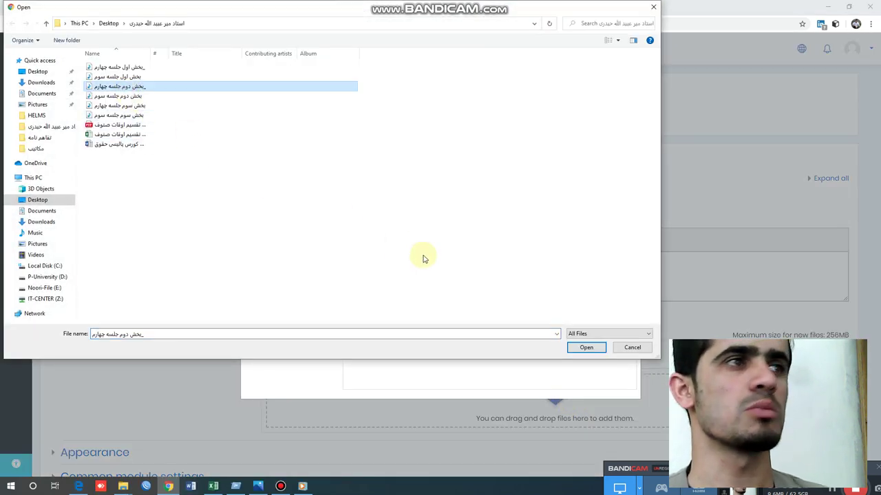
click(585, 347)
click(504, 350)
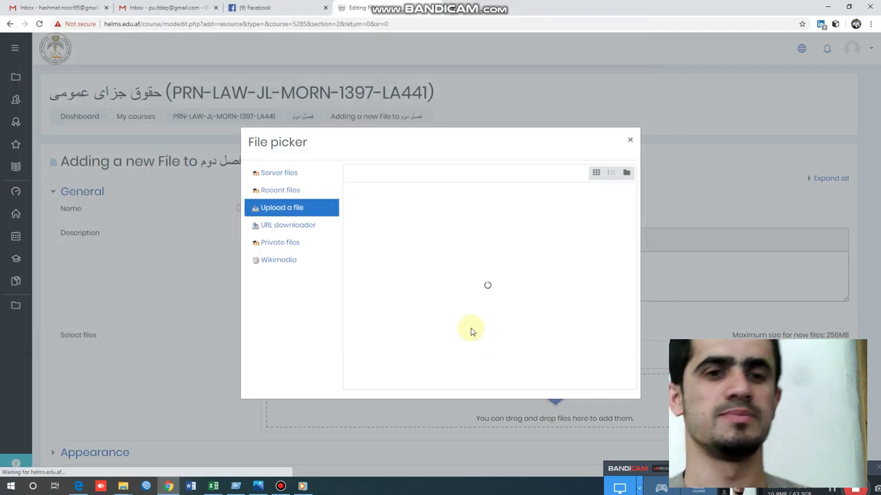
scroll(500, 383, down, 1)
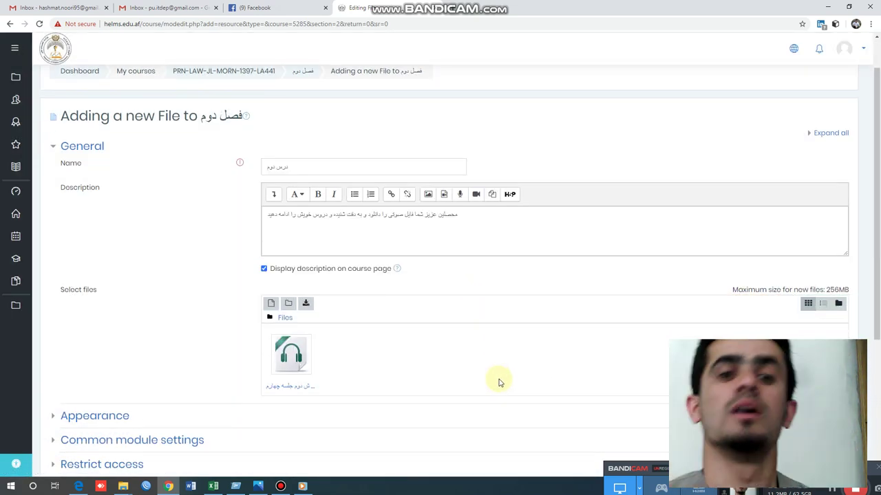
scroll(500, 383, down, 1)
scroll(511, 375, down, 4)
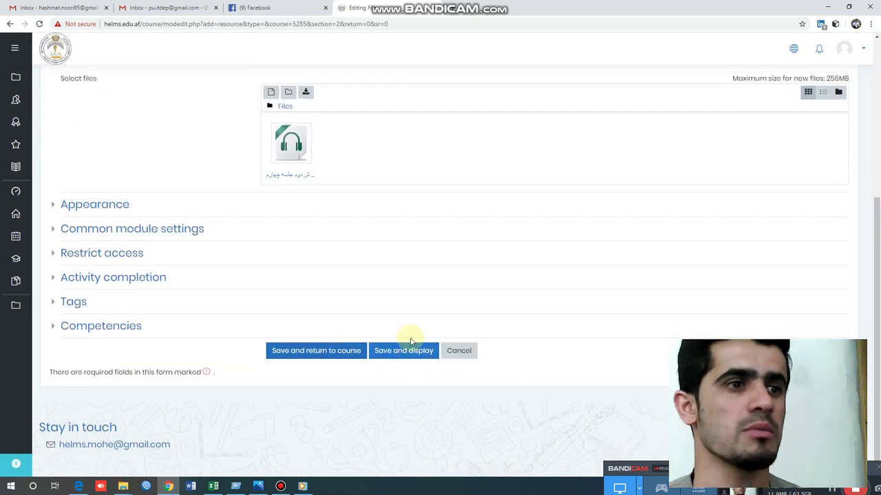
click(320, 351)
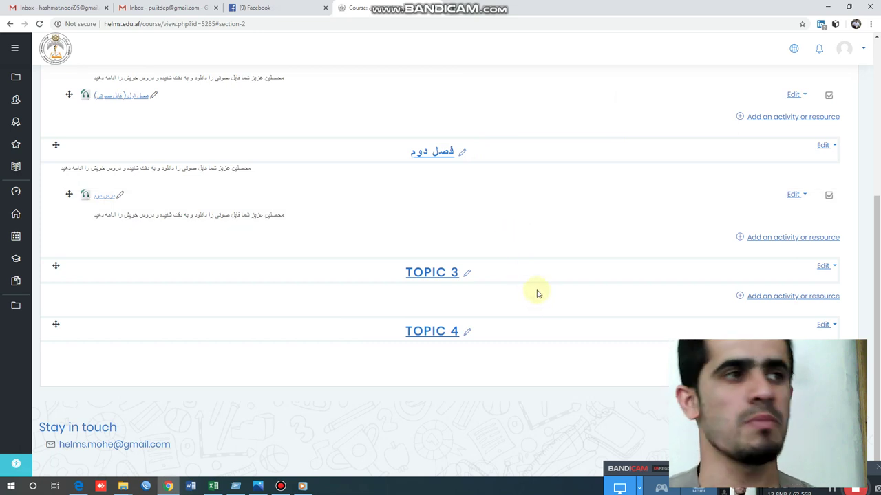
- Scroll to the top of the course page and switch to the Edge window showing the Dashboard
scroll(517, 247, up, 3)
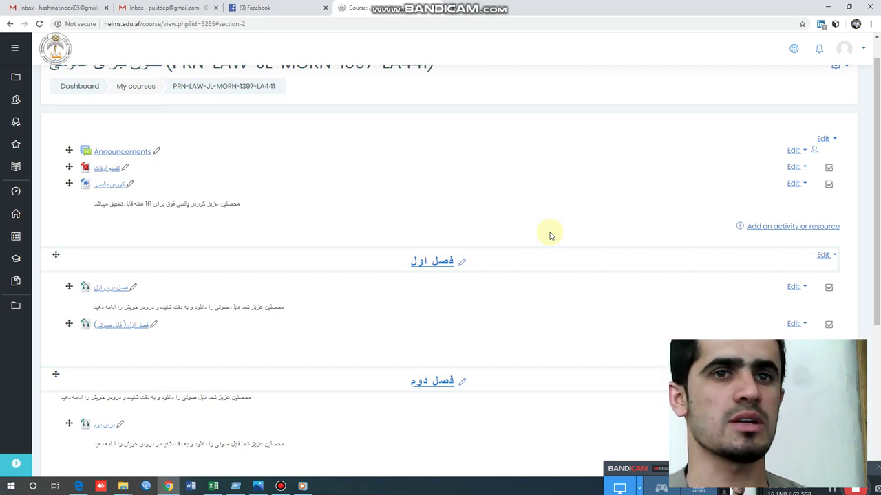
scroll(550, 236, up, 1)
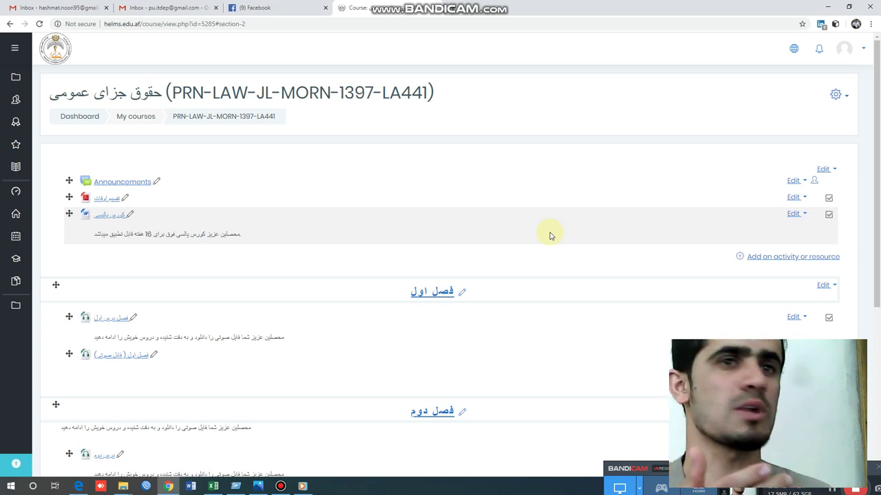
click(79, 486)
- Maximize the Dashboard, hide the blocks drawer, and open course PRN-LAW-JL-MORN-1397-LA441
click(408, 4)
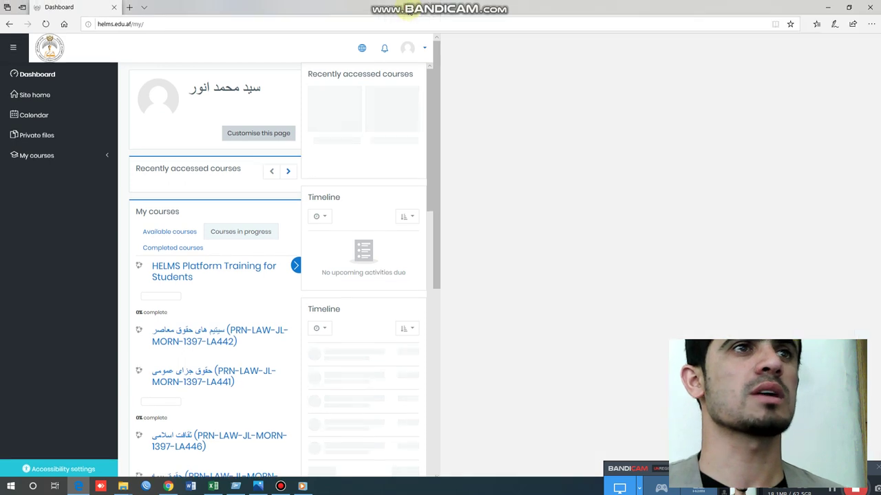
click(736, 263)
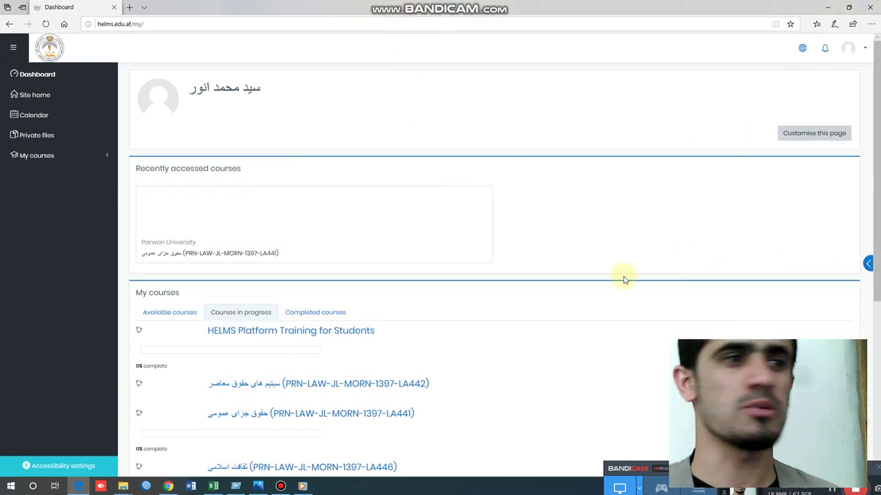
scroll(580, 198, down, 2)
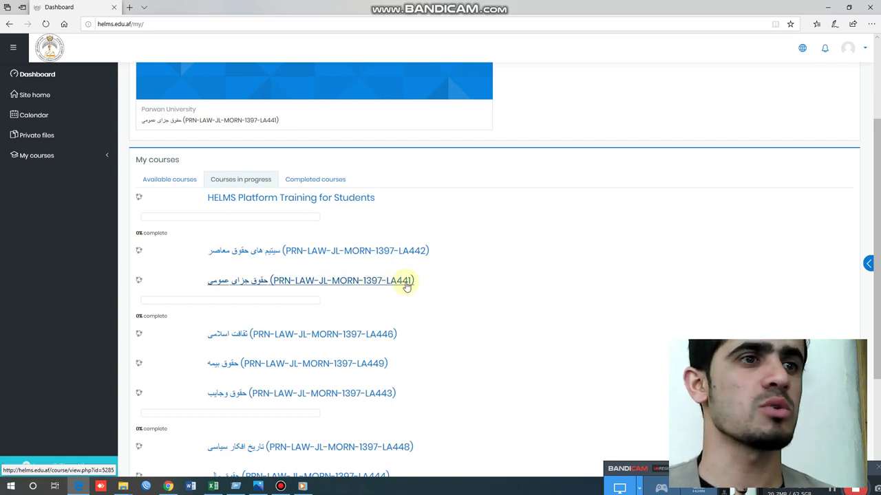
click(377, 284)
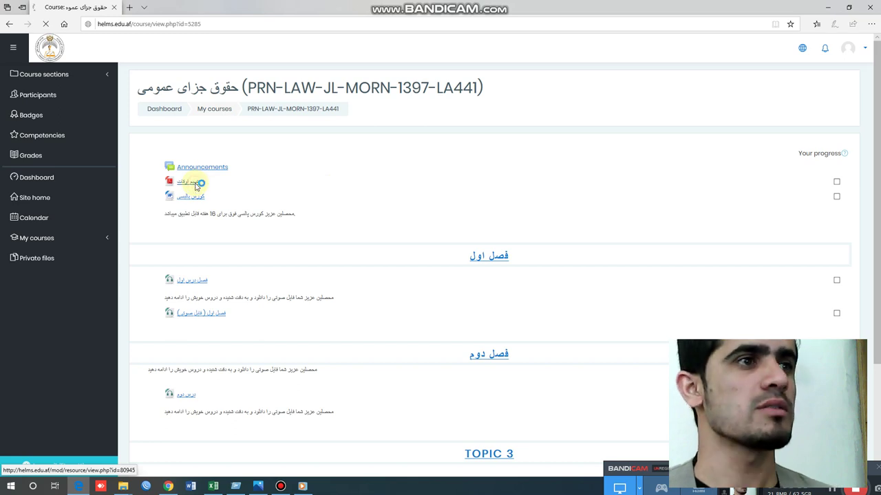
- Open the تقسیم اوقات timetable PDF and save a copy to Documents
click(196, 186)
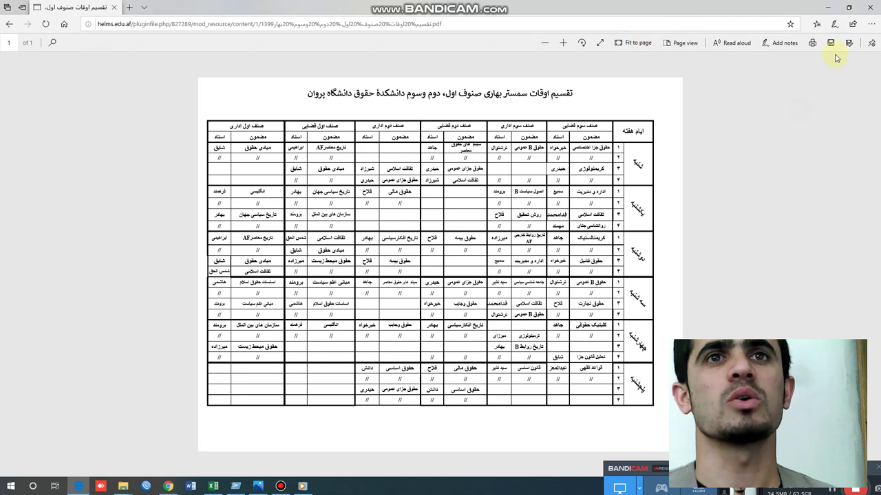
click(831, 44)
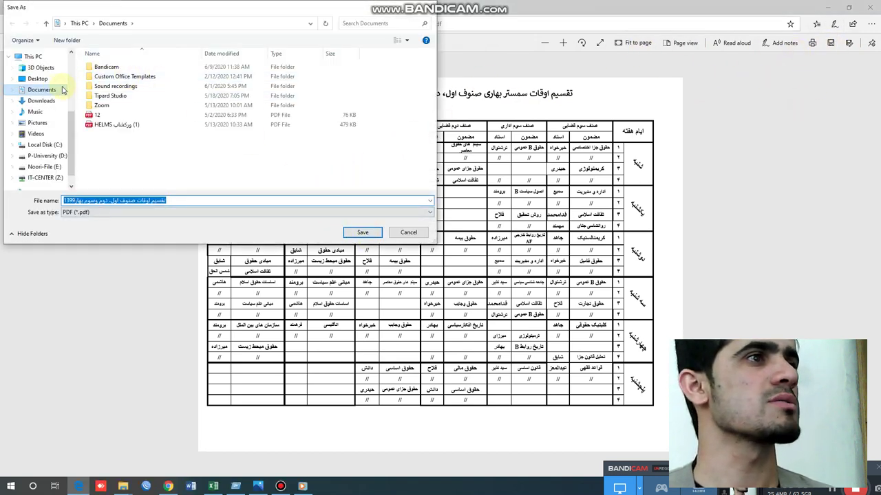
click(362, 233)
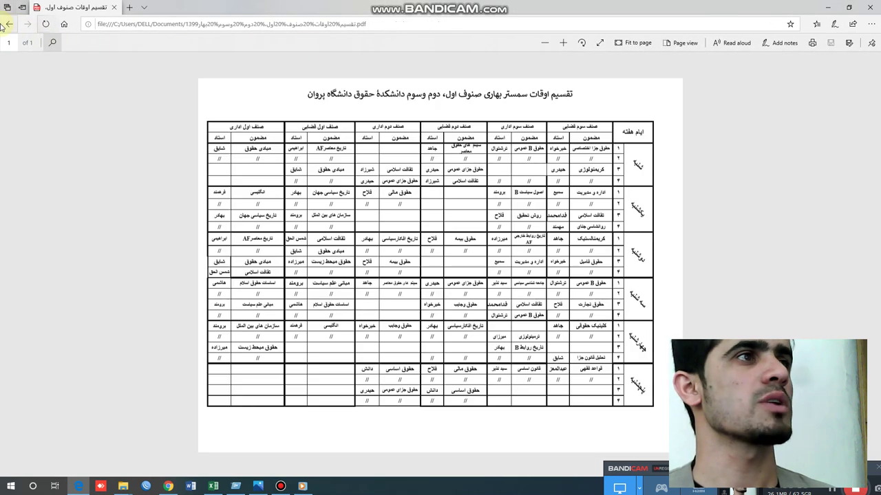
click(8, 24)
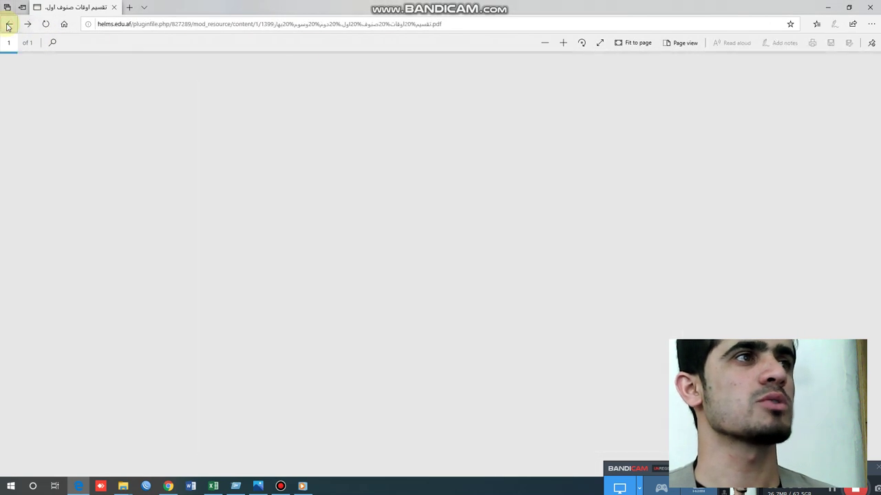
- Download the course policy Word document, then return to the editing view in Chrome
click(8, 24)
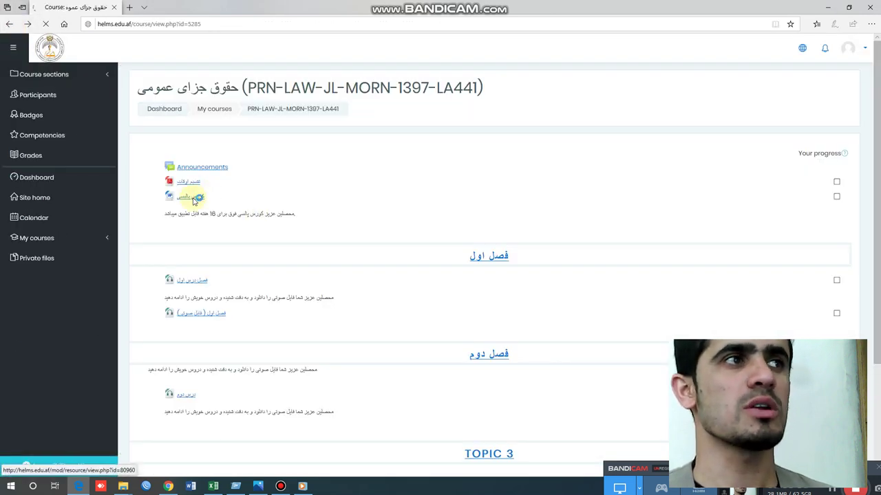
click(531, 462)
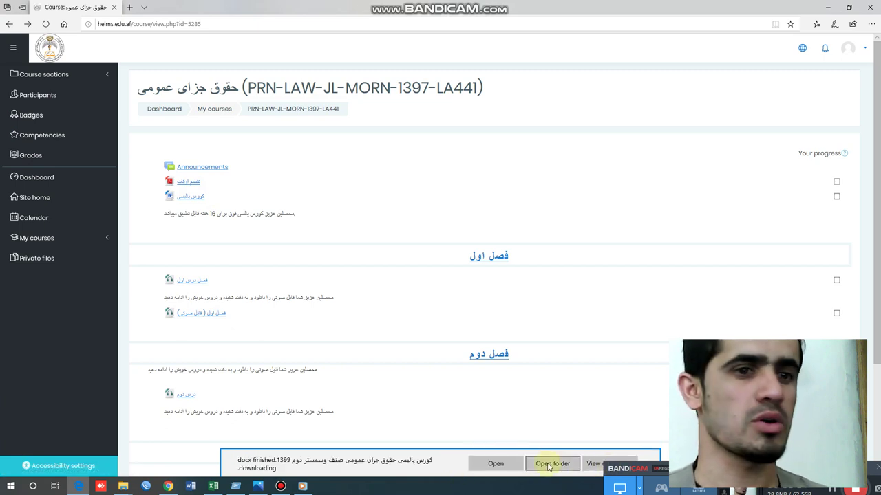
click(550, 464)
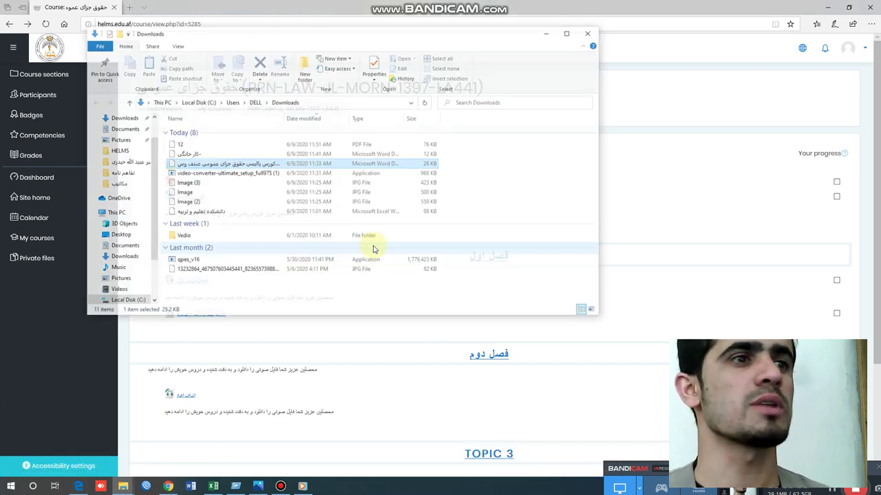
click(589, 35)
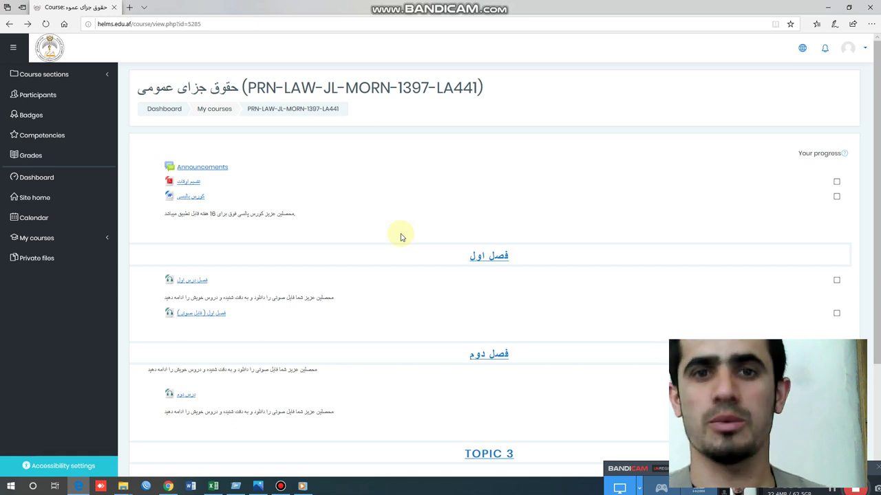
click(828, 6)
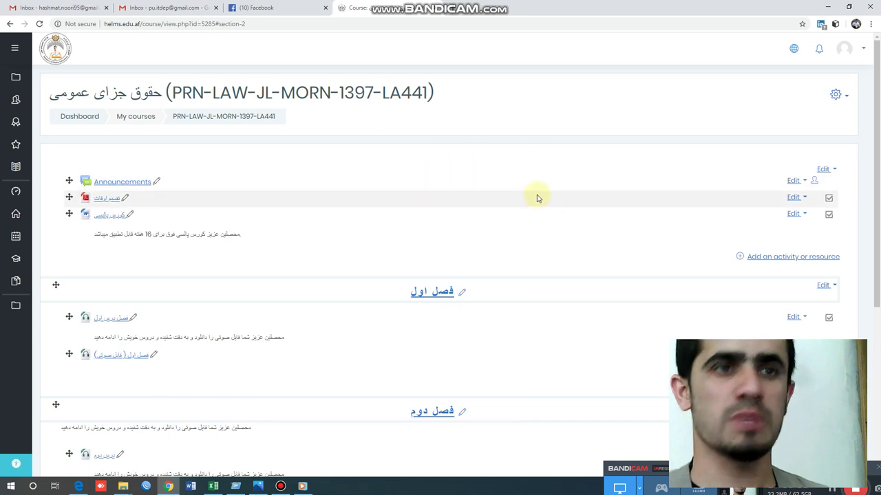
- Add a new Assignment activity to the فصل اول section
scroll(529, 176, down, 1)
scroll(448, 211, up, 1)
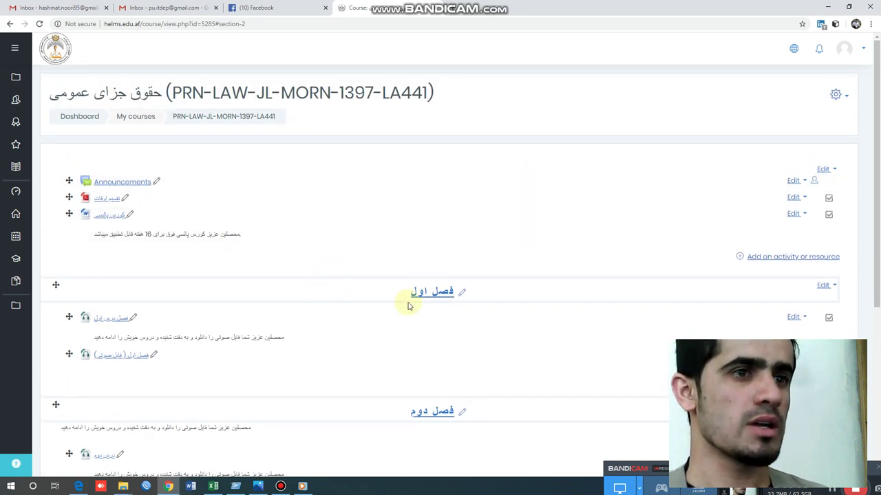
scroll(448, 302, down, 1)
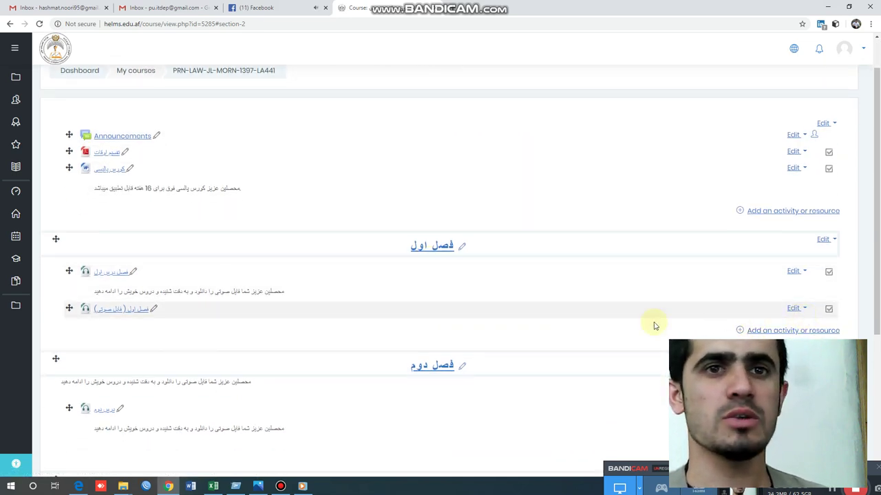
click(542, 335)
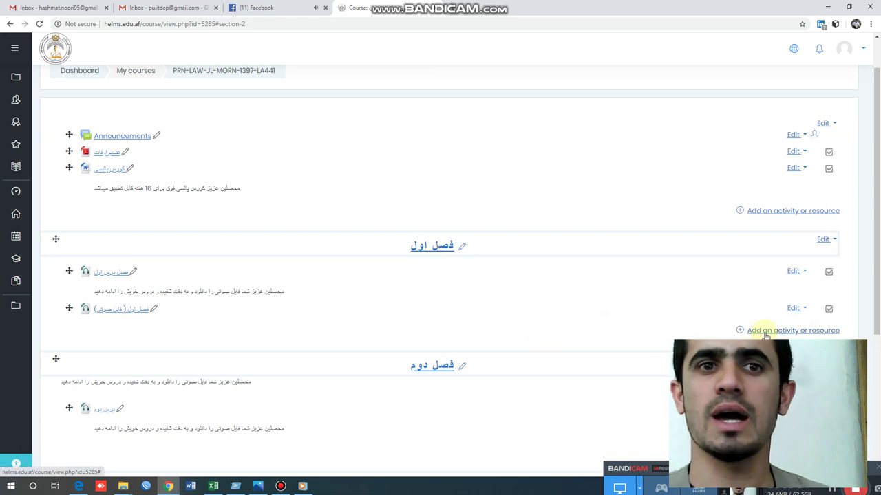
click(763, 332)
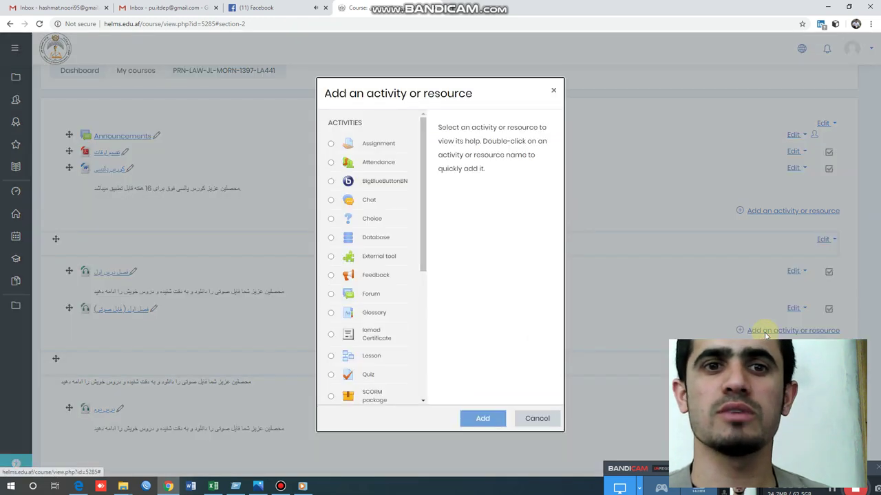
click(371, 145)
click(476, 419)
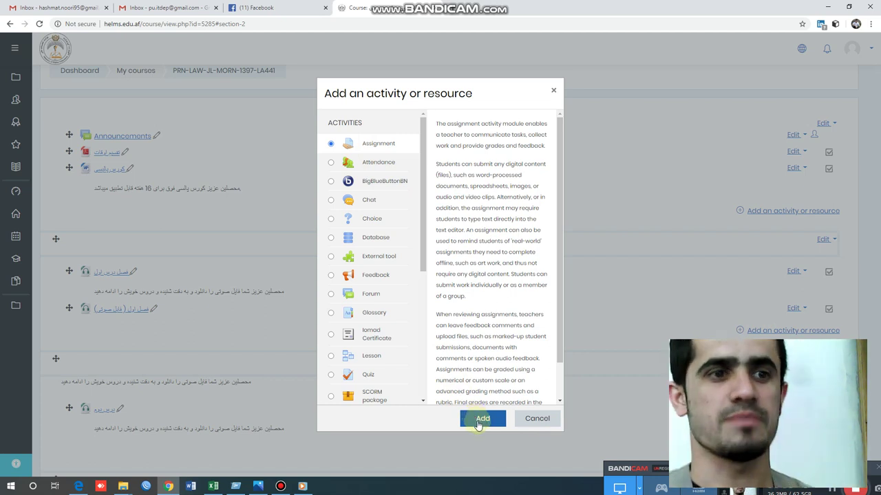
click(478, 423)
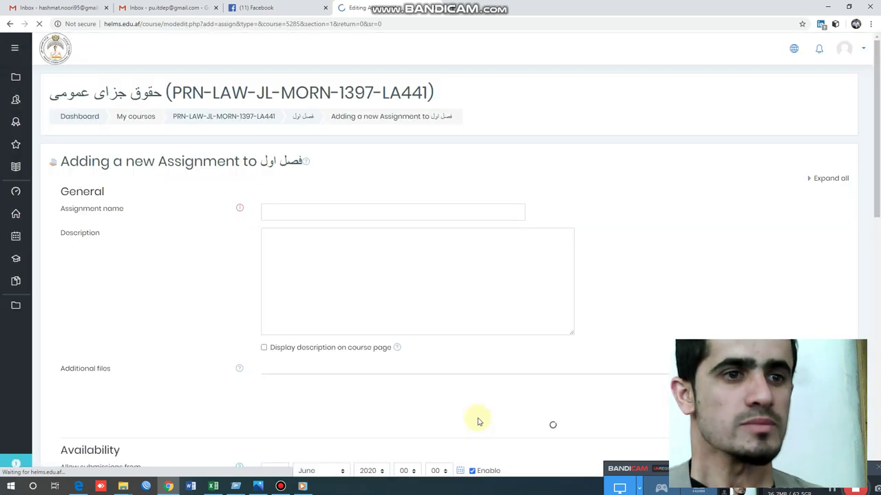
click(360, 212)
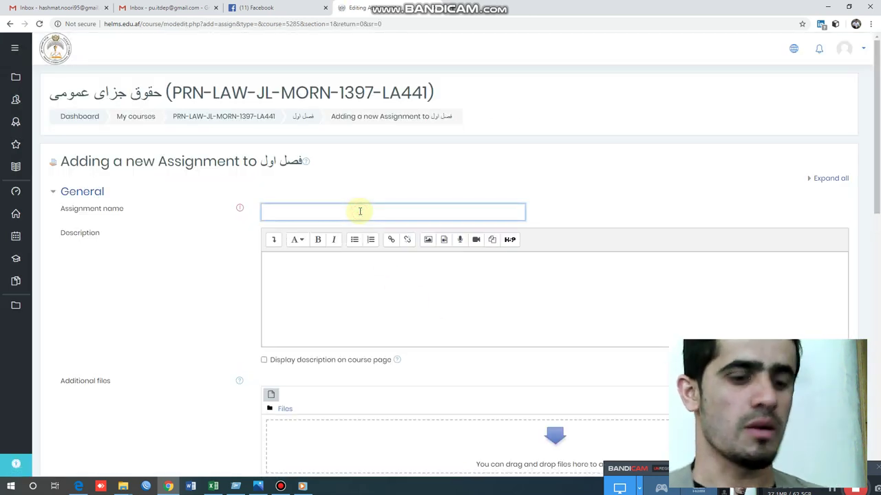
- Name the assignment کار خانگی فصل اول and begin its Persian homework description
text(کار)
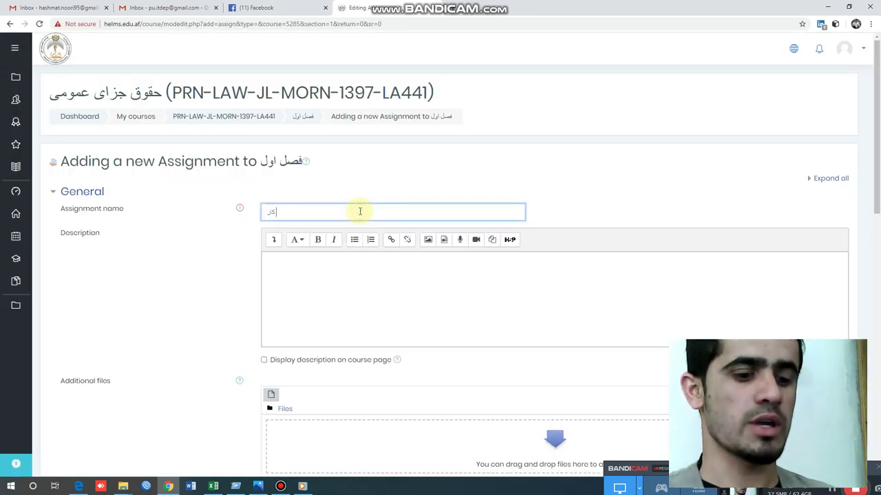
text( خانگی فصل اول)
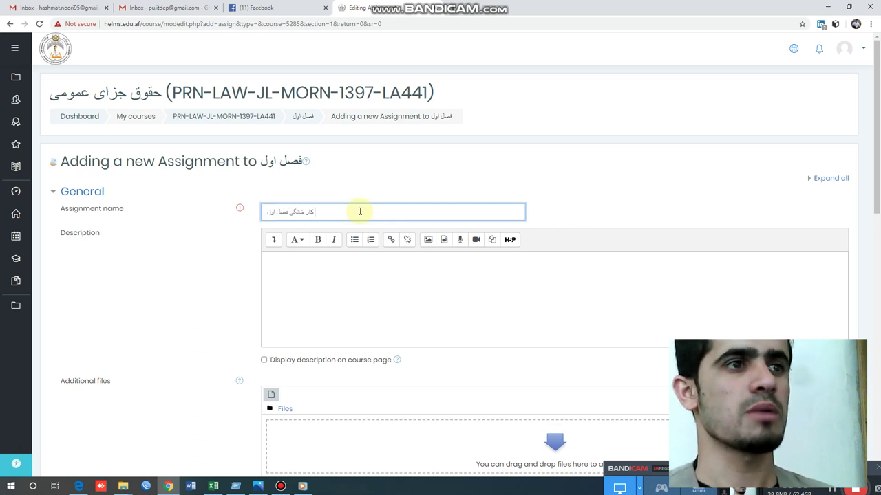
click(392, 271)
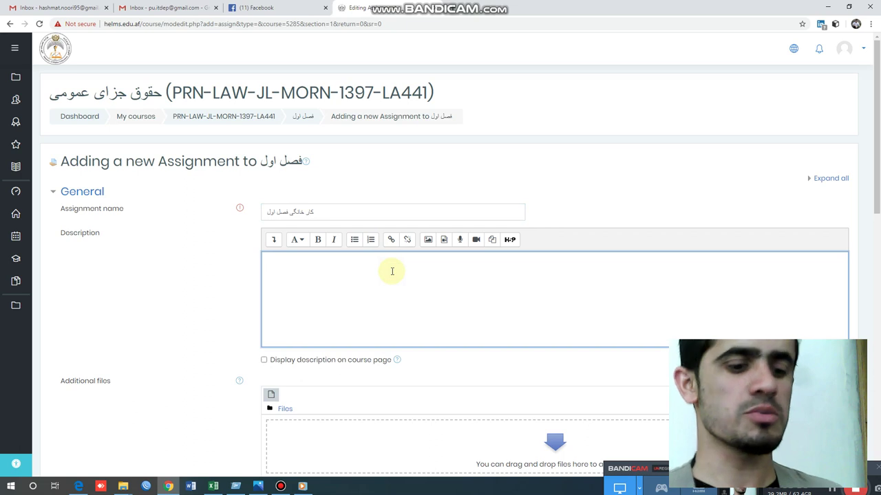
text(لین)
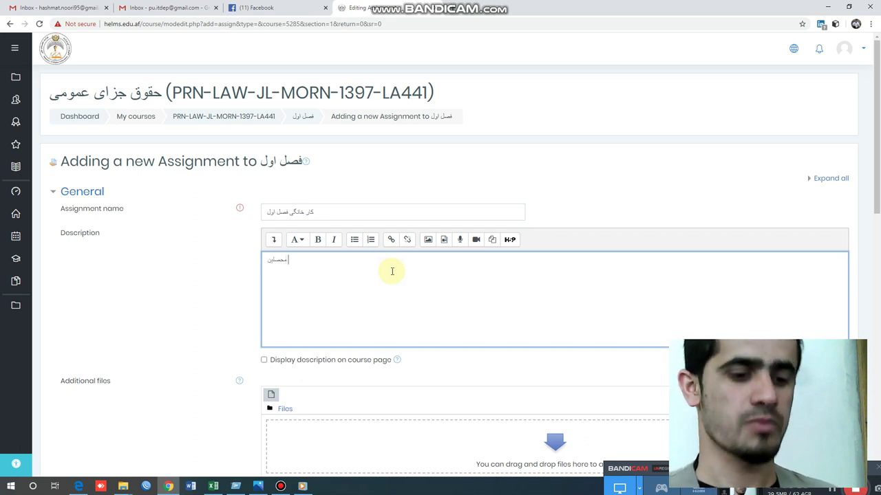
text( ف)
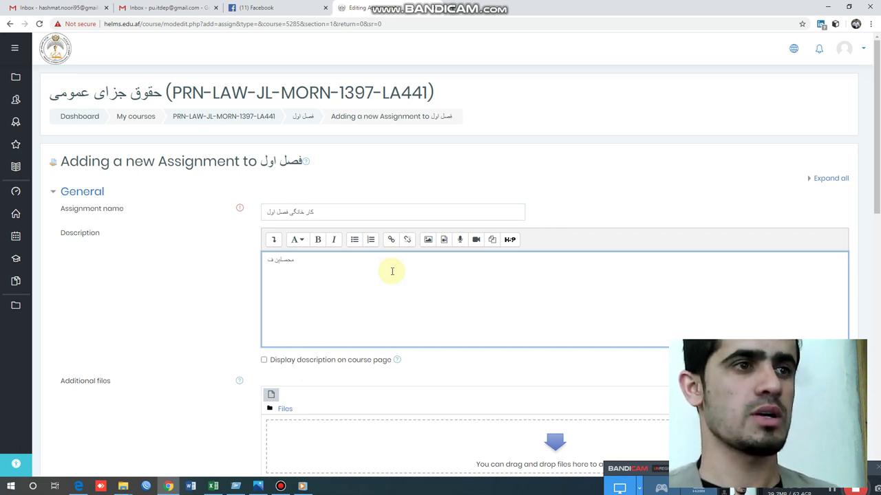
text(یل)
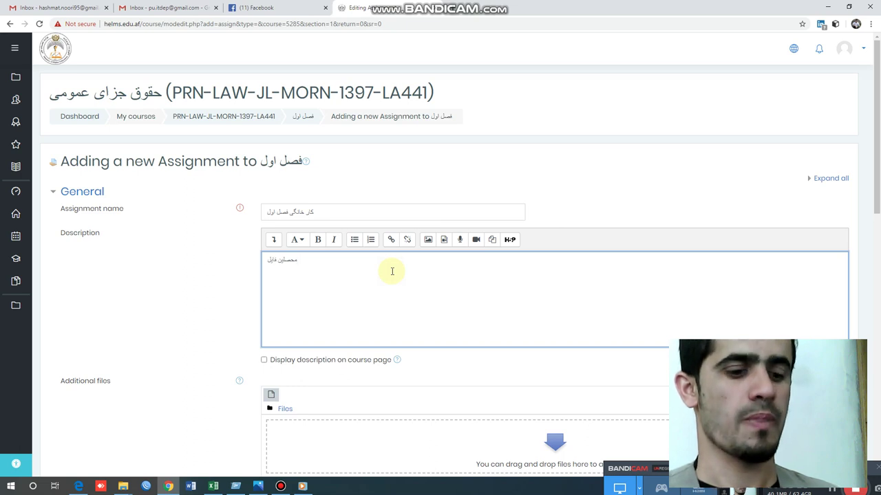
key(BackSpace)
key(BackSpace)
key(BackSpace)
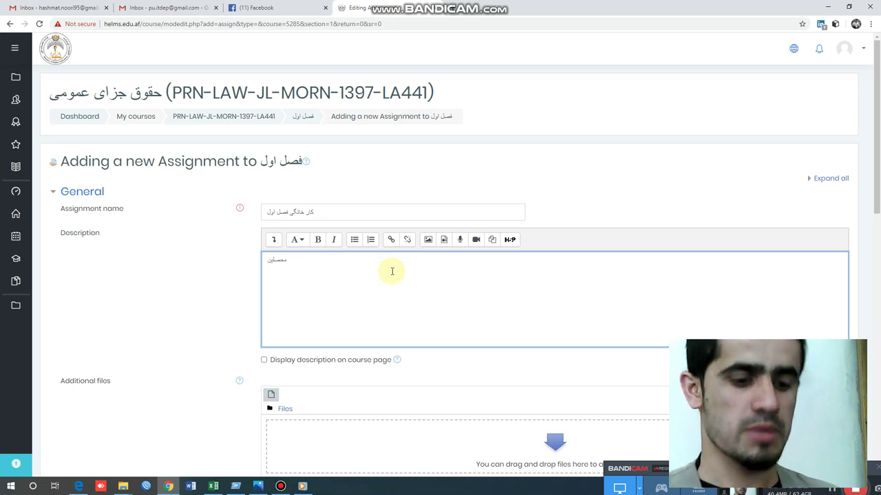
text(کار)
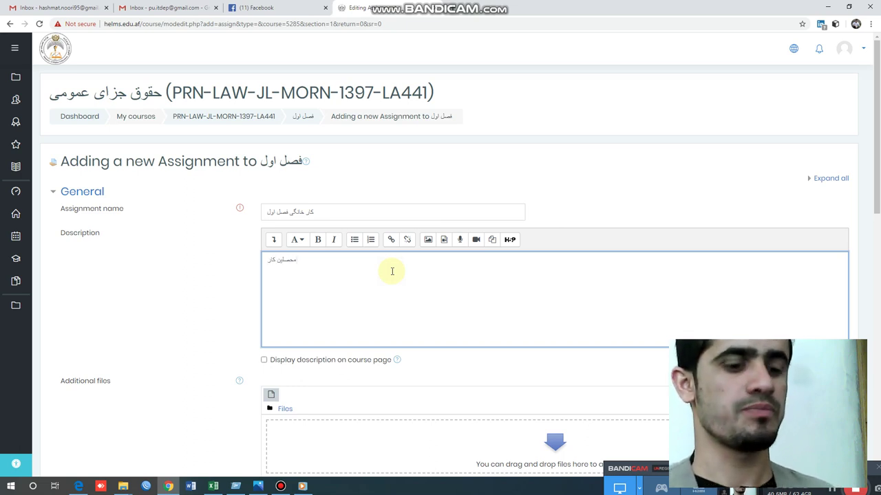
text( خانگ)
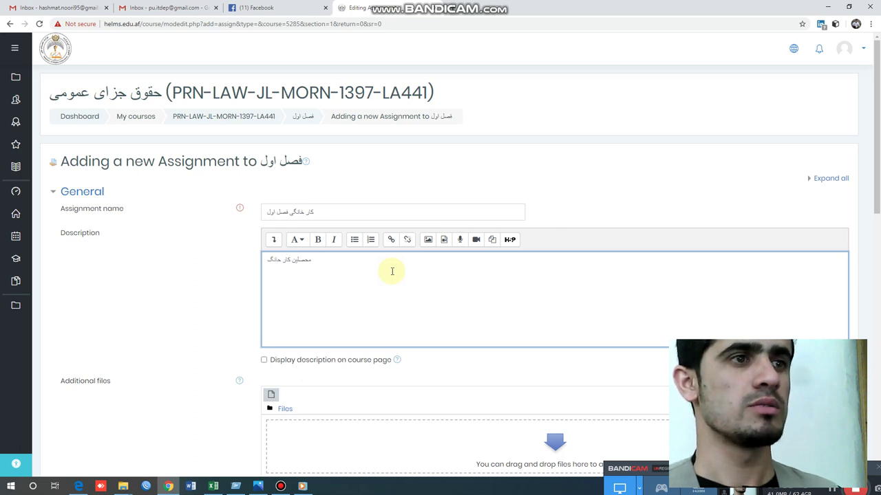
key(BackSpace)
key(BackSpace)
key(BackSpace)
key(BackSpace)
text(خانگ)
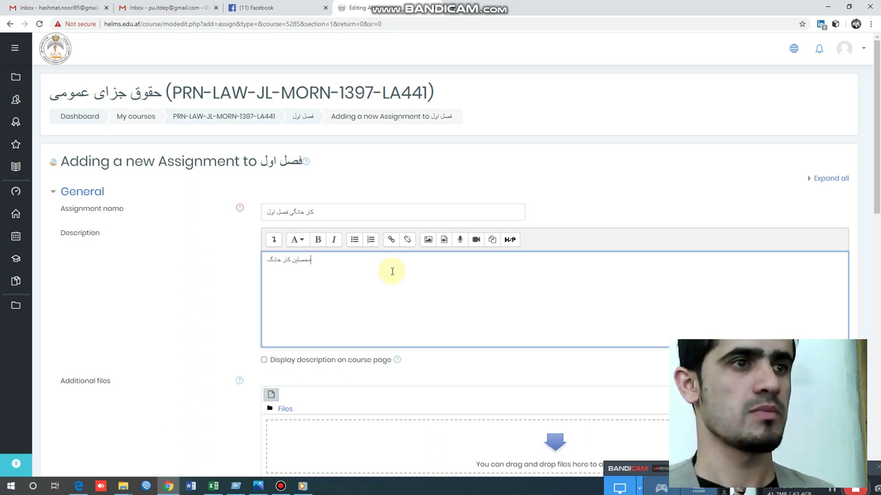
text(ی ه)
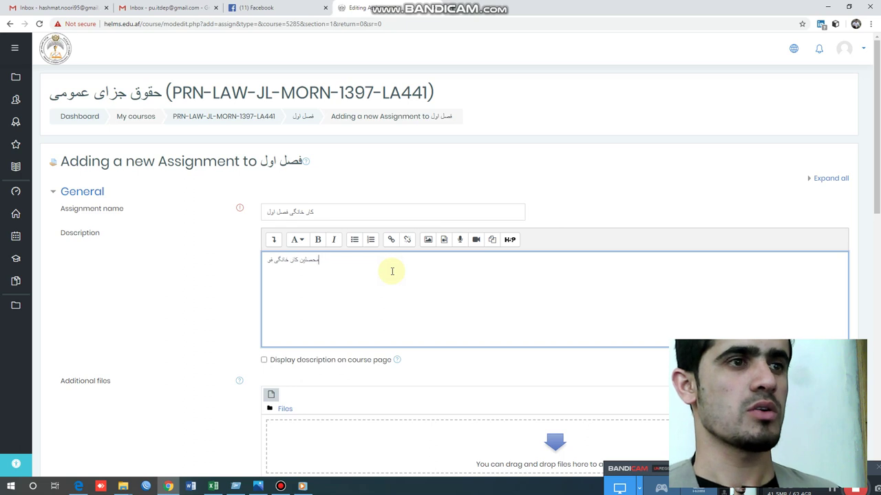
text(وق)
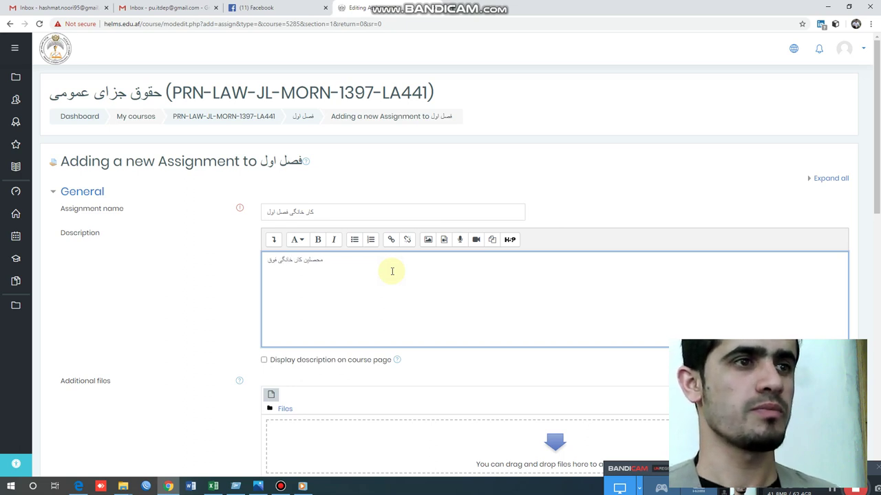
text( را انجام)
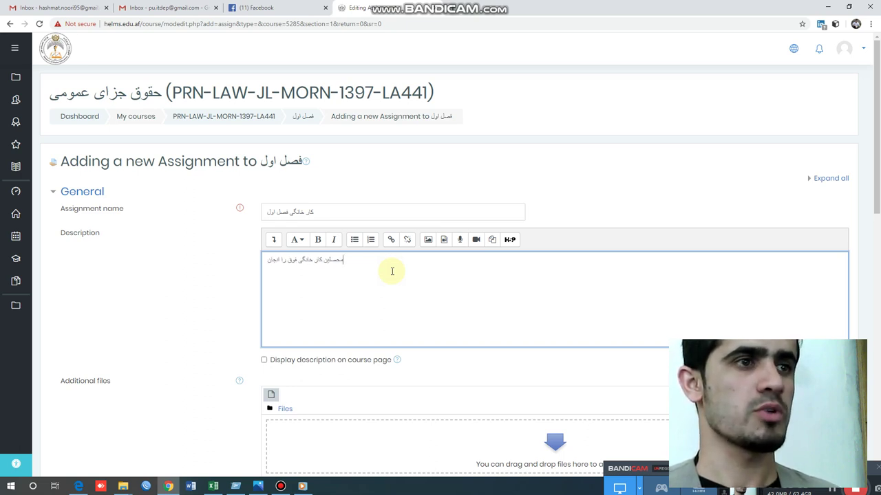
text( الی تا)
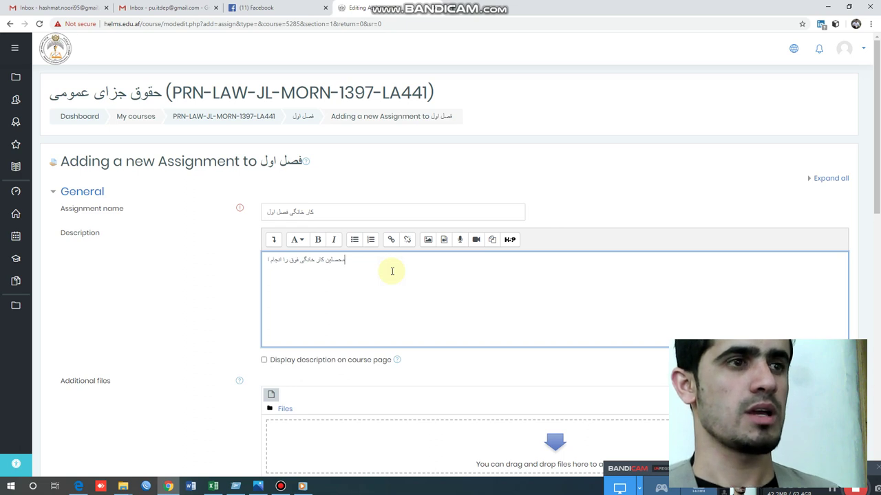
key(BackSpace)
key(BackSpace)
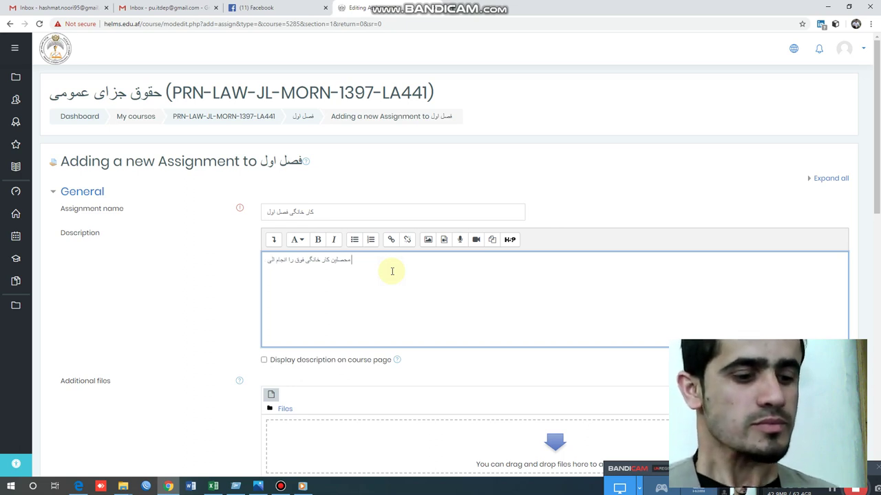
- Finish the description with the 5-day deadline and send-to-this-address request, shown on the course page
text(5 رو)
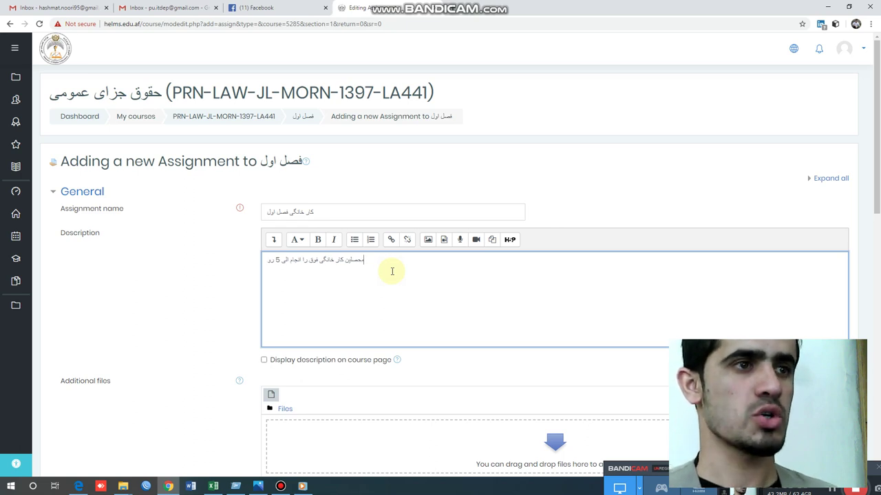
text(ز !)
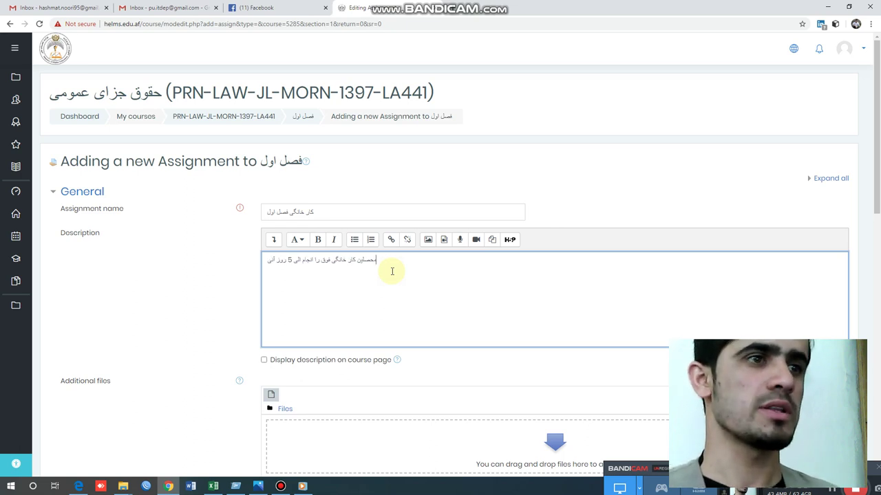
key(BackSpace)
text(آینده به)
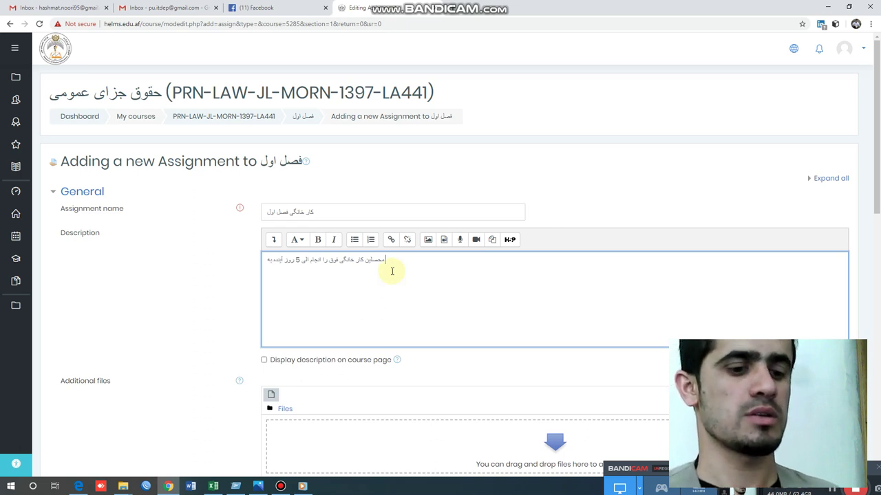
text( این)
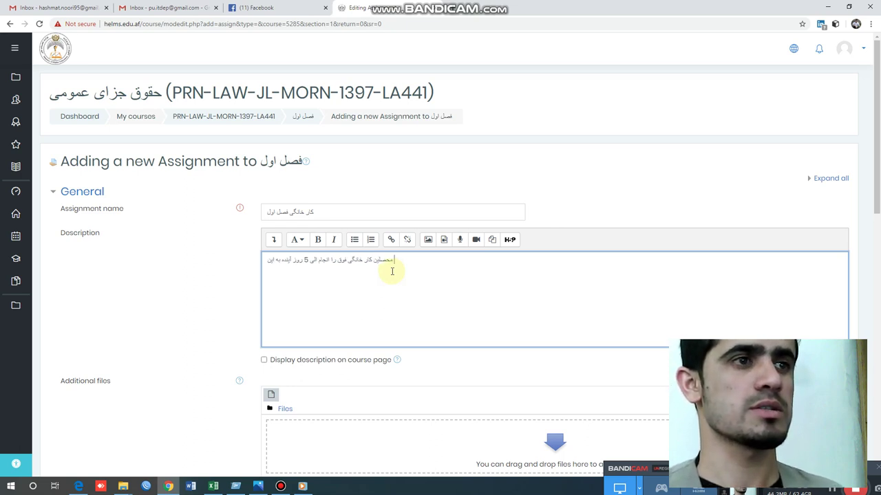
text( آدرس د)
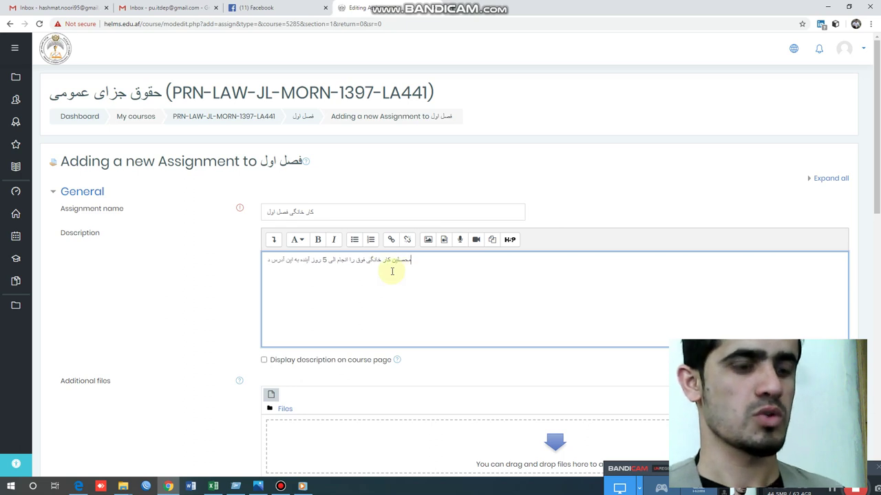
text(وباره ارسال)
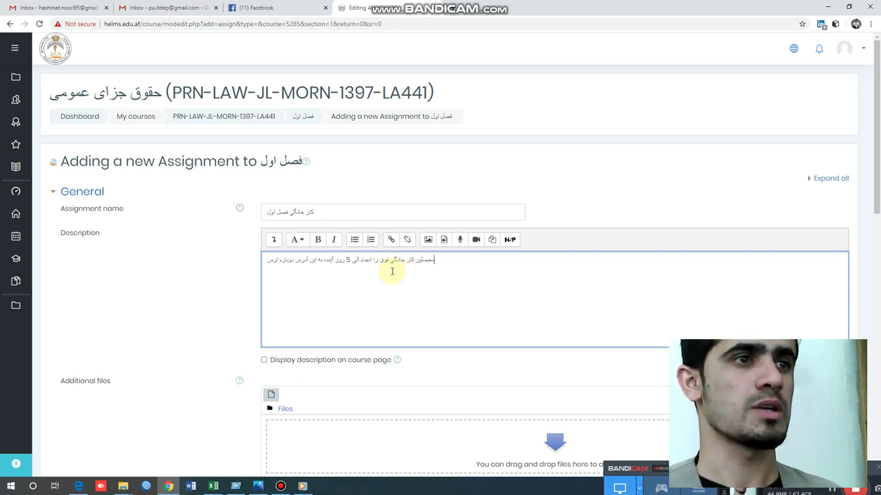
text( نمائید.)
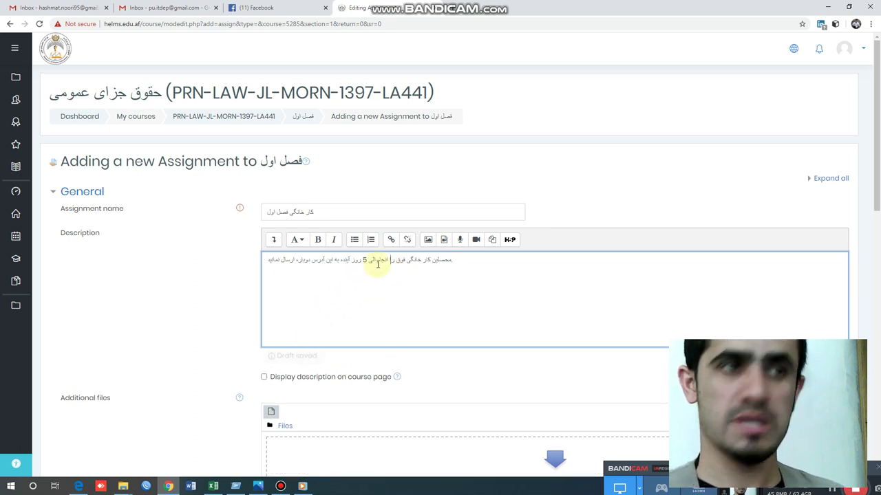
click(376, 260)
drag(267, 260, 429, 267)
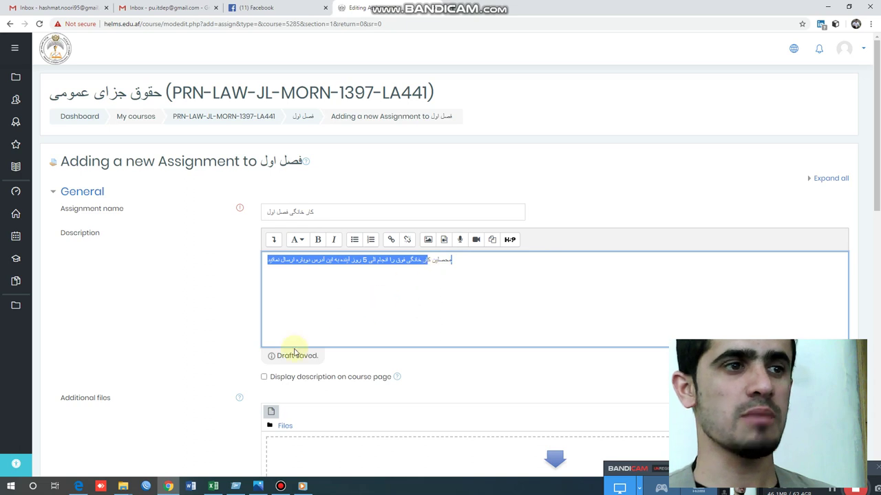
click(264, 378)
- Start uploading a file from the computer under Additional files
click(371, 318)
scroll(365, 296, down, 2)
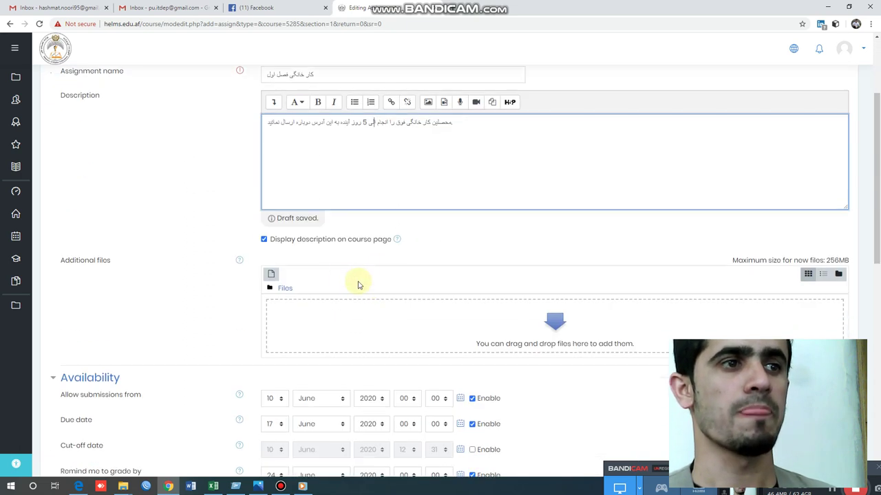
scroll(554, 334, down, 1)
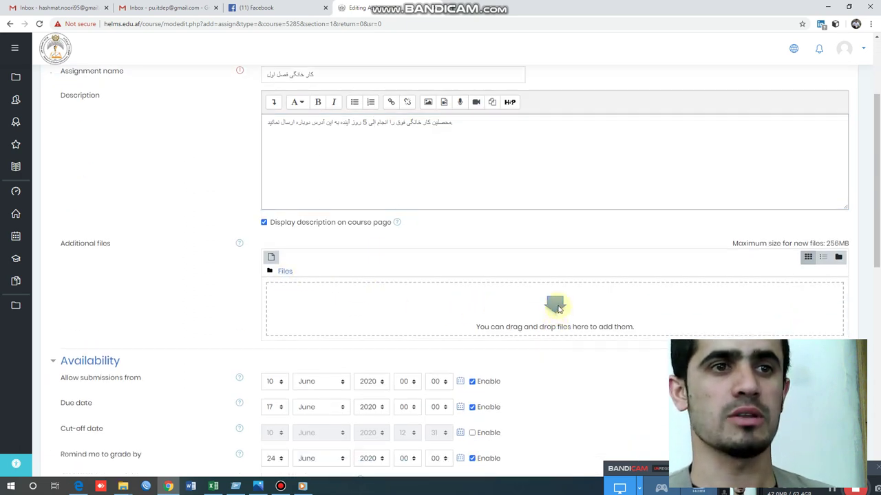
click(557, 307)
click(279, 207)
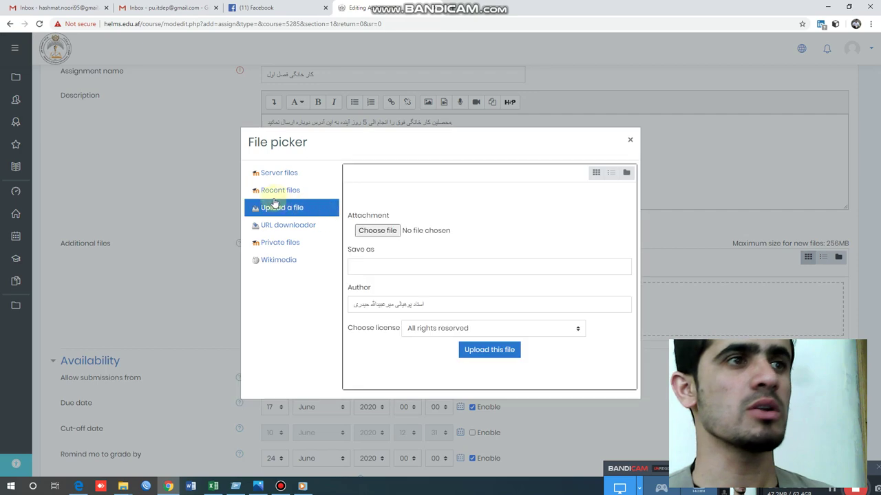
click(372, 231)
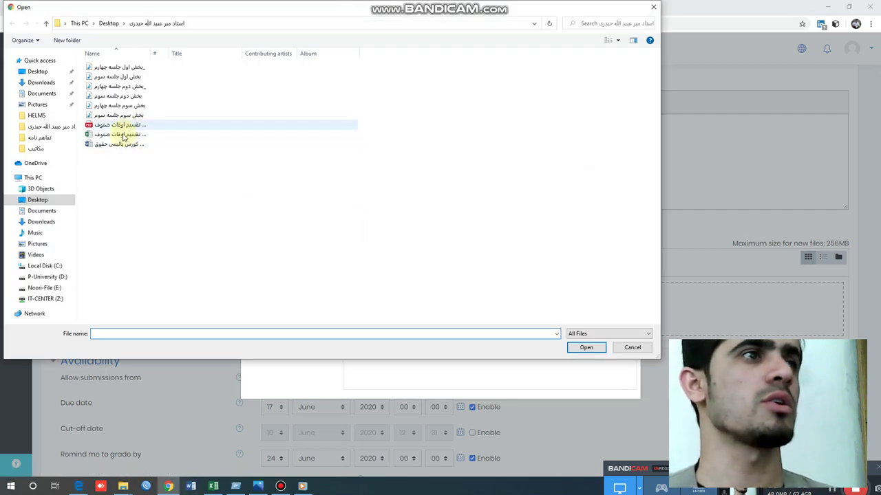
- Upload کار خانگی.docx from the Desktop as the assignment's additional file
click(14, 72)
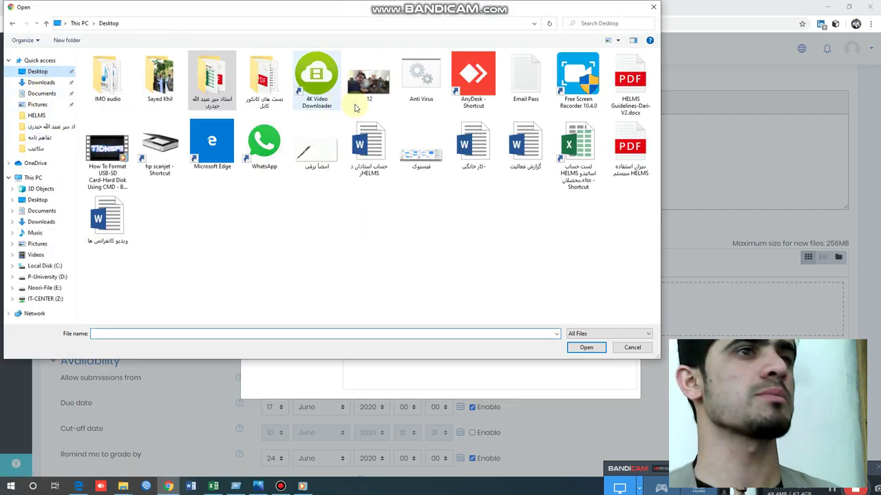
click(473, 145)
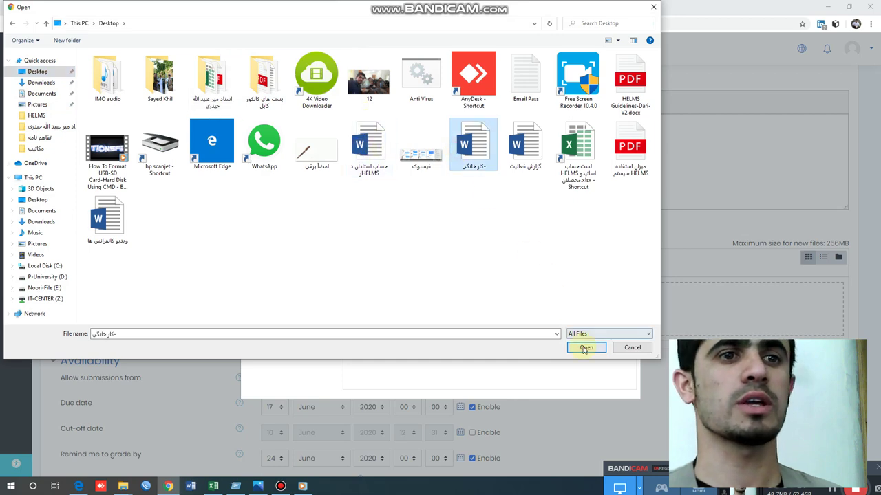
click(585, 347)
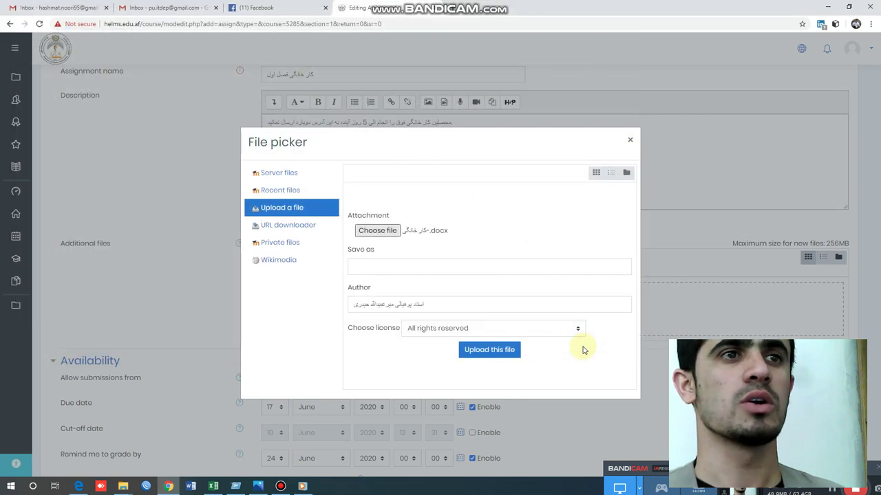
click(495, 351)
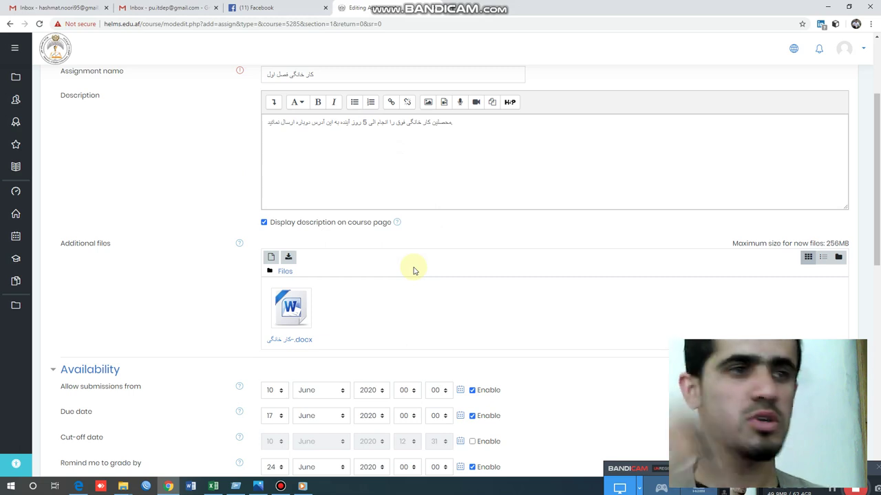
scroll(430, 221, down, 2)
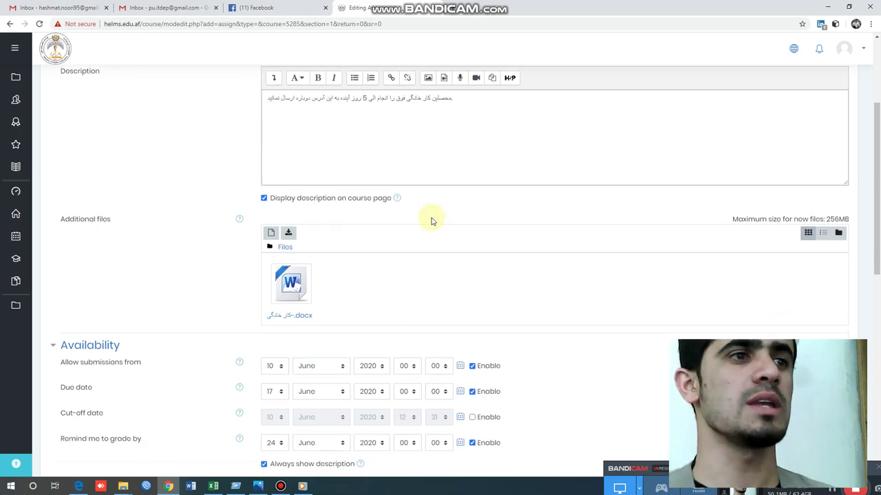
scroll(430, 220, up, 3)
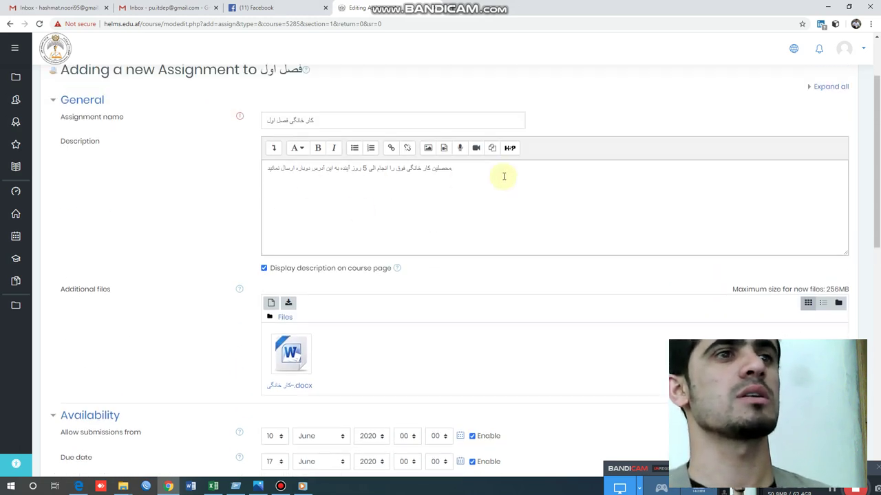
scroll(447, 307, down, 3)
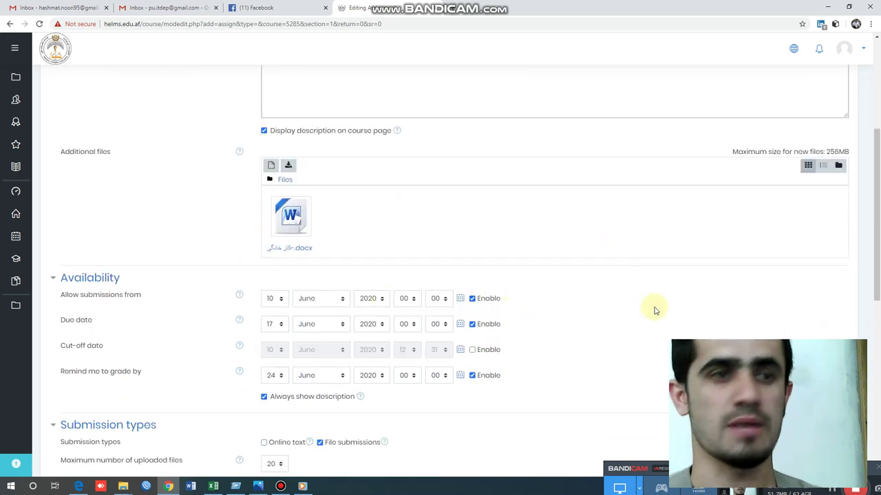
- Set the Allow submissions from date to 9 June 2020 and the Due date to 15 June 2020
click(623, 487)
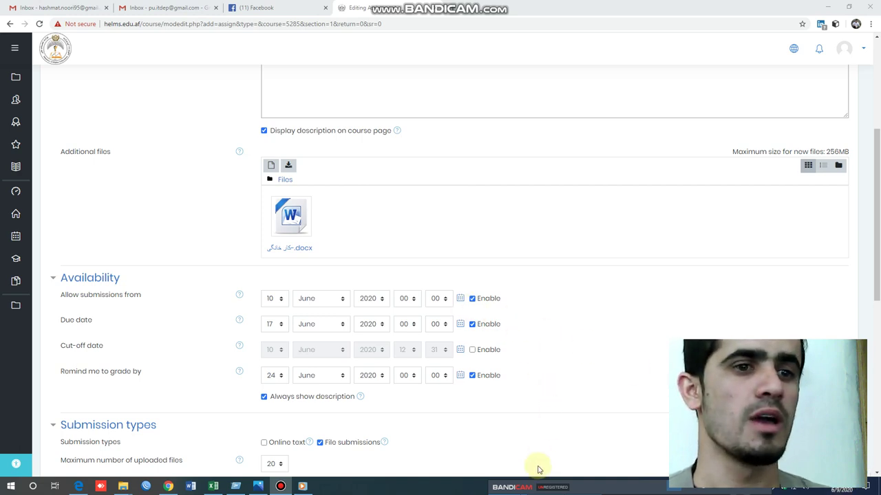
click(633, 469)
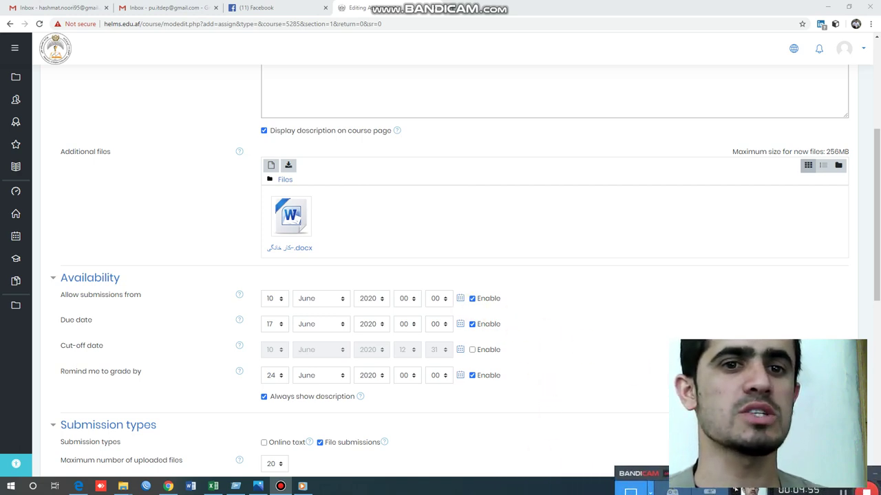
mouse_move(627, 493)
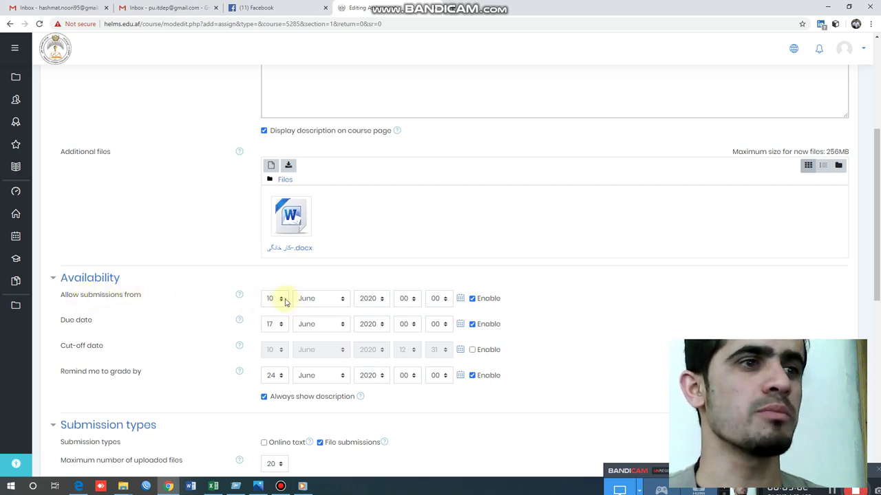
click(282, 300)
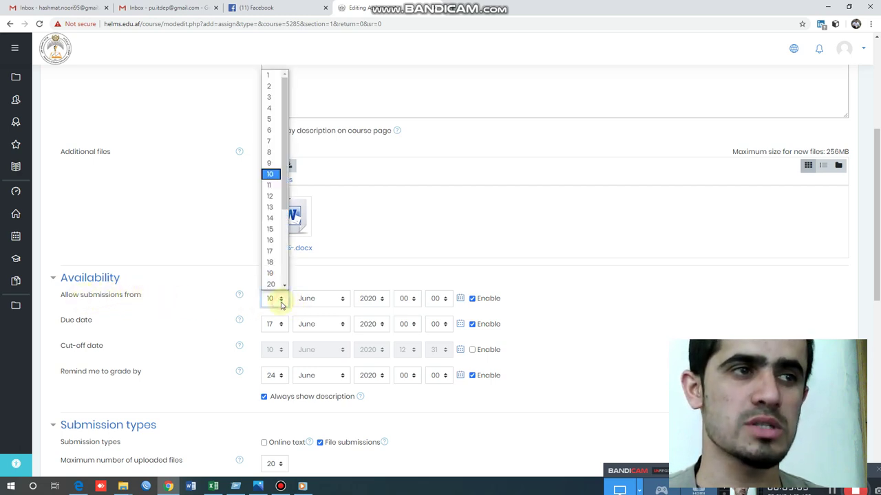
click(277, 163)
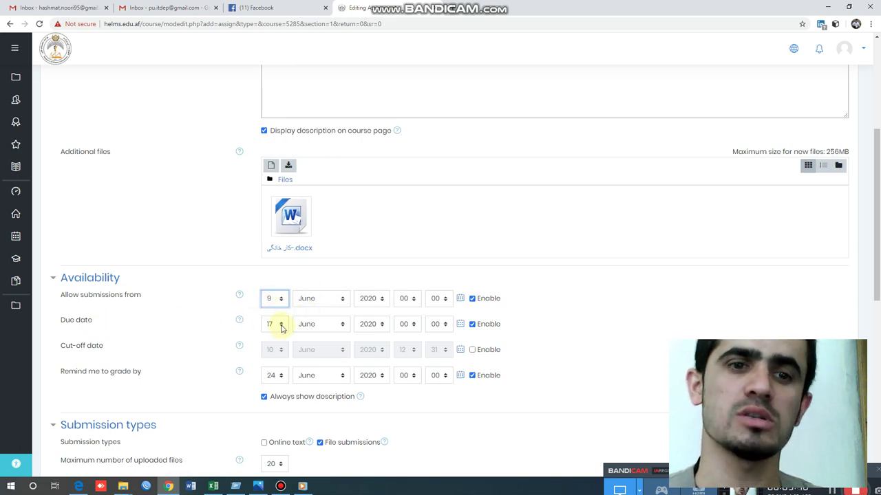
click(281, 326)
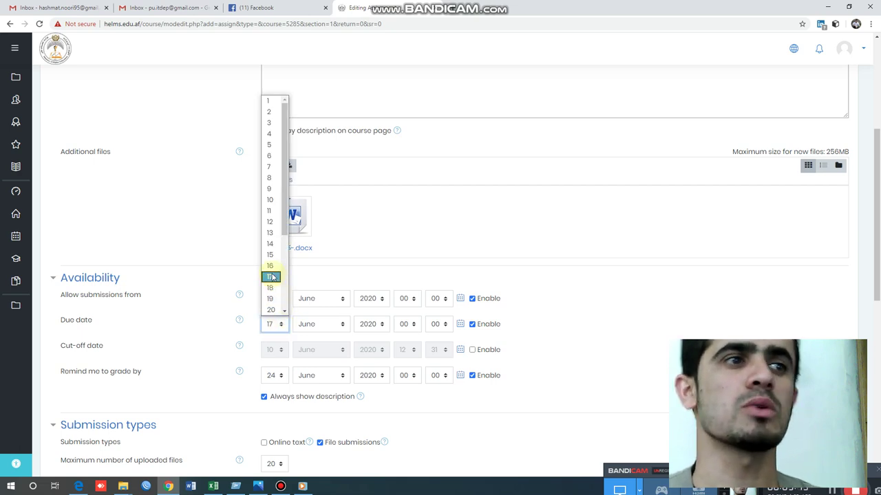
click(271, 146)
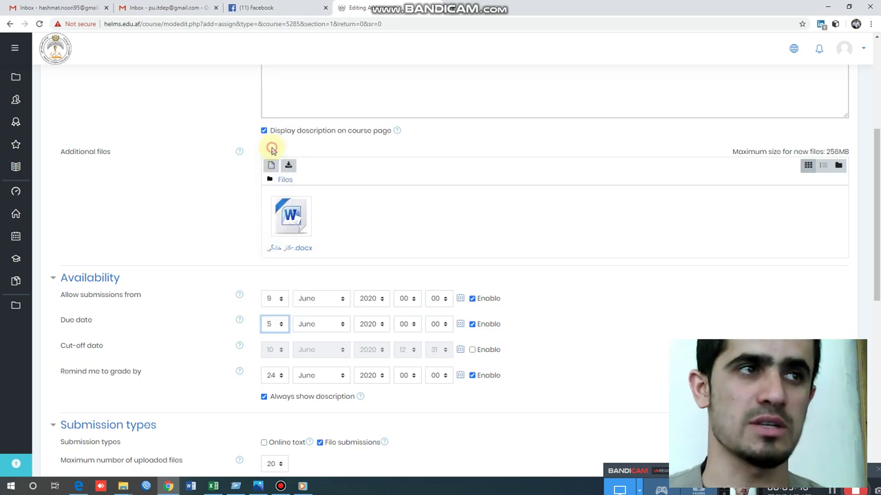
click(281, 327)
click(275, 255)
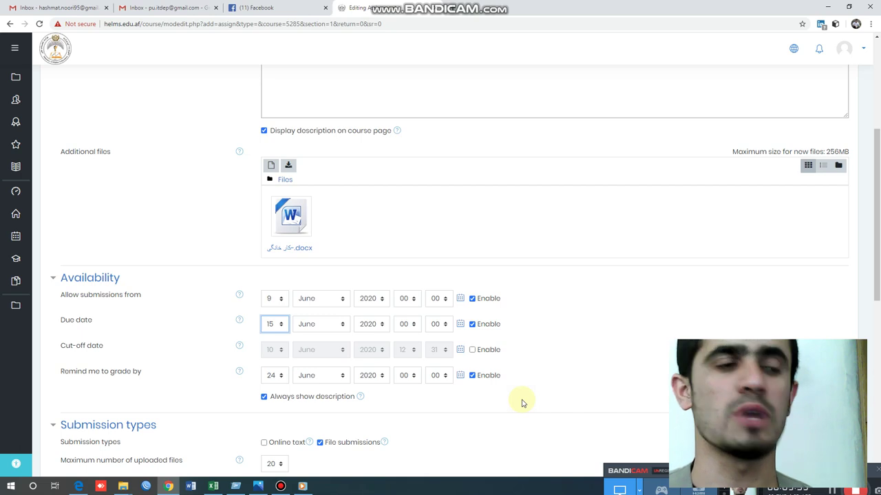
scroll(468, 411, down, 2)
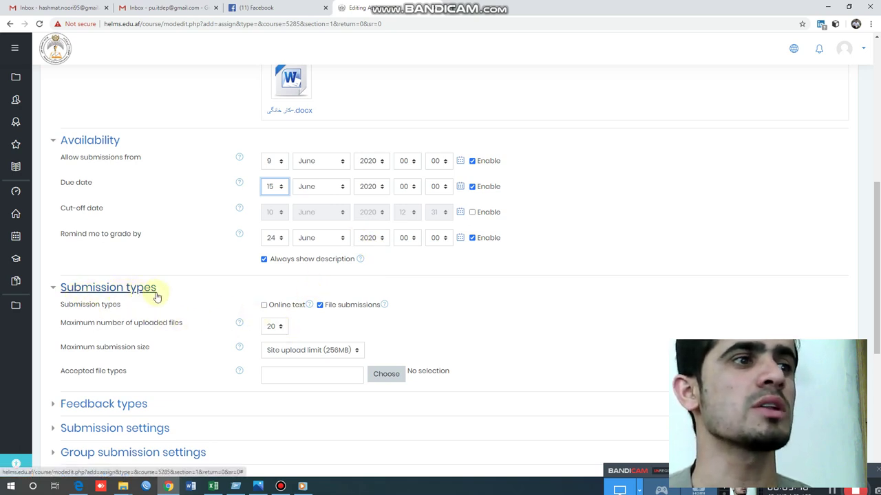
- Keep the submission limits at 20 uploaded files and the site upload size cap
click(204, 289)
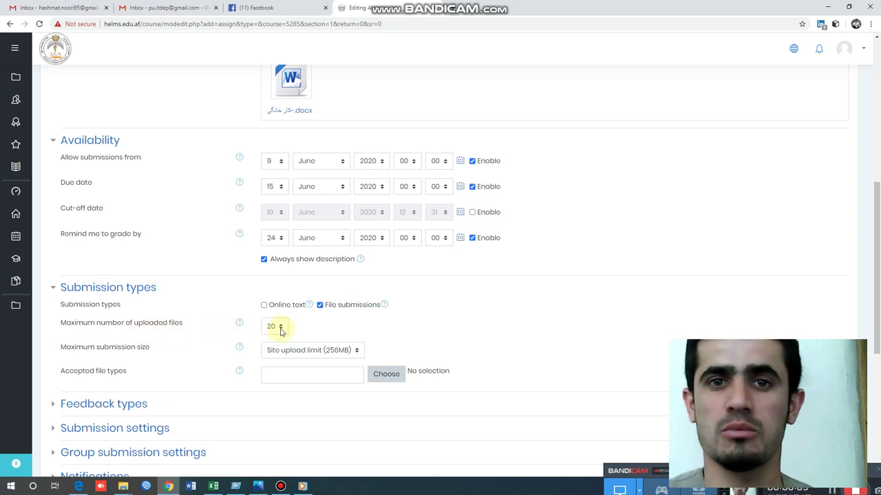
click(275, 326)
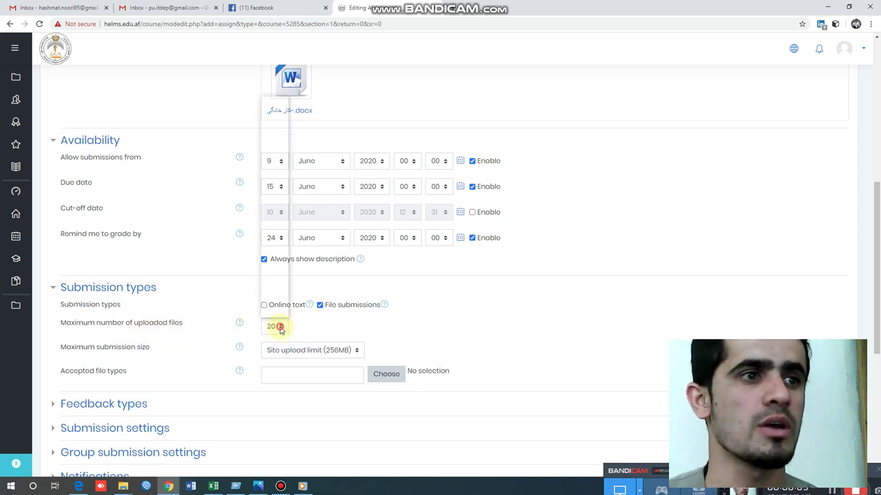
click(436, 321)
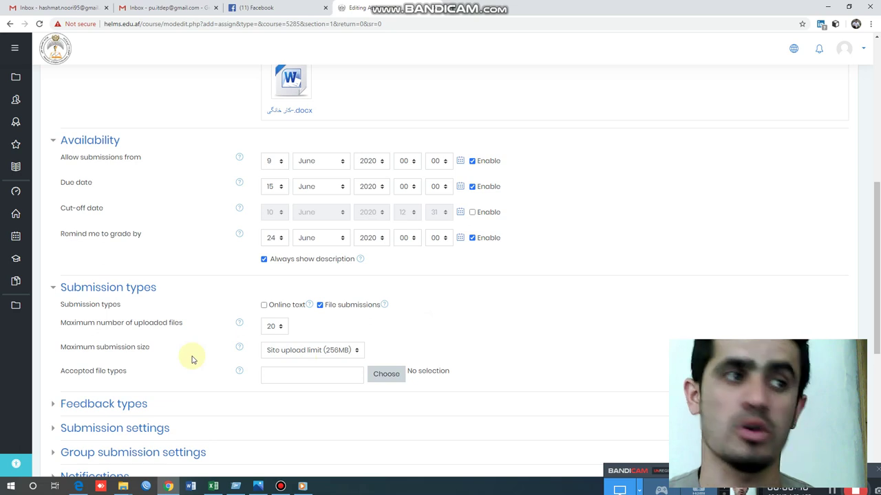
click(355, 352)
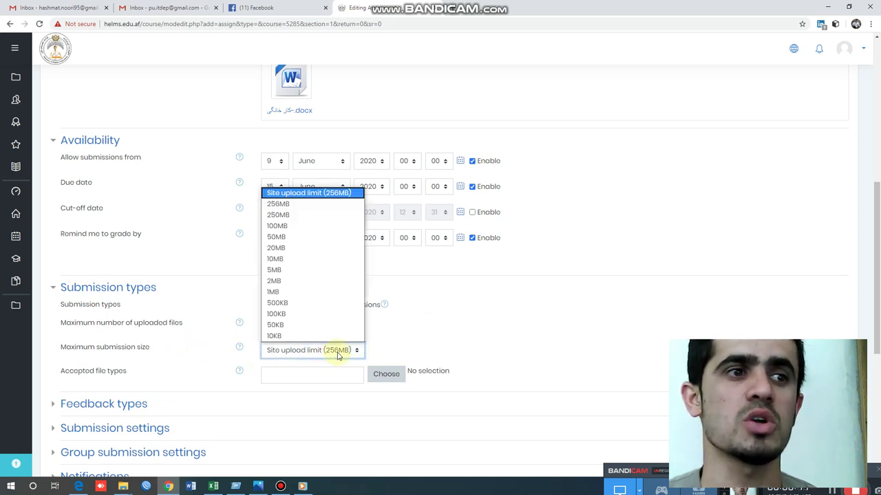
click(443, 339)
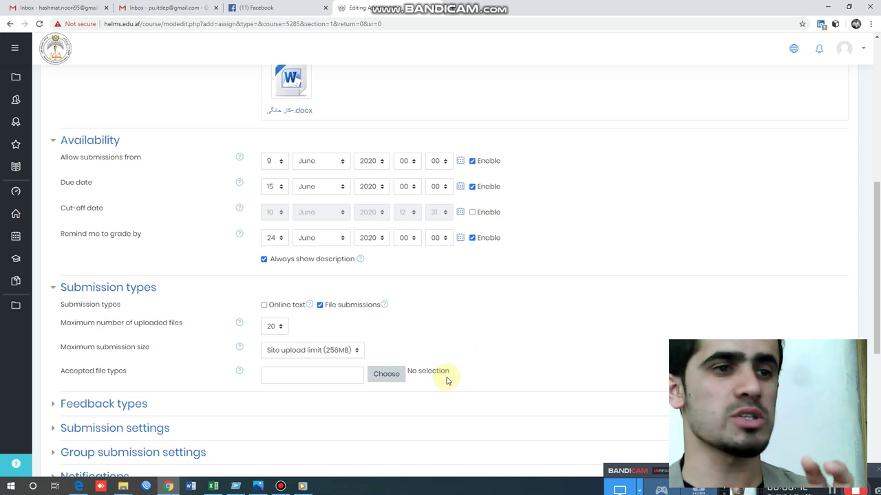
- Accept all file types for submissions, then save and return to the course
click(390, 377)
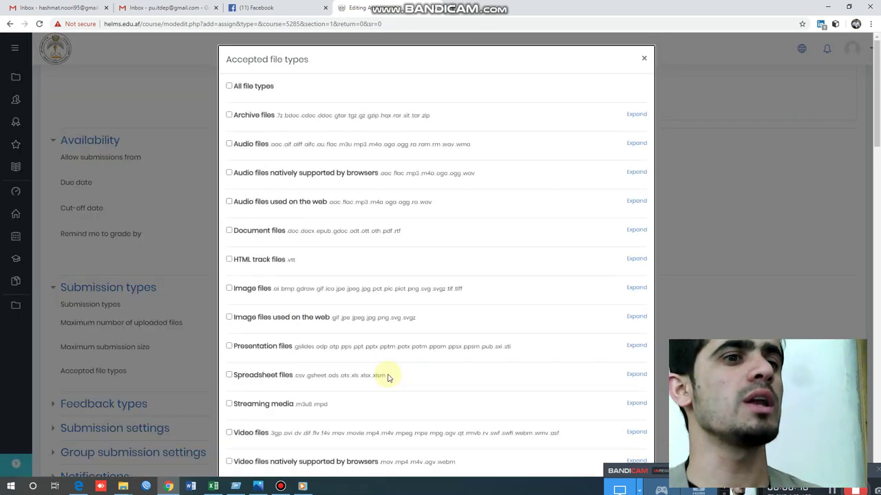
click(231, 86)
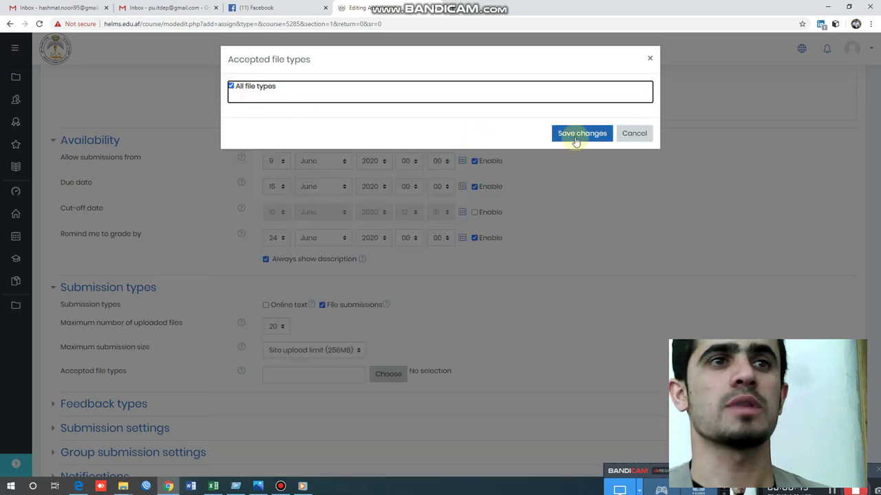
click(576, 135)
scroll(444, 366, down, 5)
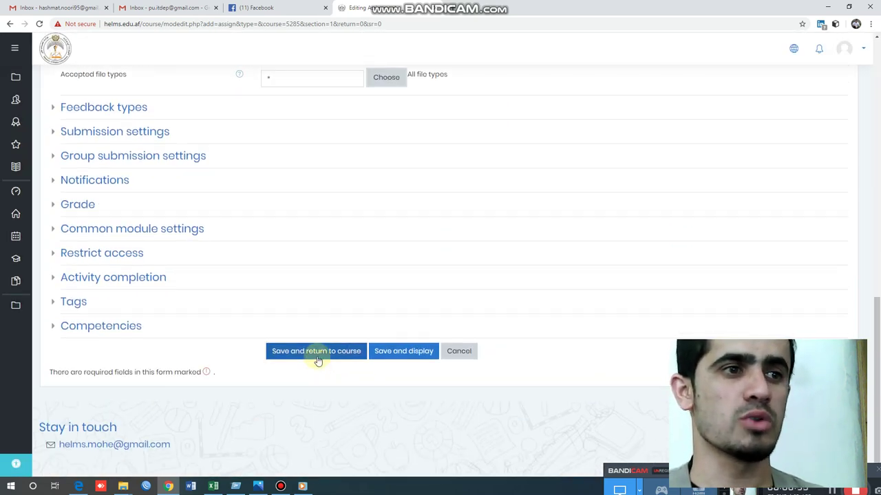
click(317, 359)
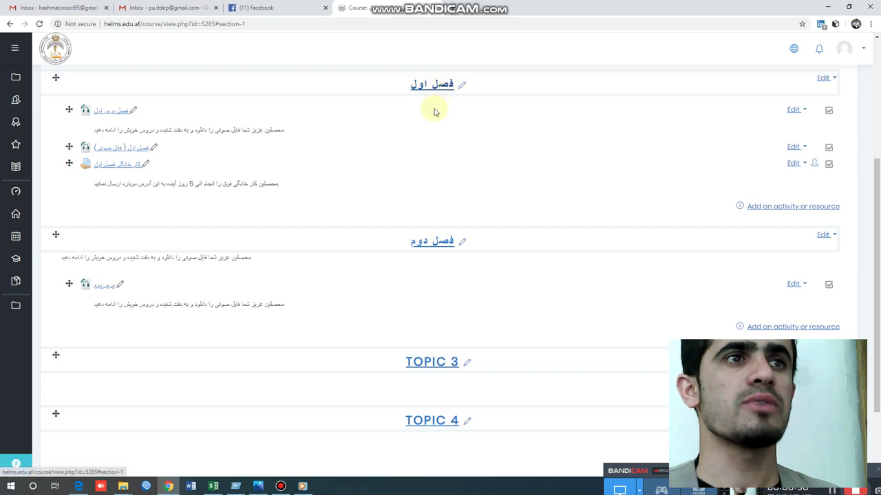
- Scroll up the course page showing the saved assignment under فصل اول
scroll(255, 196, up, 1)
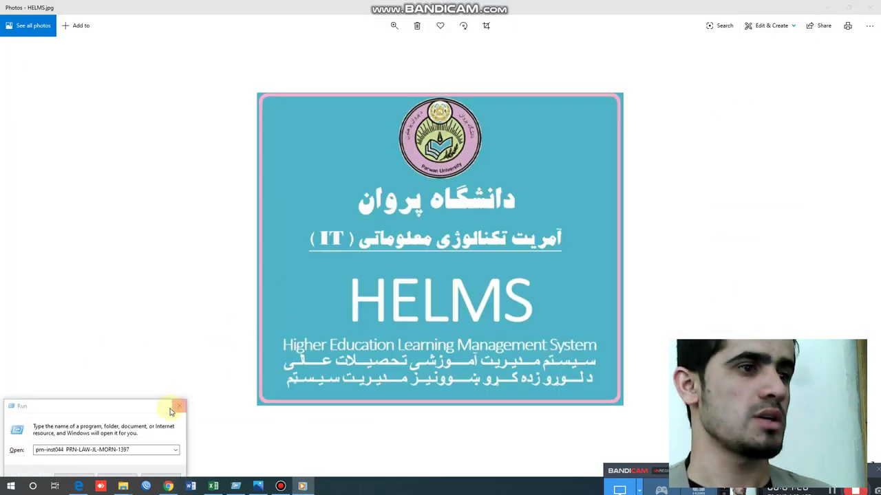
- In the student's browser, go to the Dashboard and open the LA441 law course
click(79, 486)
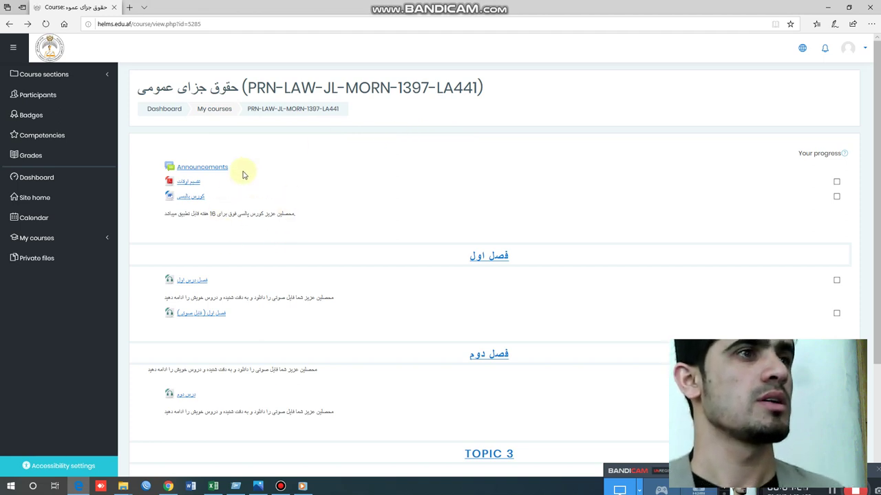
click(170, 110)
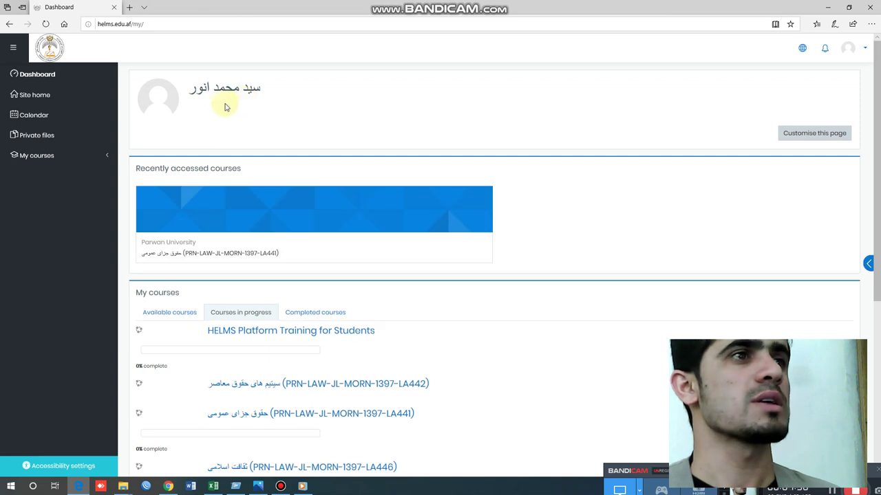
scroll(273, 343, down, 2)
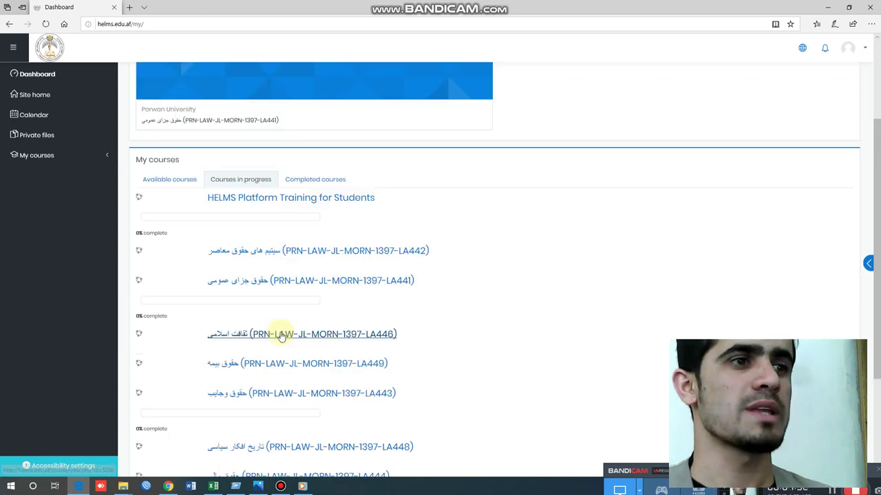
click(266, 286)
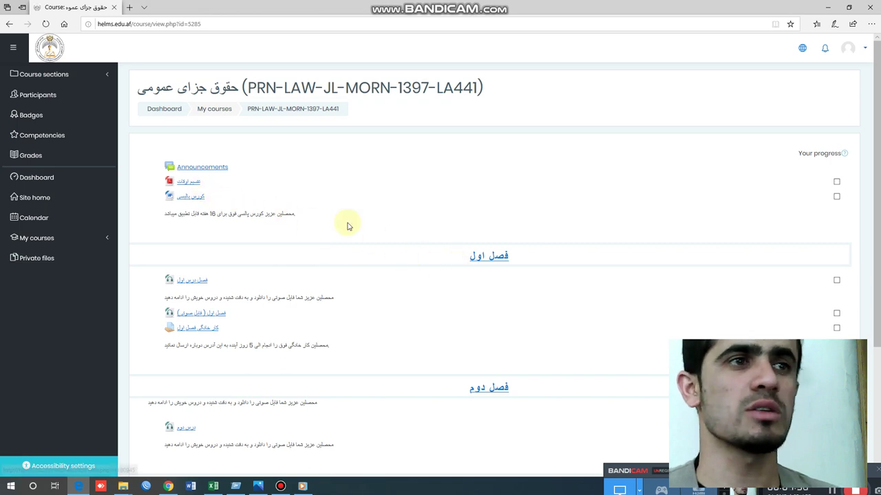
scroll(351, 231, down, 3)
scroll(427, 169, up, 1)
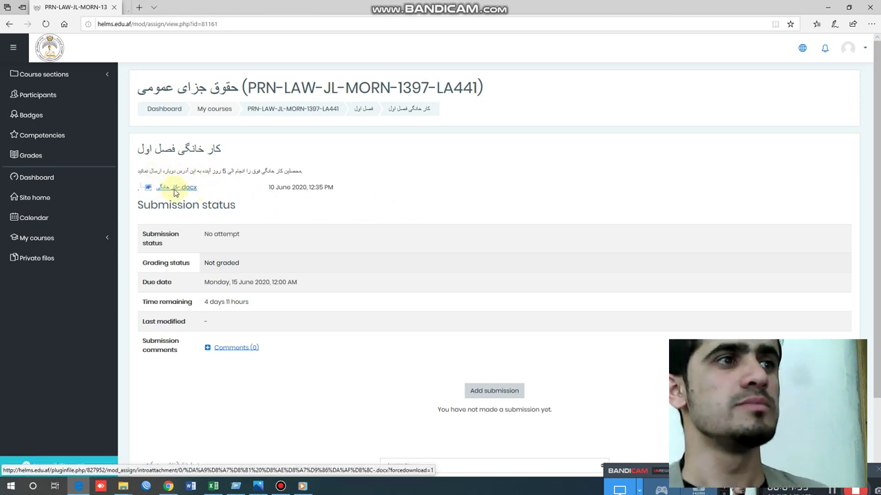
click(174, 190)
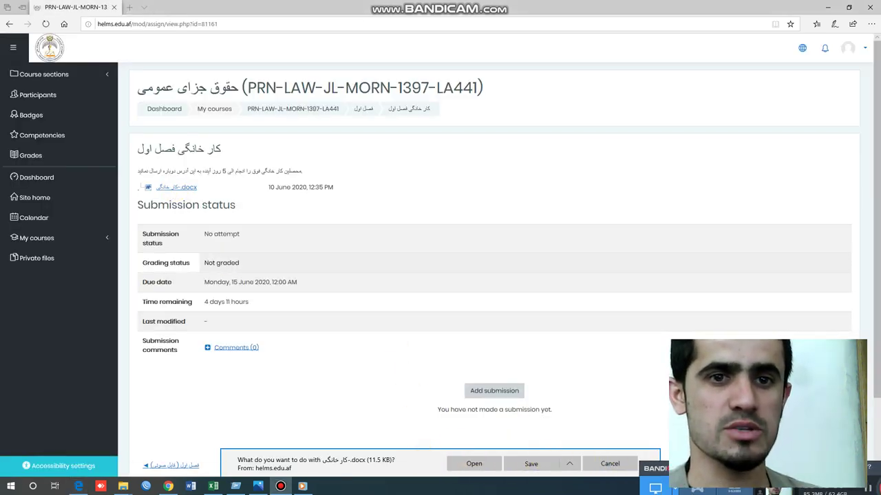
click(531, 465)
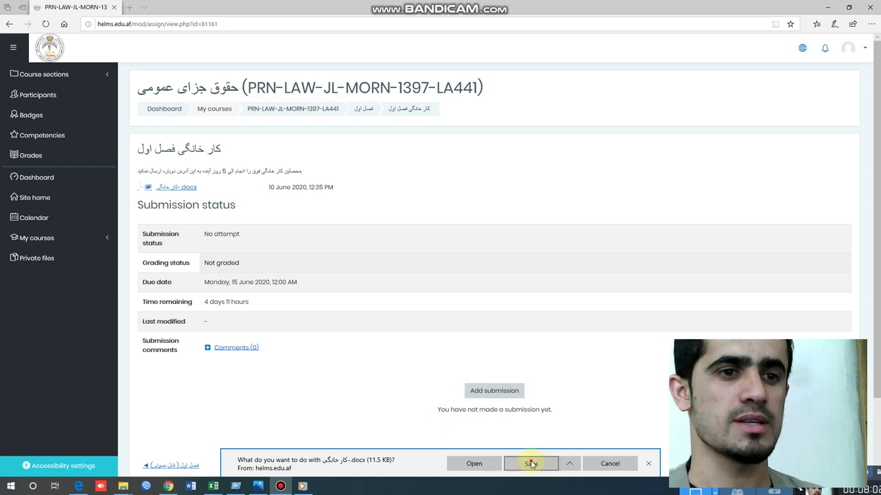
click(545, 468)
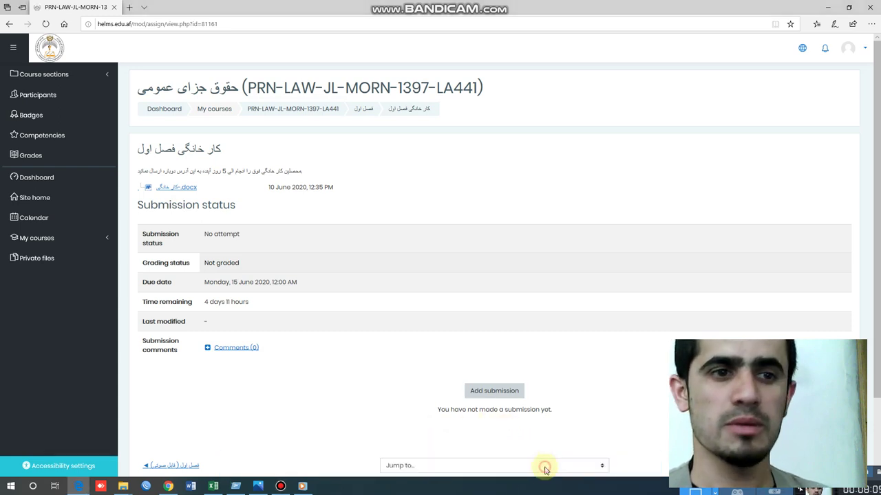
double_click(218, 176)
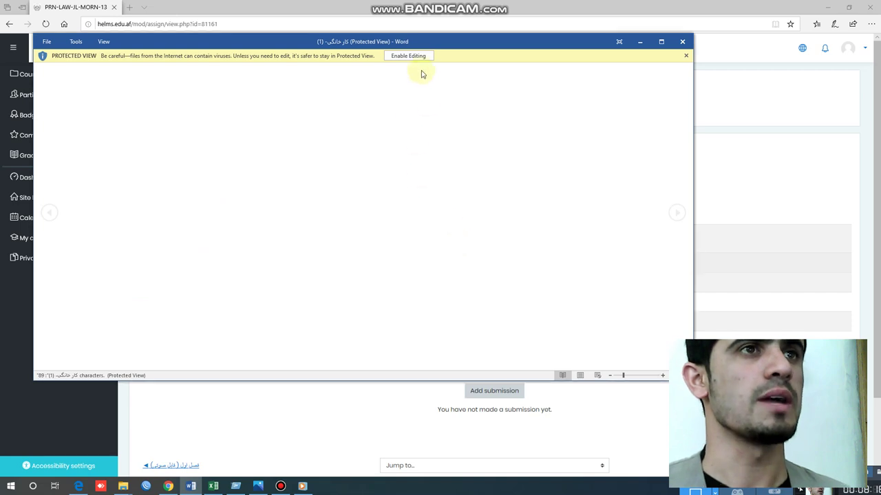
click(681, 41)
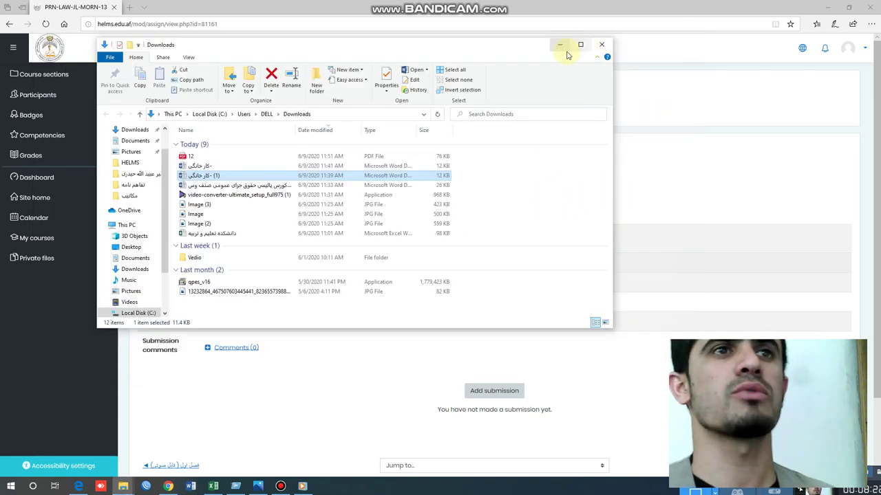
click(561, 44)
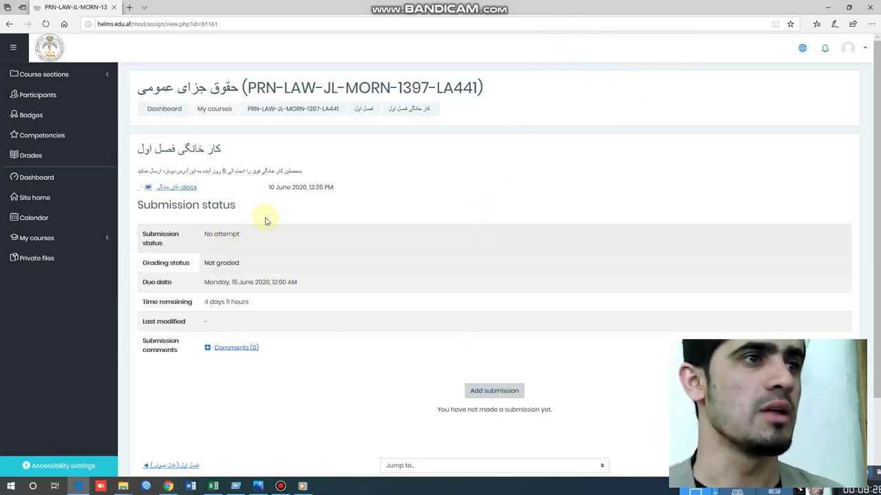
- Add a submission, browse for the PDF '12', and rename it to کارخانگی انجام شده
scroll(249, 229, down, 2)
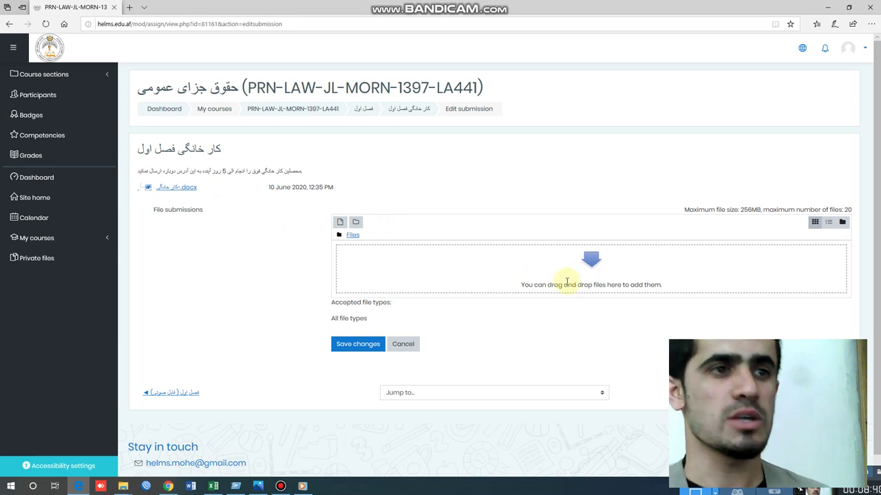
click(583, 266)
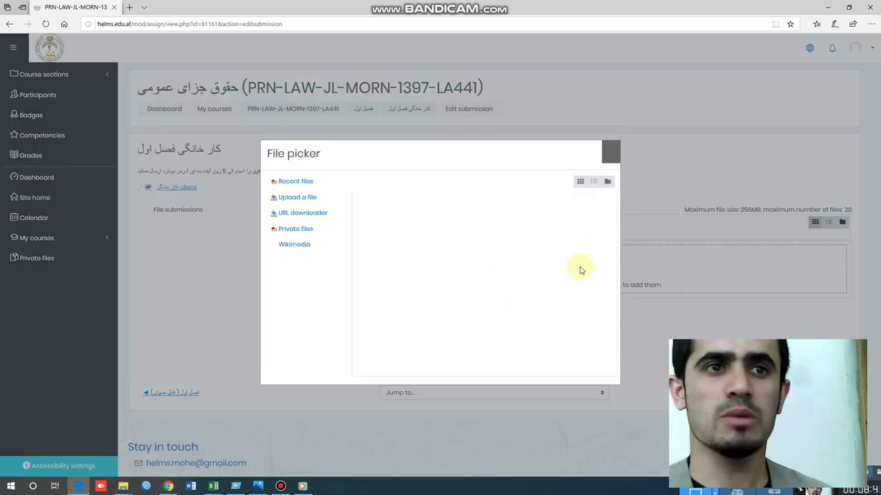
click(305, 201)
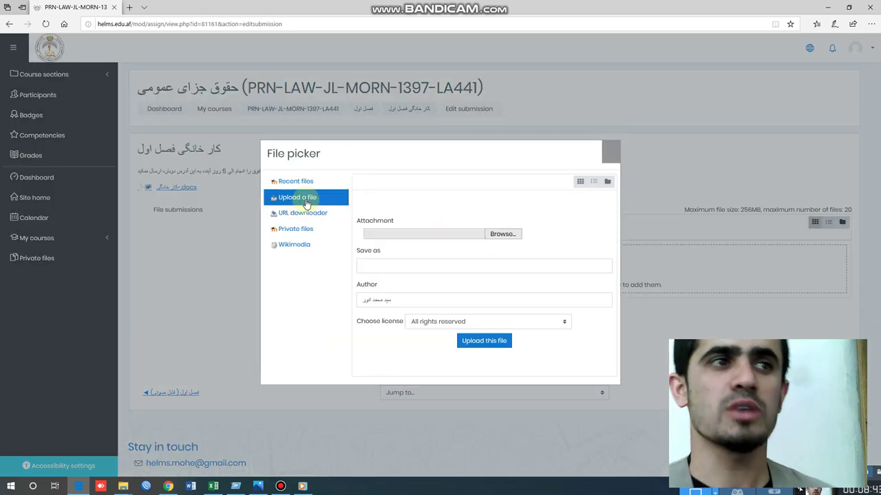
click(502, 234)
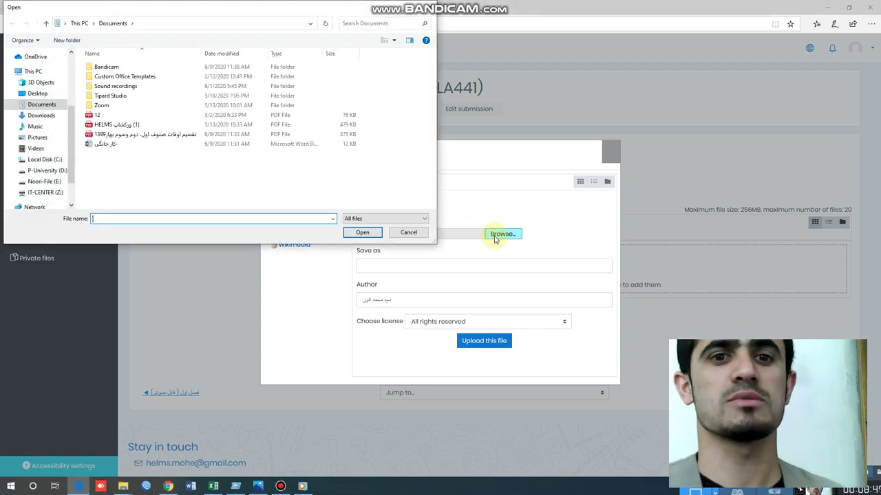
click(100, 116)
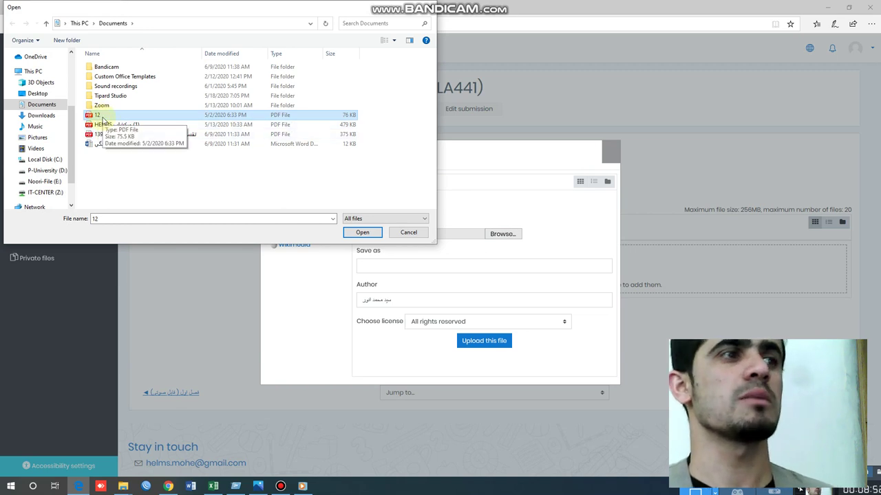
click(101, 117)
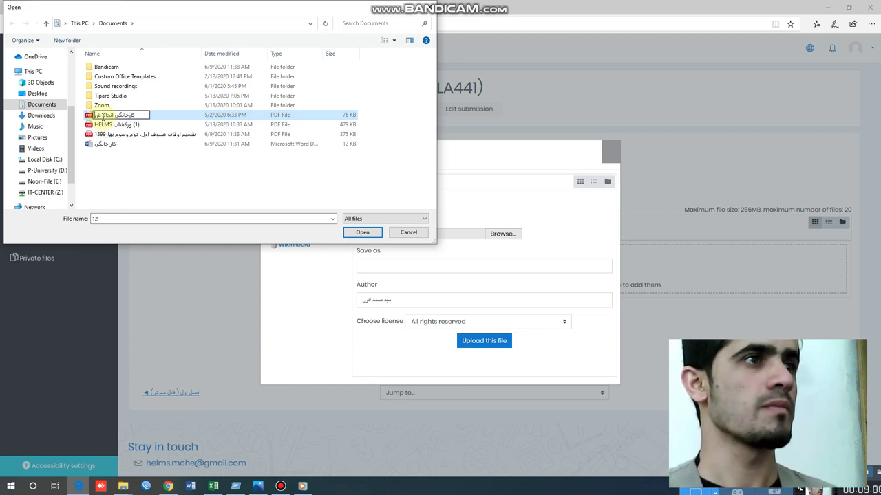
key(Return)
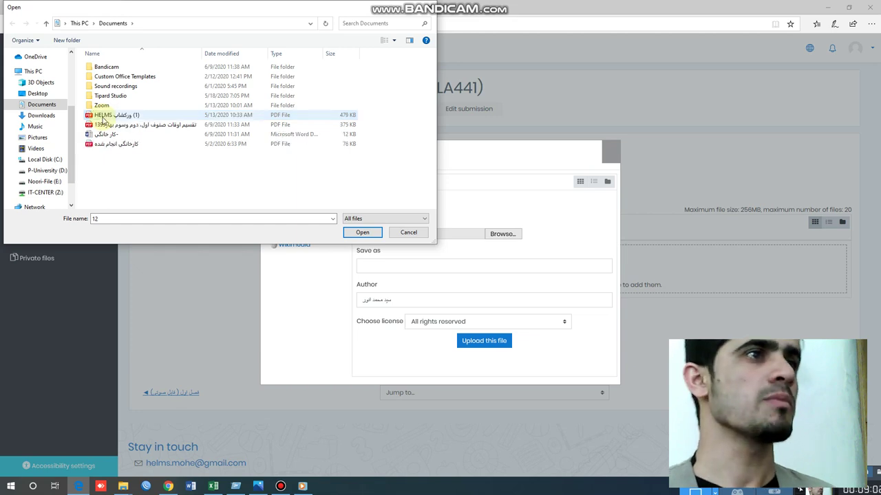
click(121, 144)
- Upload the renamed PDF, save the submission, and return to the course page
click(362, 232)
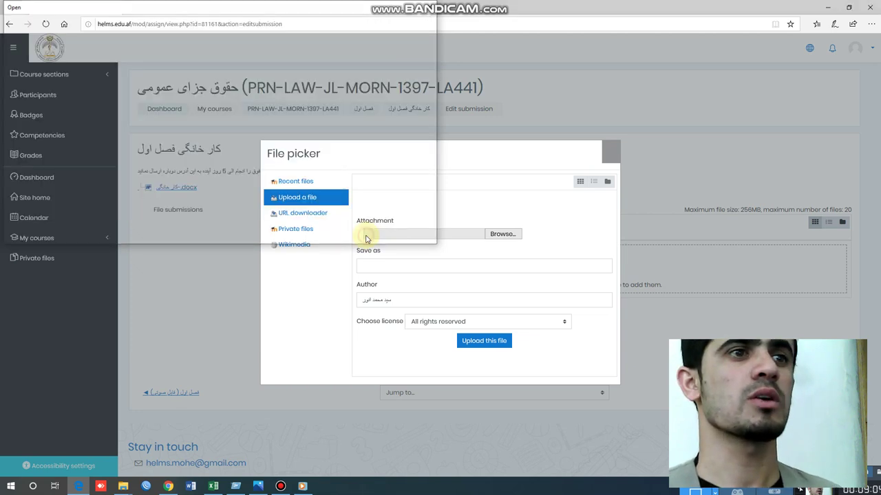
click(480, 342)
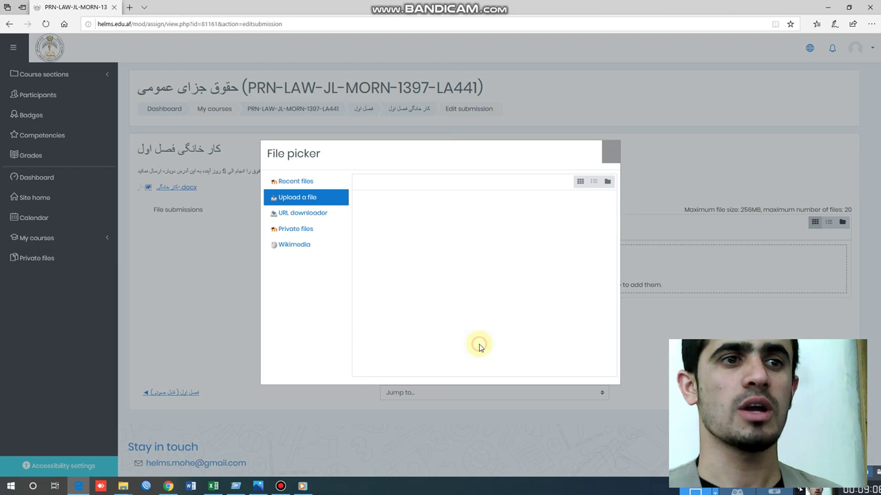
scroll(358, 344, down, 1)
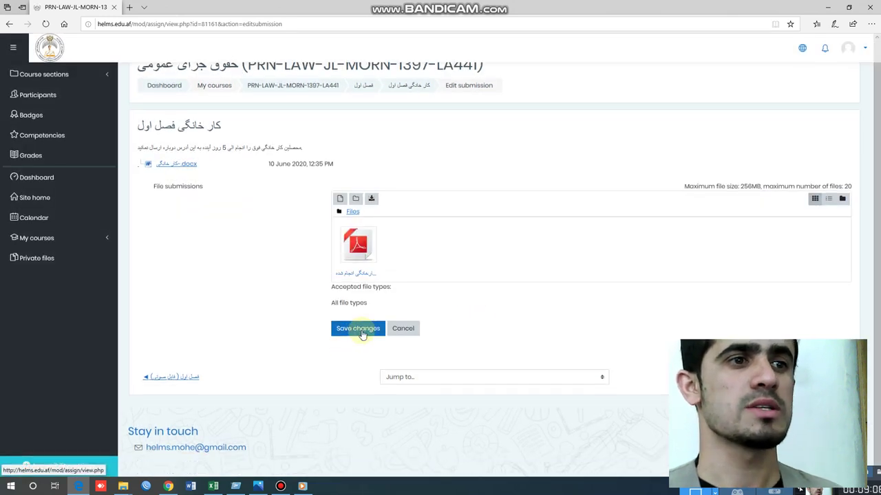
click(360, 329)
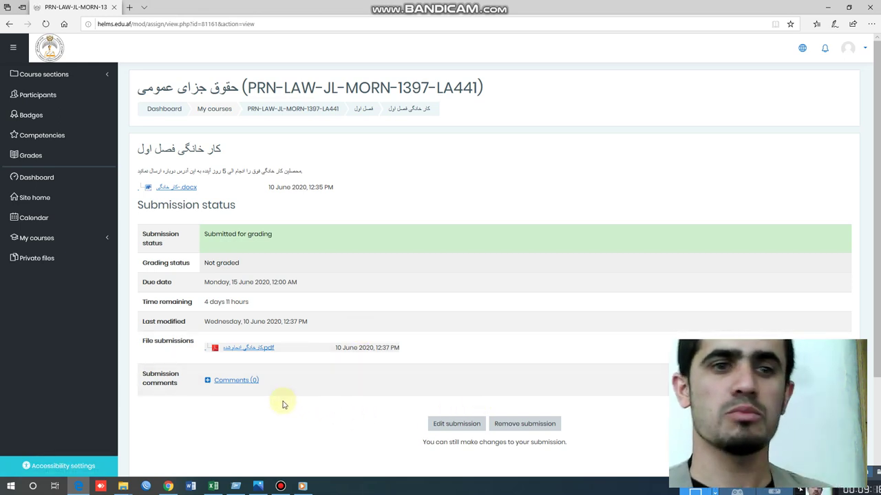
click(304, 108)
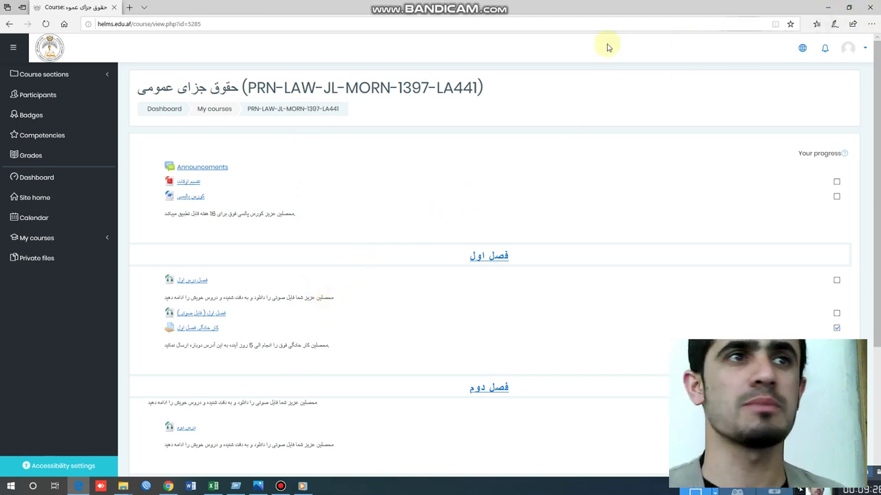
- Hide the student's Edge window, bring up the teacher's Chrome course page, and turn editing off
click(169, 114)
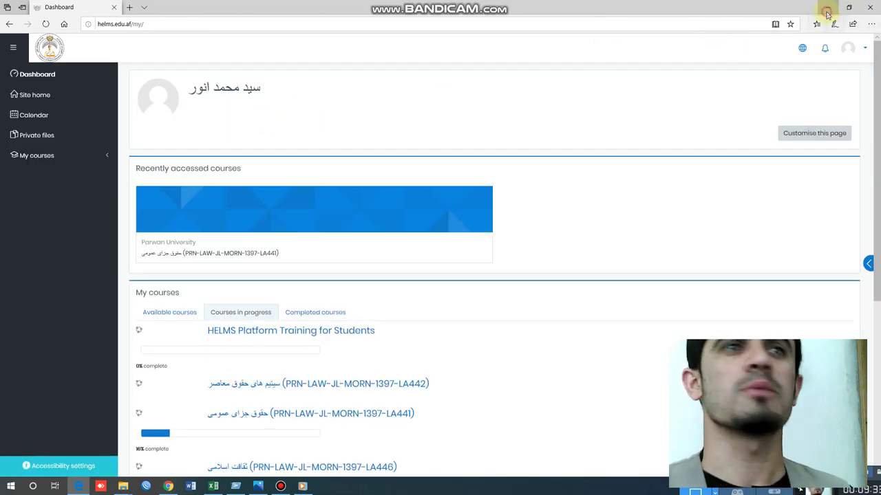
click(828, 16)
click(168, 486)
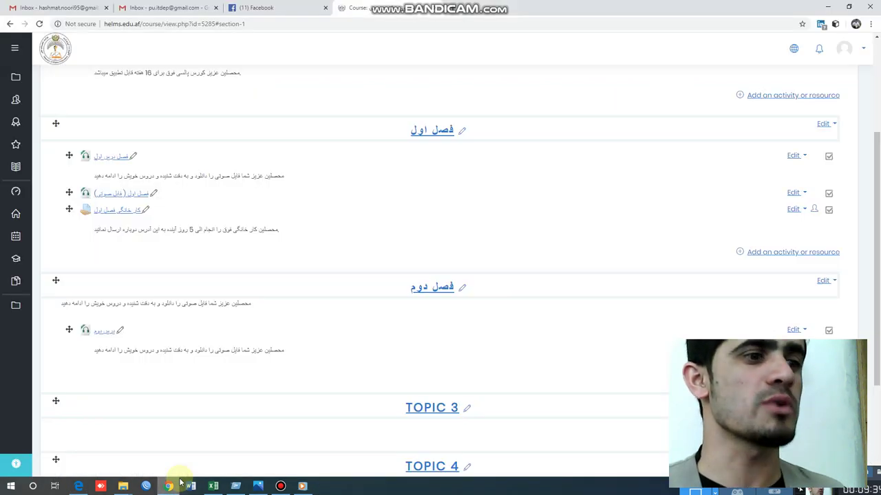
scroll(633, 196, up, 3)
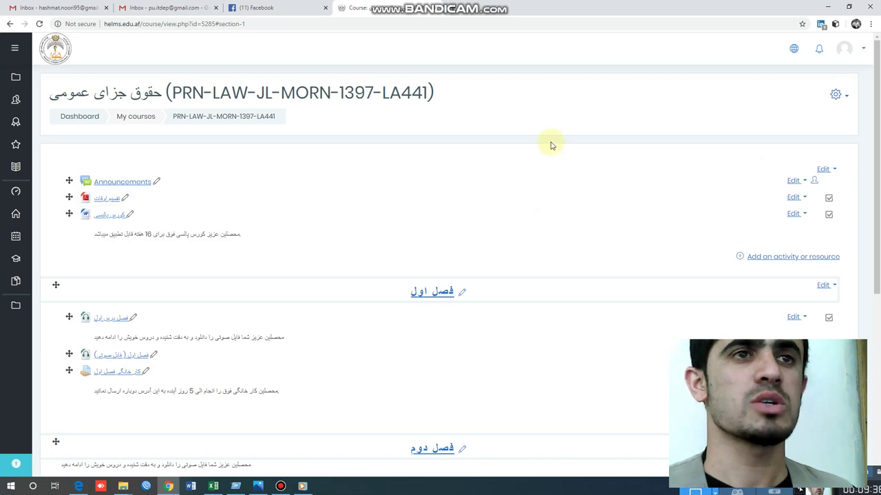
click(845, 97)
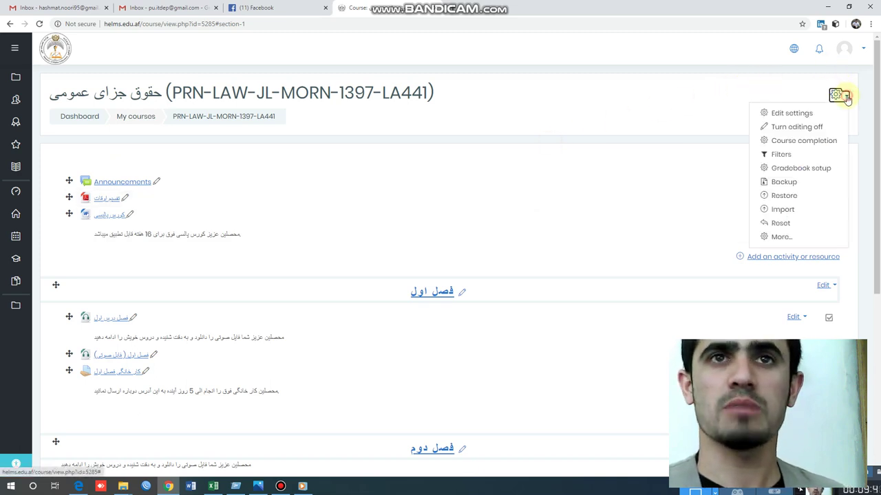
click(810, 127)
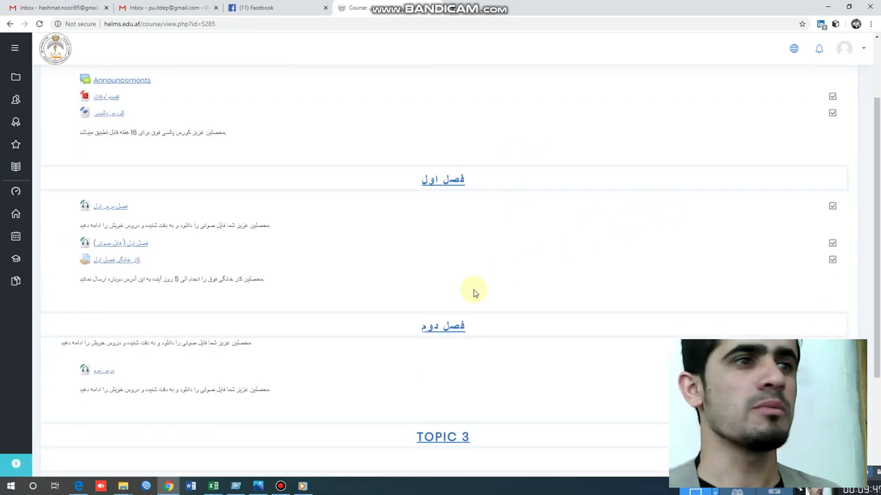
- Open کار خانگی فصل اول and review its summary: 65 participants, 1 submitted, 1 needing grading
click(118, 261)
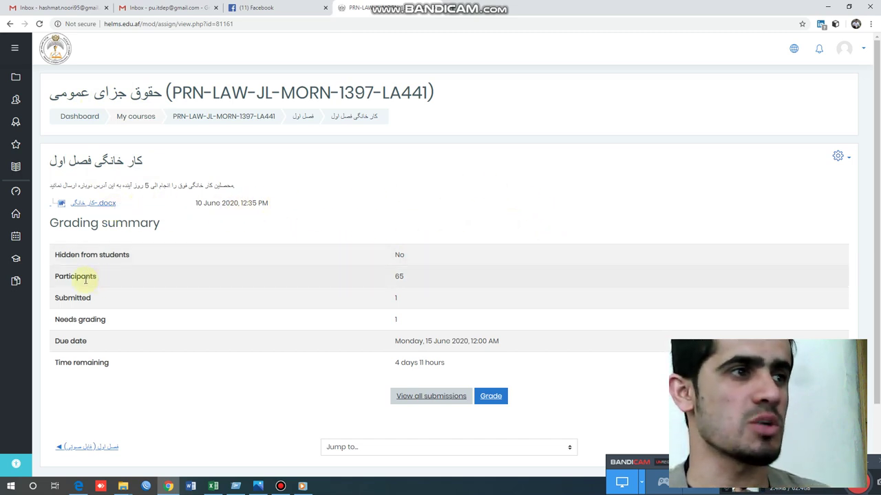
drag(85, 278, 108, 280)
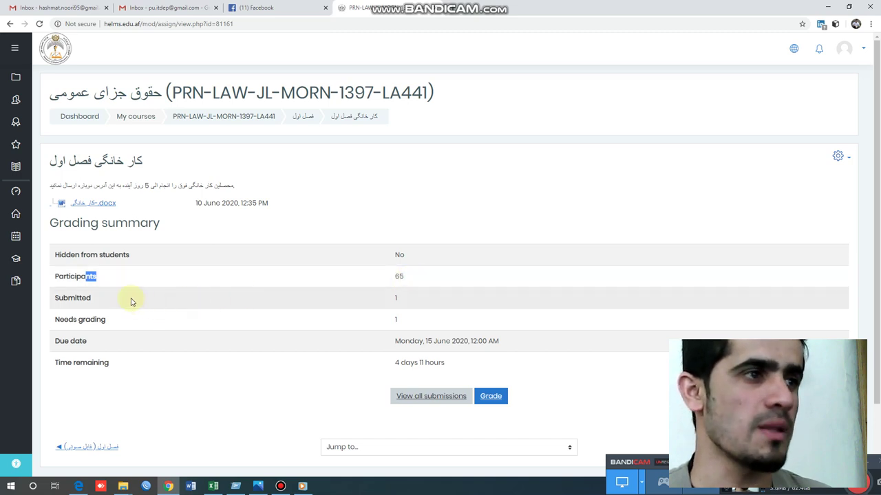
click(397, 301)
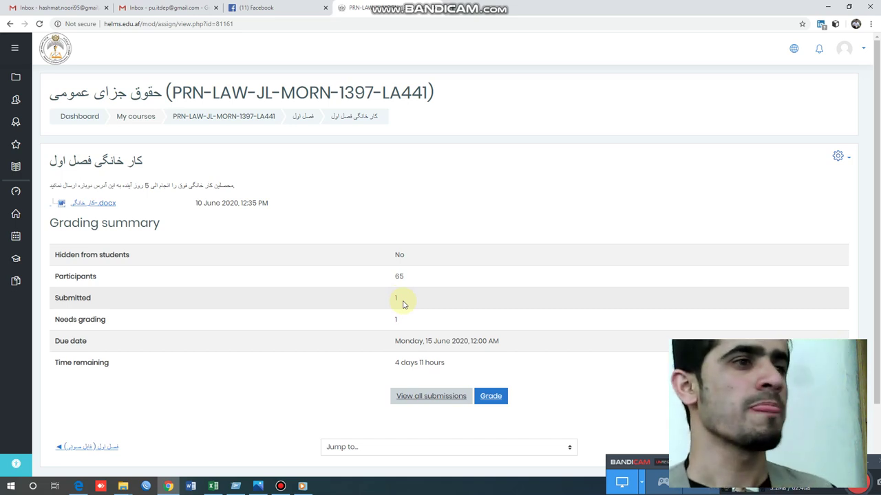
click(397, 323)
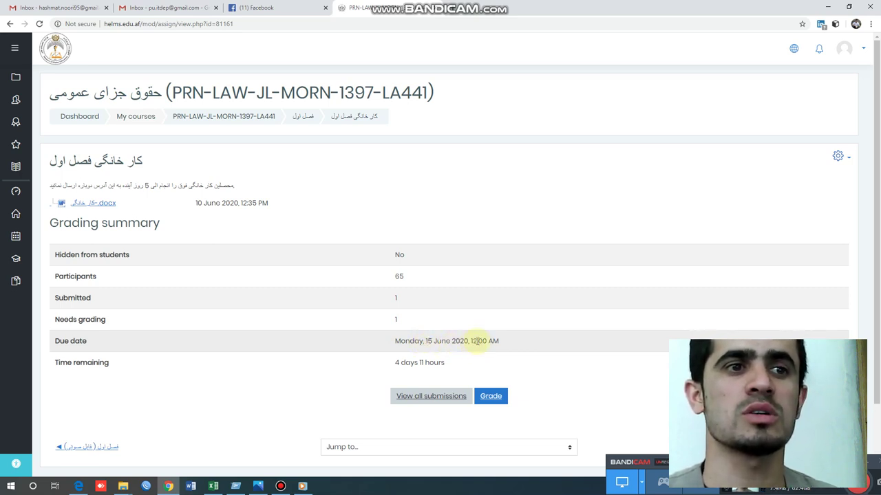
drag(476, 341, 499, 342)
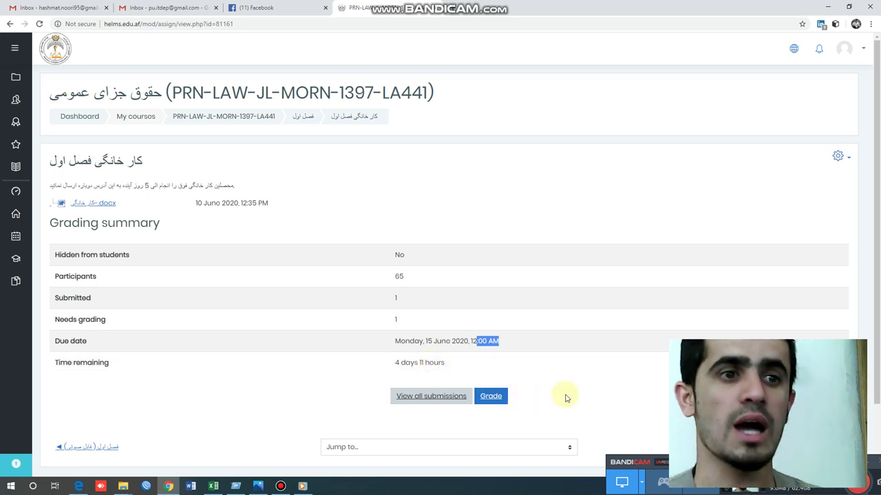
scroll(566, 397, down, 2)
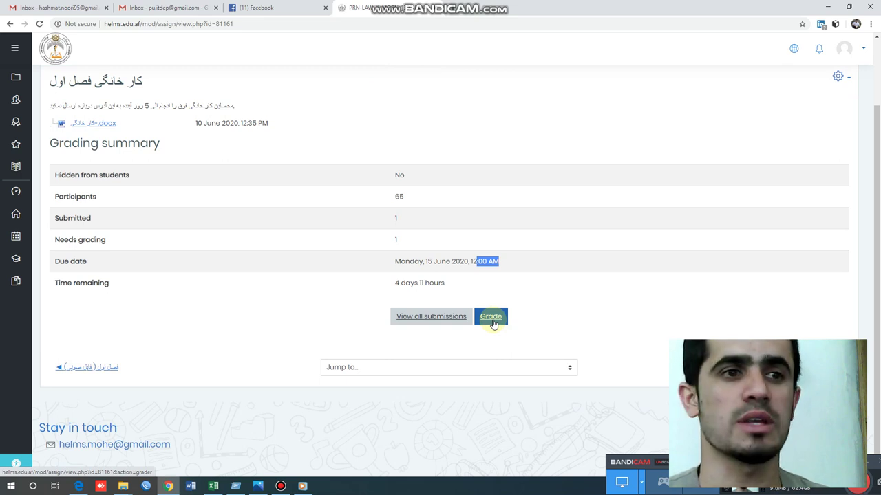
click(492, 324)
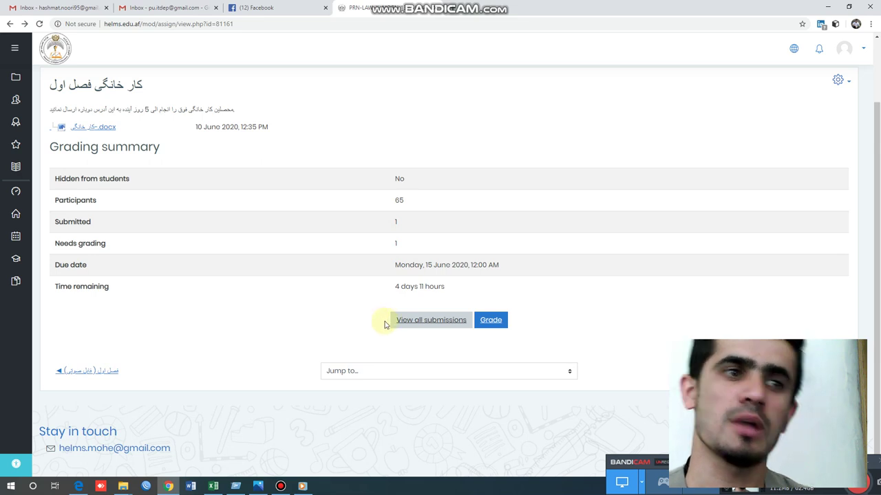
- List all submissions and page through the grading table to page 6 with the submitted entry
click(417, 324)
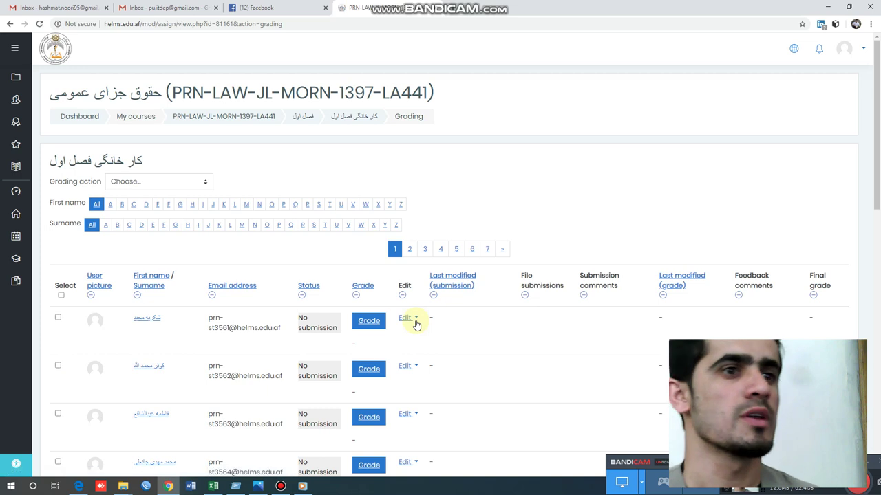
scroll(247, 289, down, 1)
scroll(247, 289, down, 2)
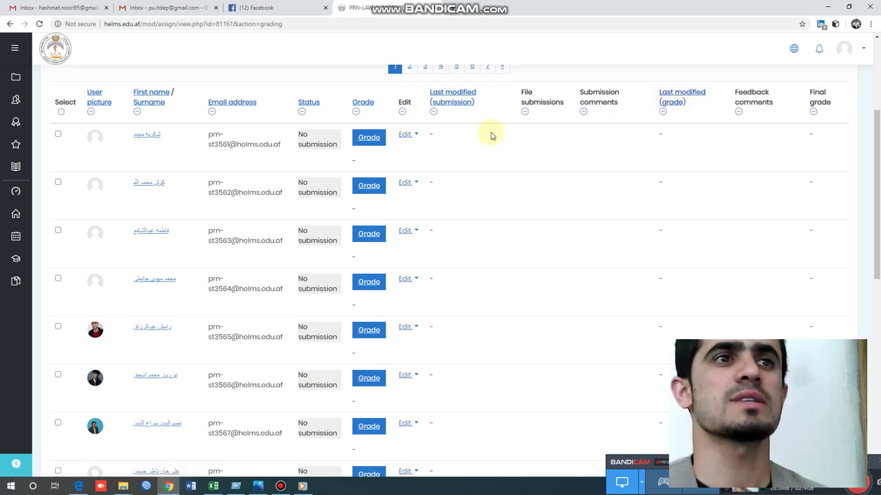
scroll(466, 142, down, 7)
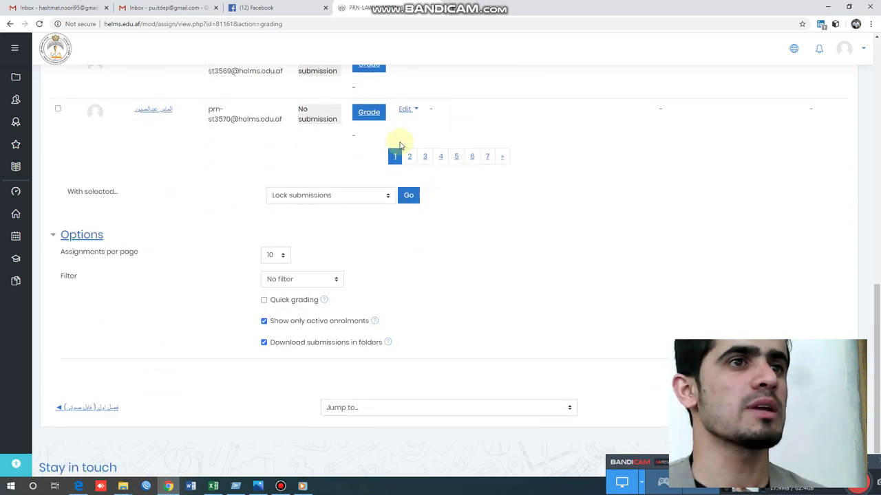
click(424, 156)
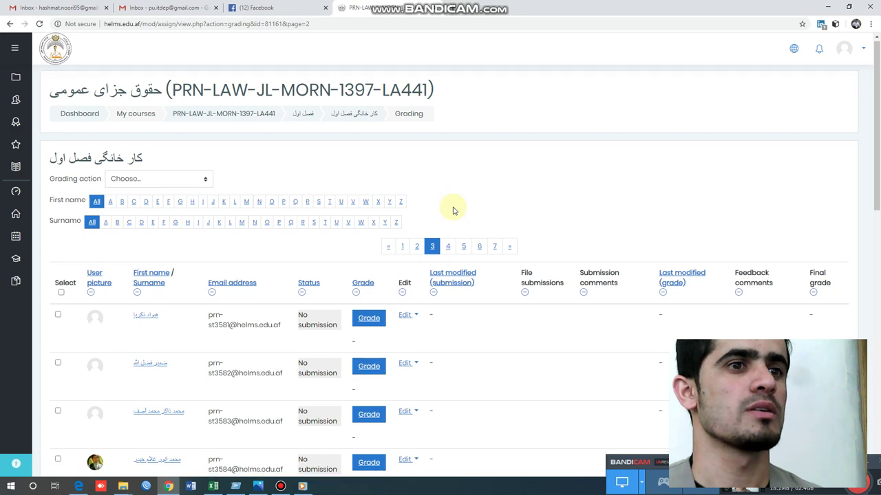
scroll(453, 211, down, 3)
scroll(453, 210, down, 5)
click(448, 157)
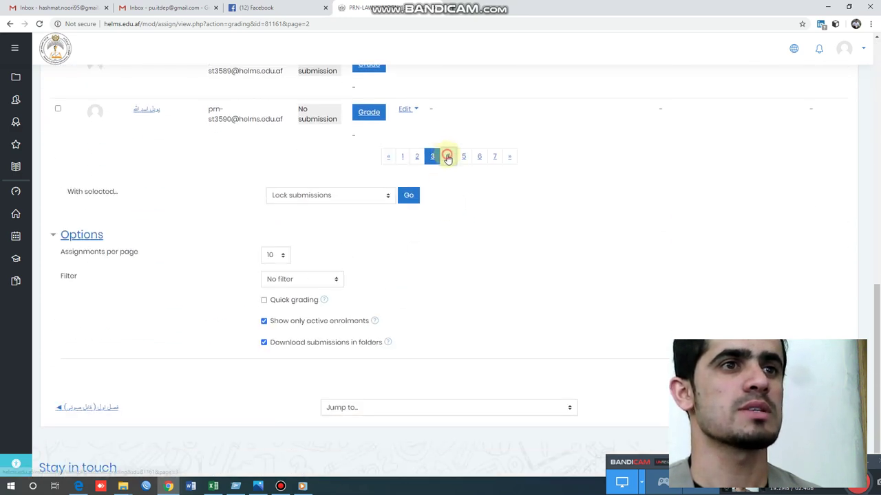
scroll(450, 172, down, 8)
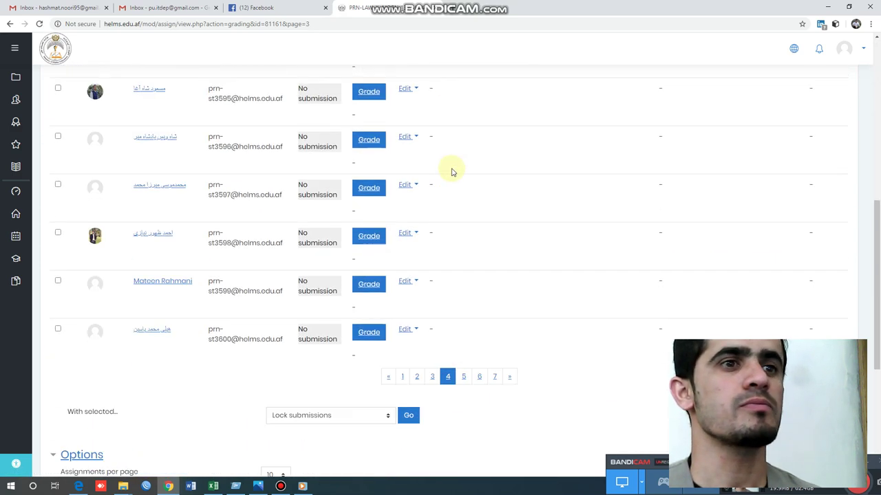
click(463, 158)
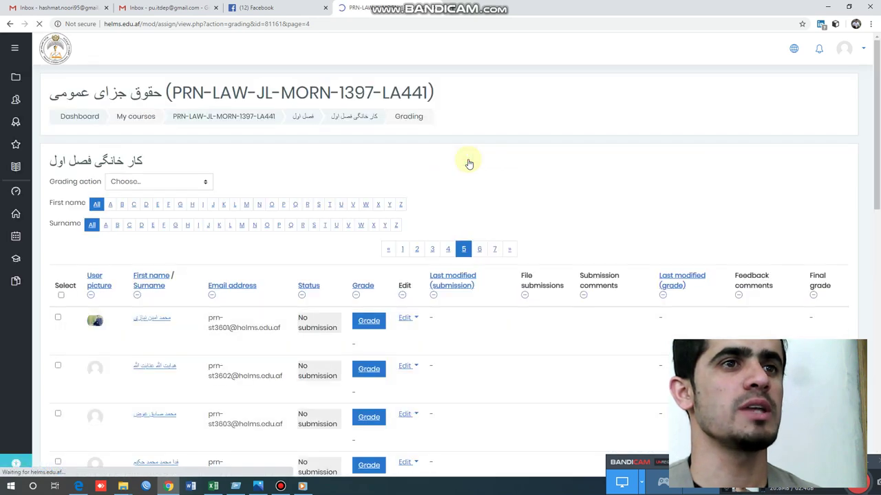
scroll(468, 161, down, 2)
scroll(473, 184, down, 8)
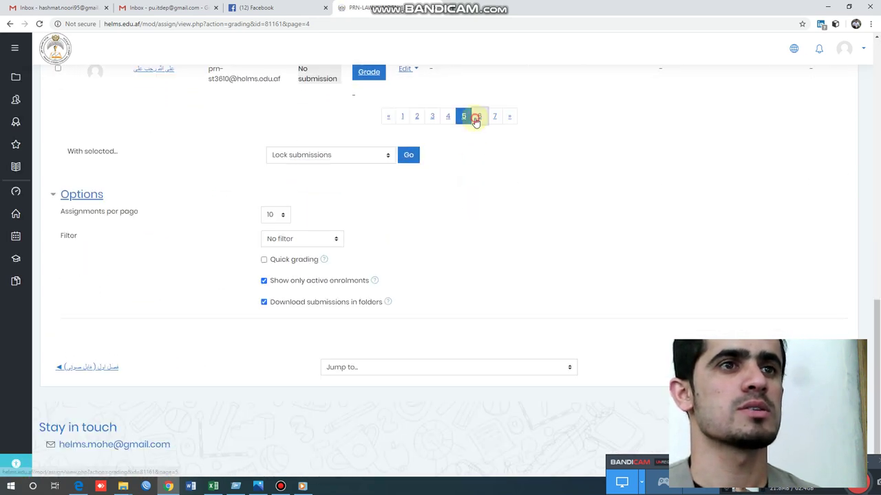
click(479, 116)
scroll(458, 175, down, 10)
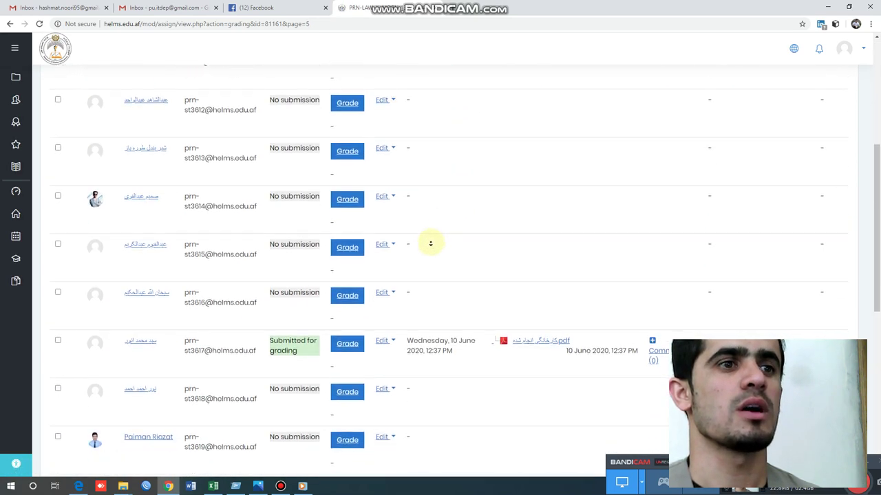
scroll(592, 181, up, 4)
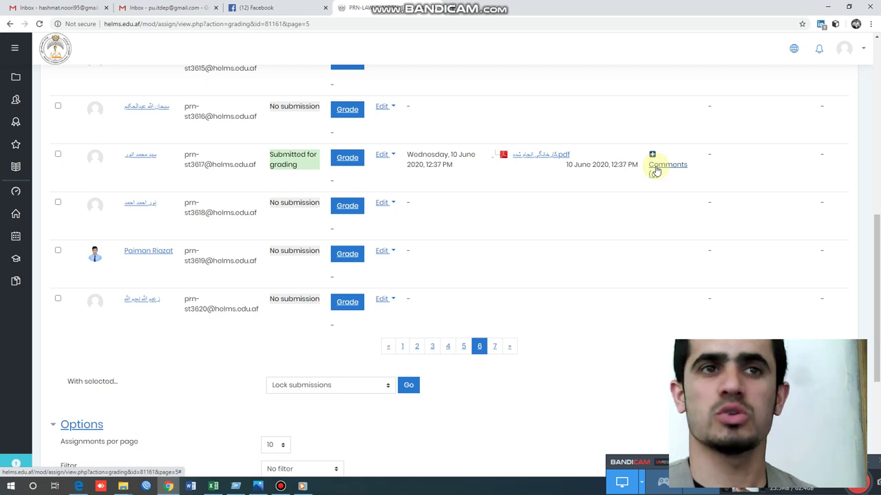
- Post a Persian thank-you comment confirming receipt, then download کارخانگی انجام شده.pdf
click(655, 168)
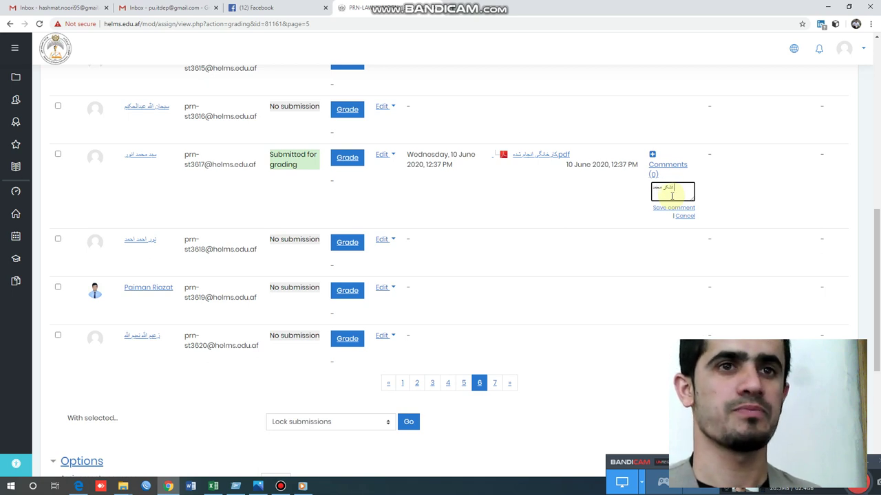
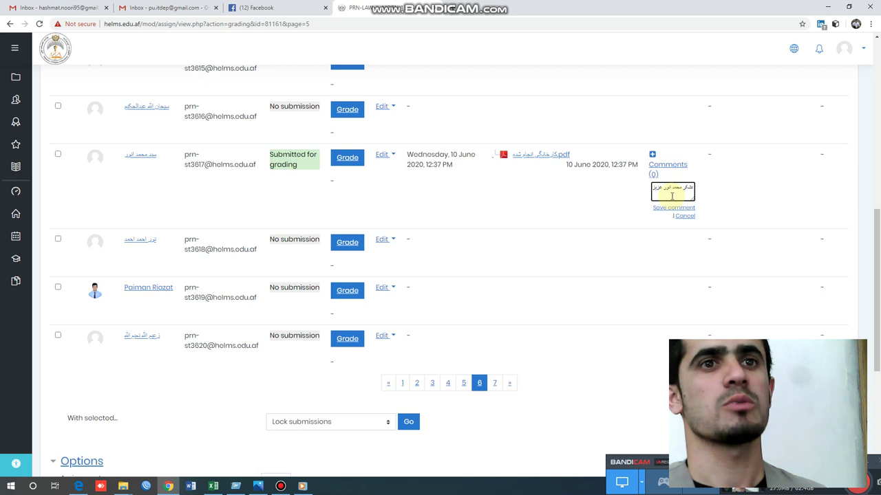
text( از)
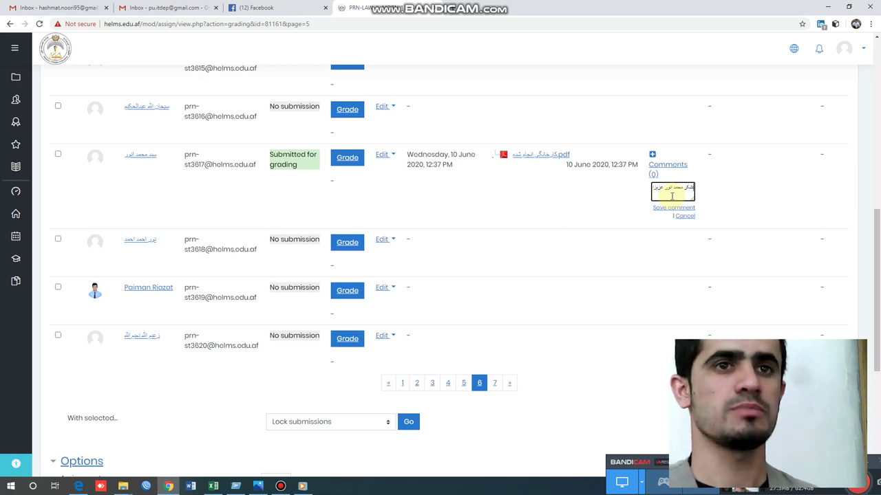
key(BackSpace)
key(BackSpace)
key(BackSpace)
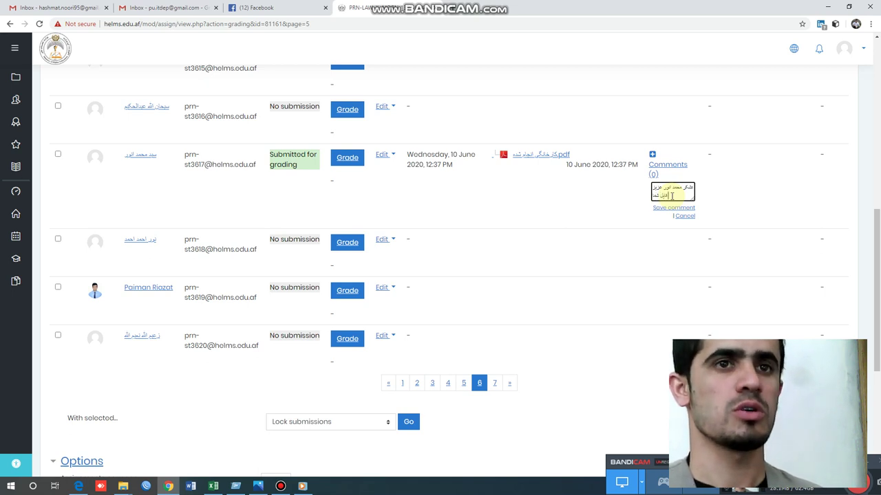
text(از ار)
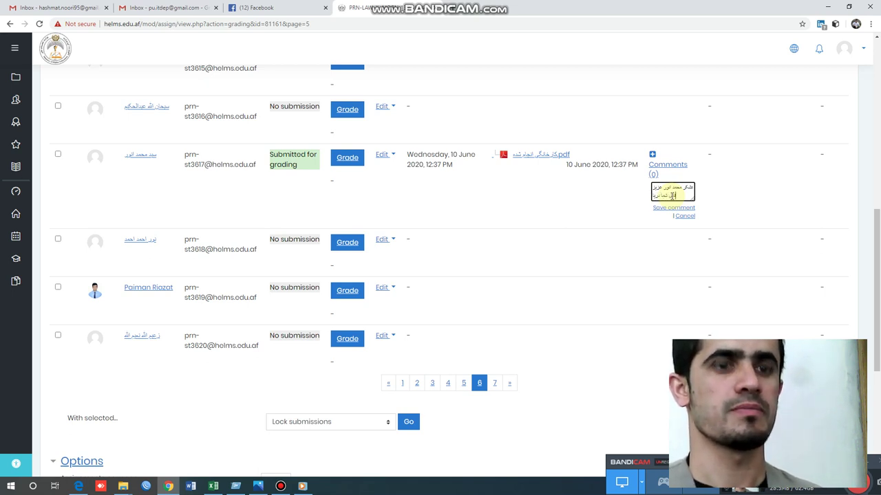
text(یافت گردید)
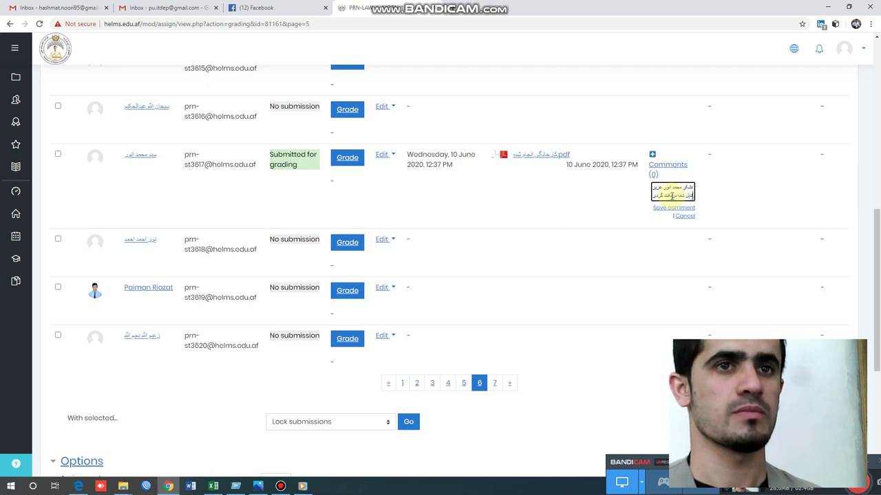
key(Return)
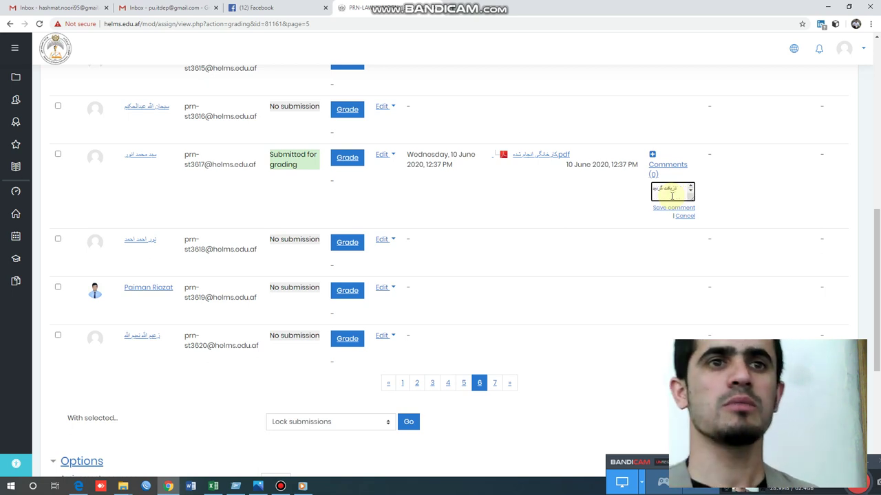
click(674, 207)
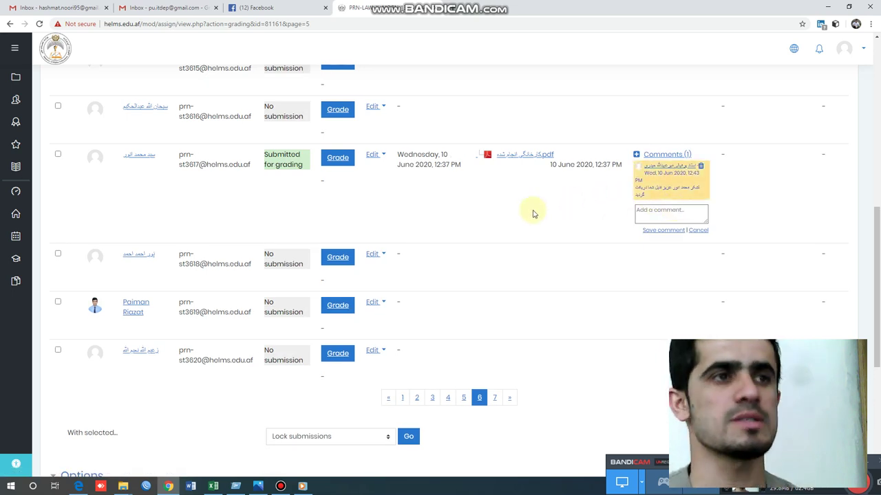
click(526, 155)
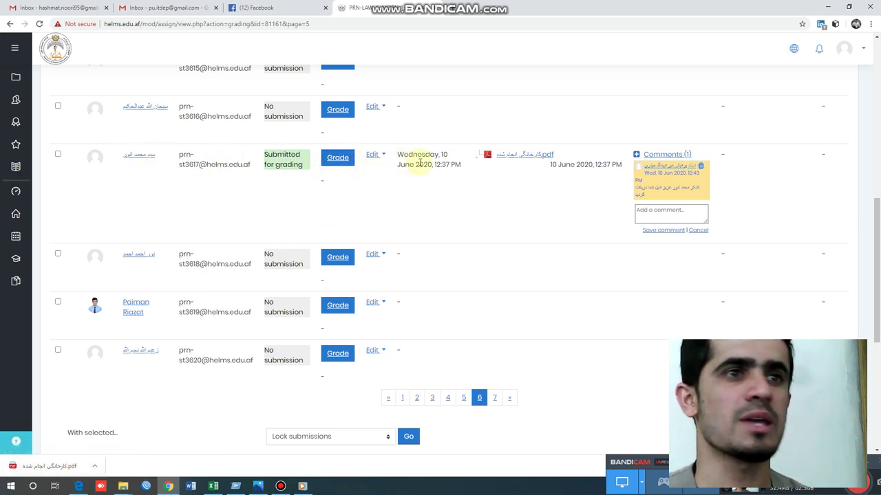
- Give the submission a grade of 80 out of 100, save it, and go back to the grading table
click(339, 163)
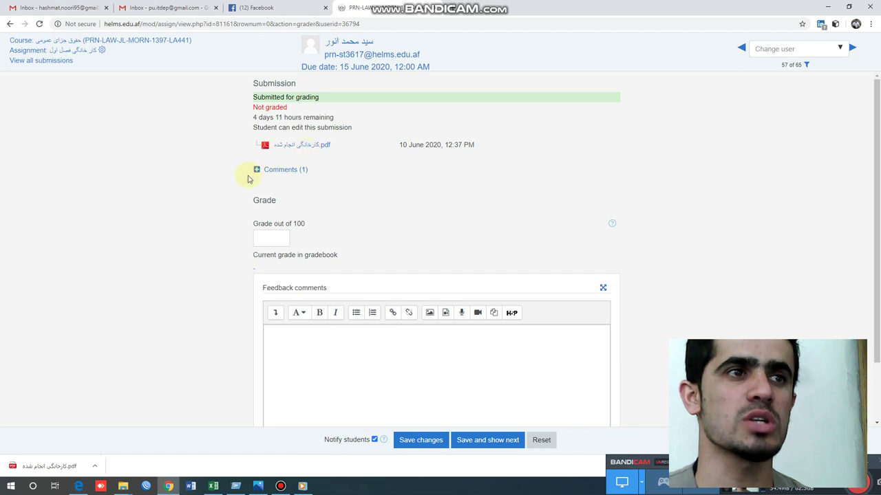
click(295, 172)
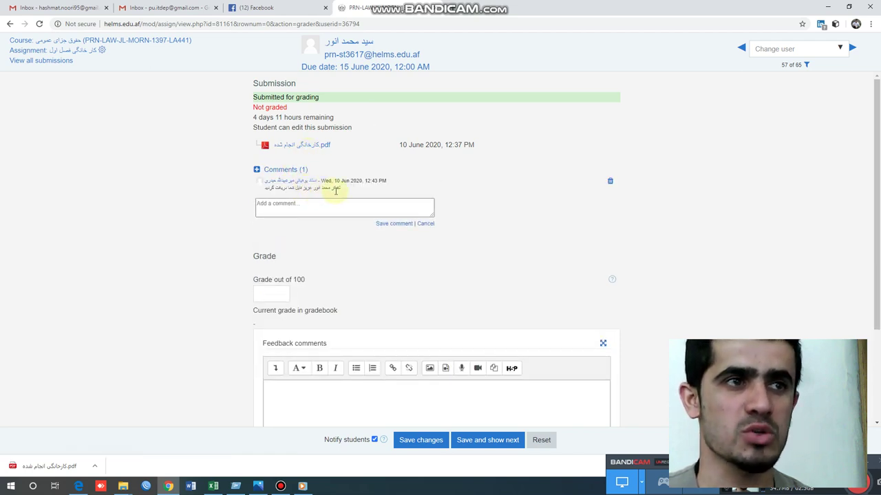
scroll(241, 258, down, 1)
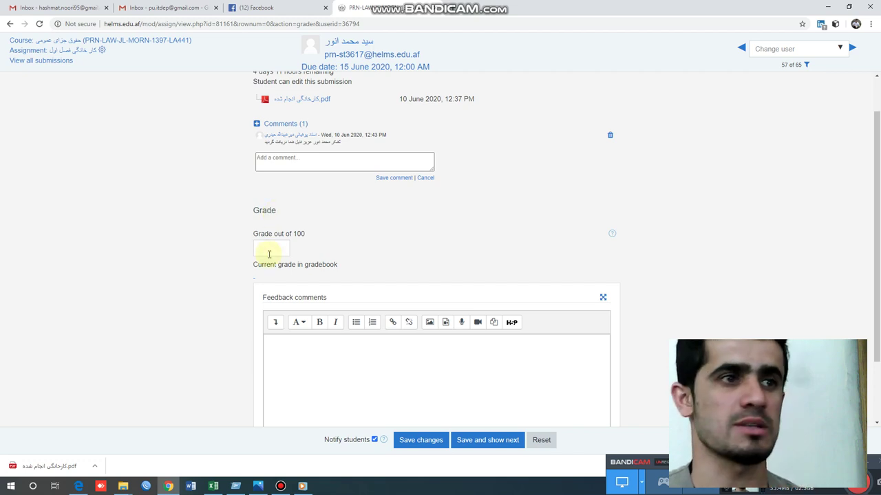
click(268, 251)
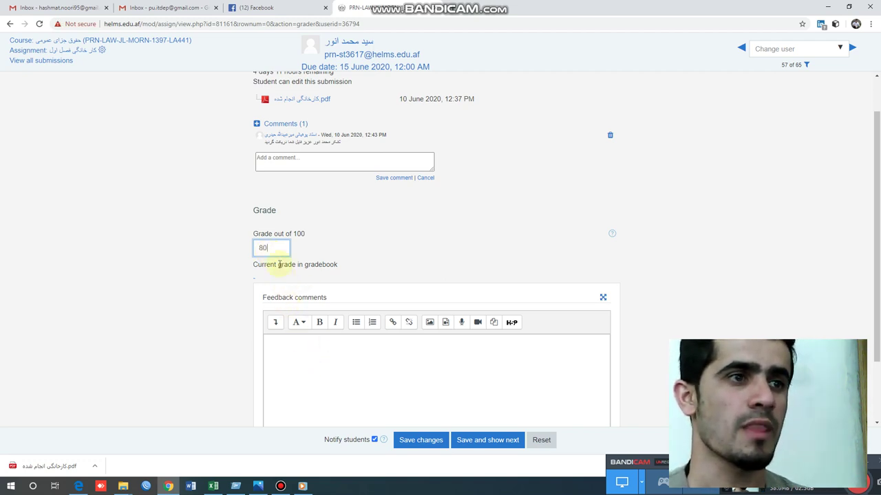
scroll(409, 277, down, 2)
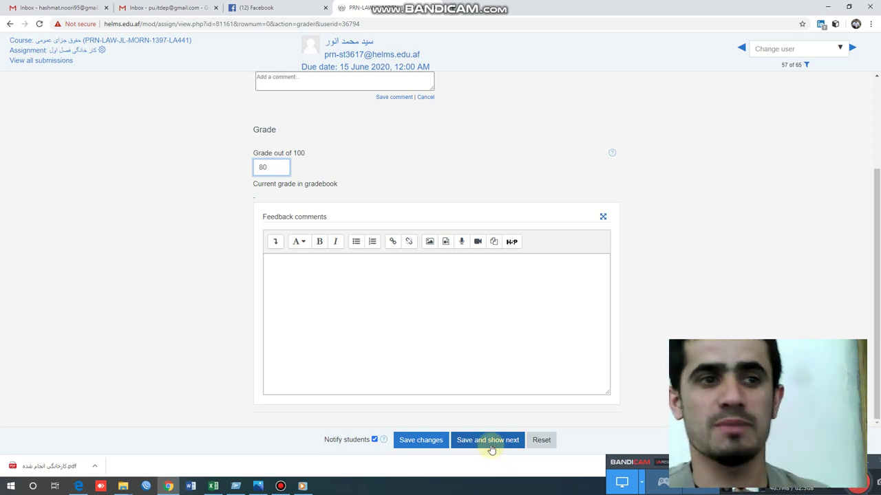
click(432, 444)
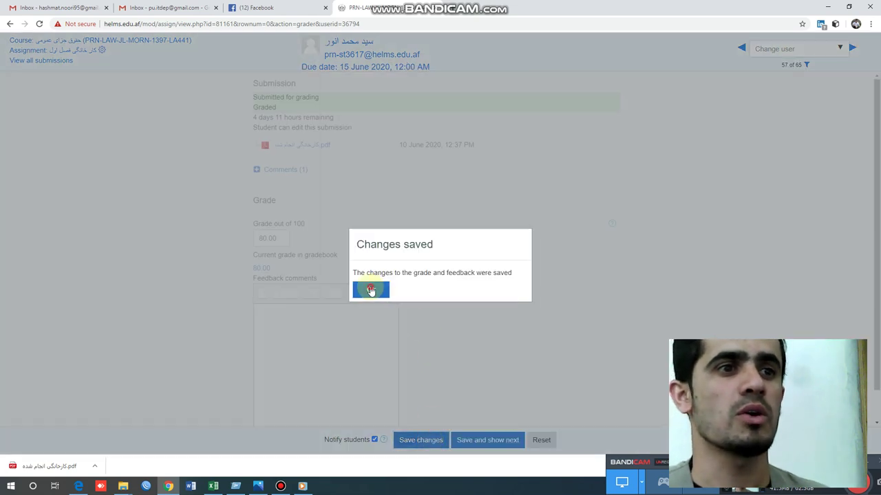
click(372, 289)
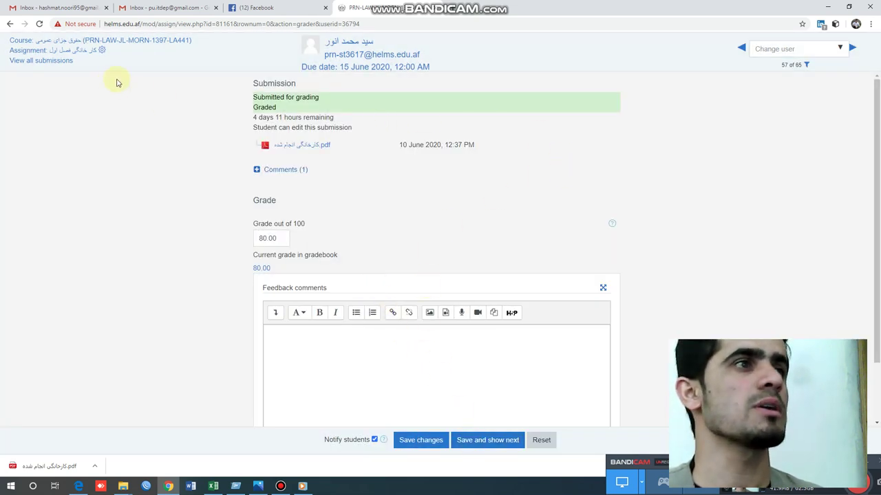
click(10, 25)
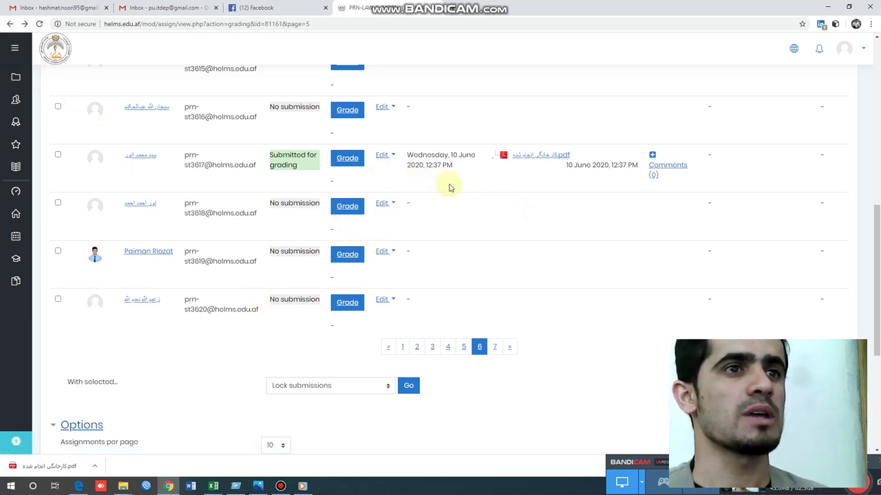
scroll(429, 186, up, 1)
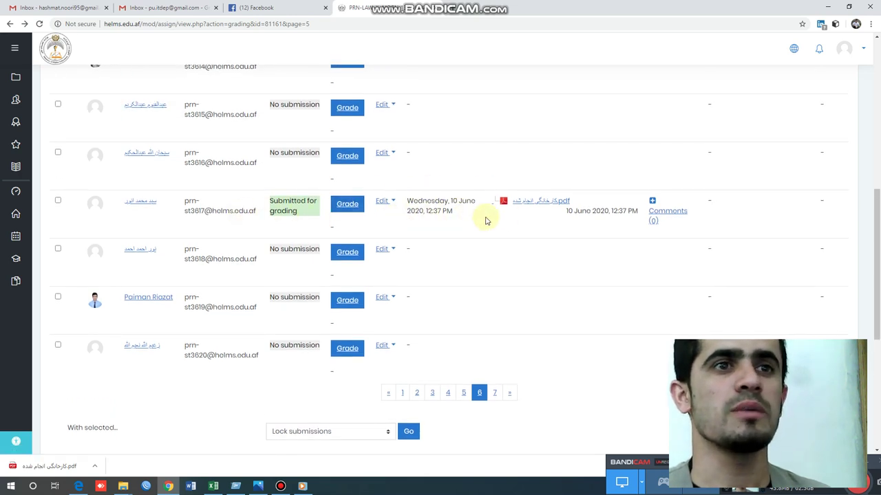
scroll(584, 227, up, 3)
scroll(586, 230, down, 3)
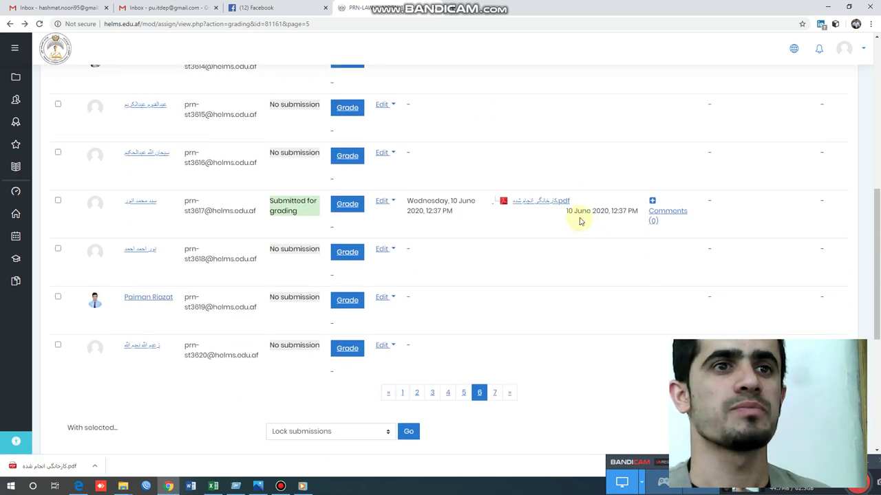
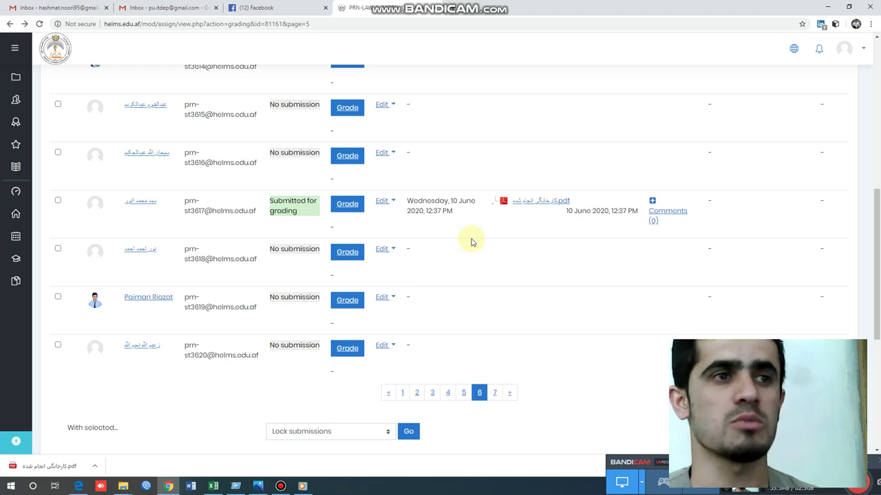
- Return to the PRN-LAW-JL-MORN-1397-LA441 course page and scroll through its sections down to Topics 3–4
scroll(472, 241, up, 6)
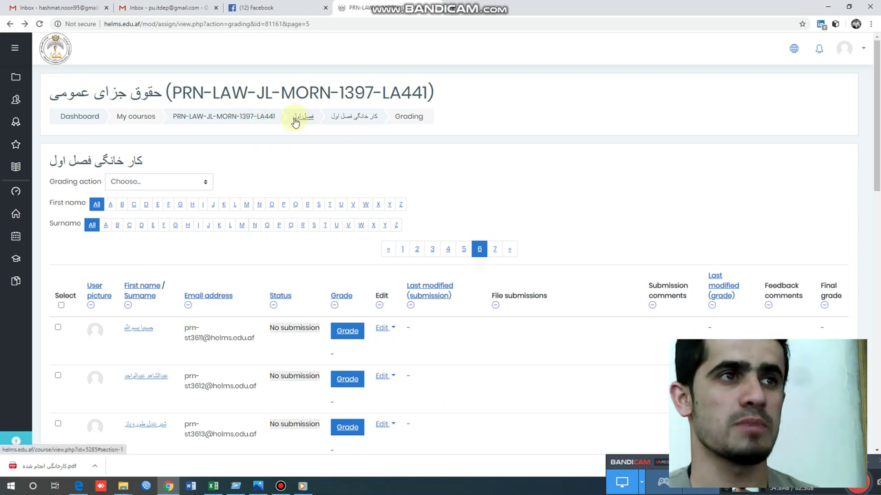
click(261, 120)
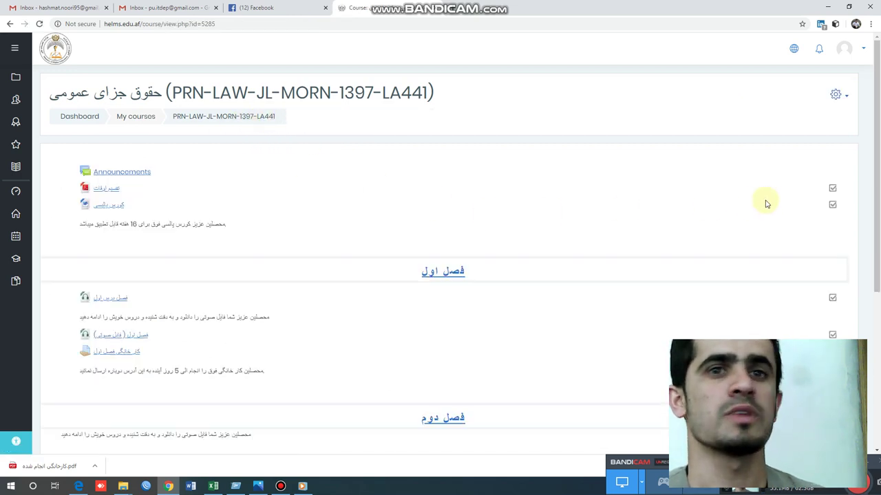
scroll(476, 224, down, 2)
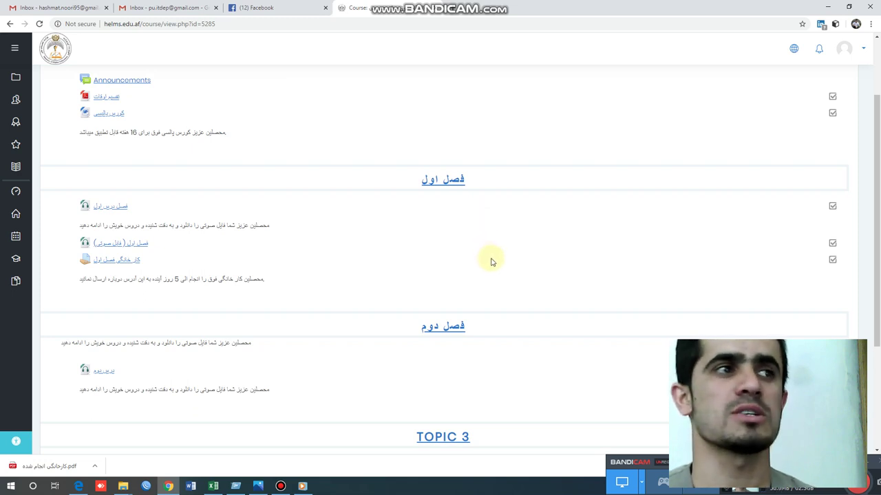
scroll(493, 262, down, 1)
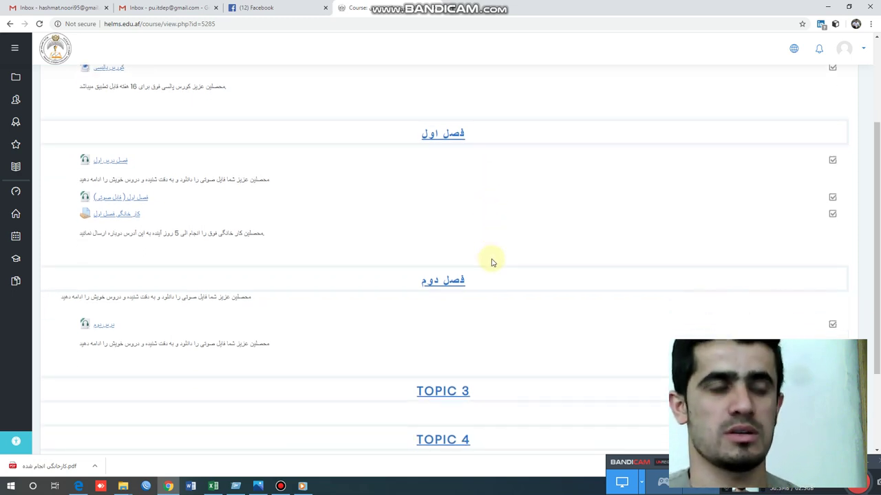
scroll(495, 260, down, 3)
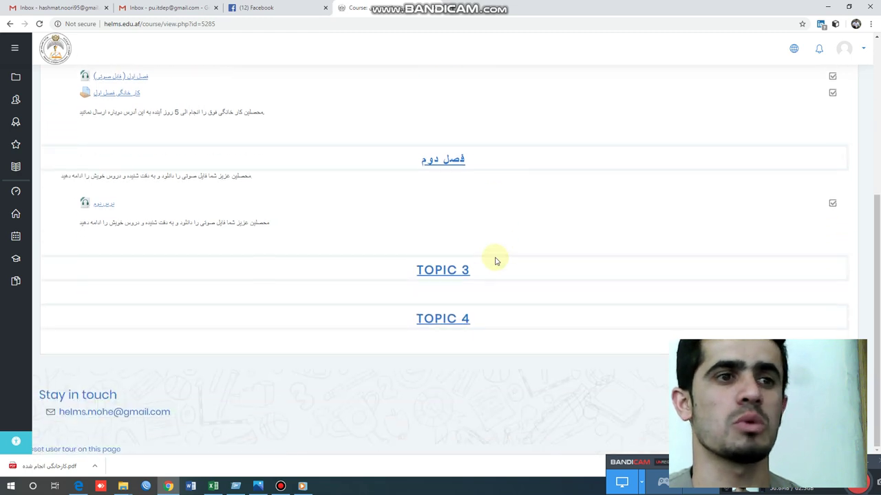
scroll(491, 285, up, 4)
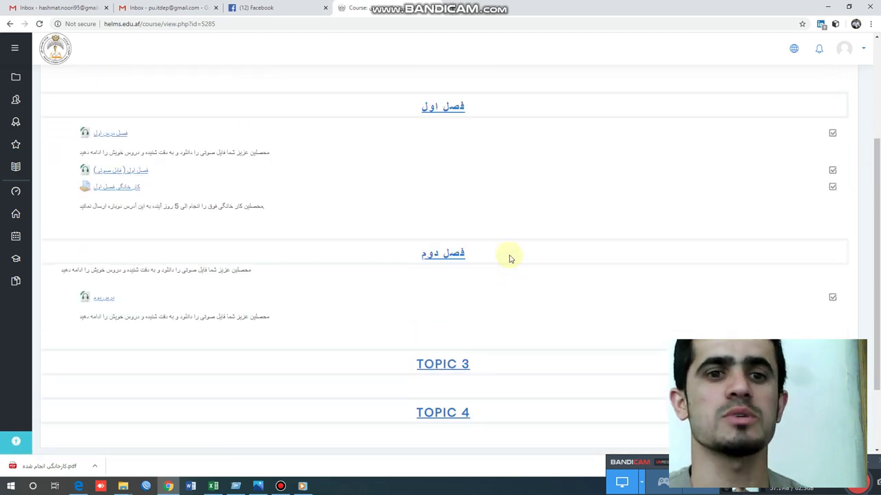
scroll(540, 231, up, 2)
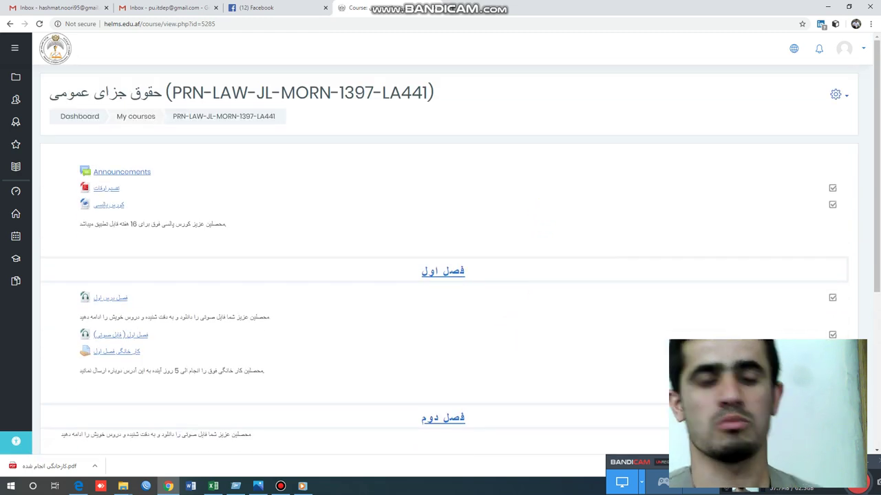